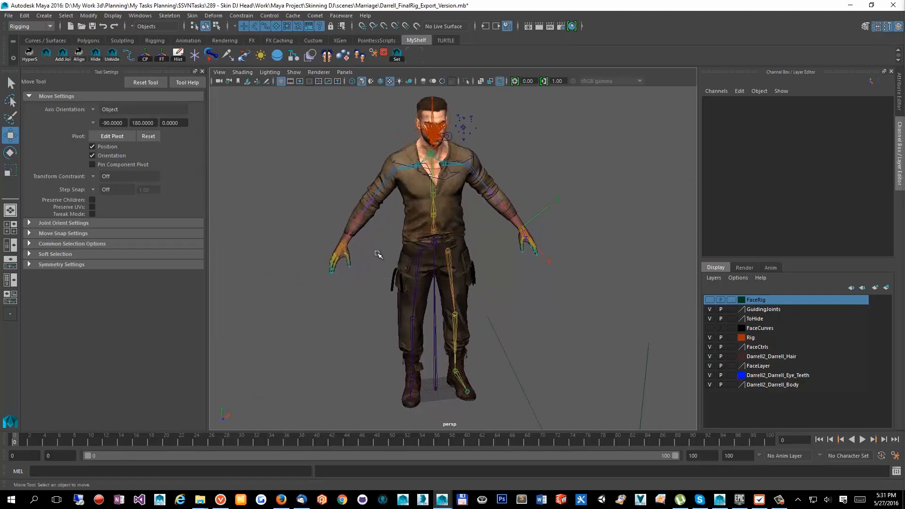
- Select the mouth control syncControl beside the face and turn off the X-Ray Joints display
right_click_drag(378, 255, 404, 257, "alt")
left_click_drag(404, 256, 398, 277, "alt")
middle_click_drag(434, 245, 441, 313, "alt")
left_click_drag(443, 313, 448, 271, "alt")
right_click_drag(448, 271, 453, 297, "alt")
left_click_drag(453, 297, 441, 289, "alt")
right_click_drag(441, 290, 484, 274, "alt")
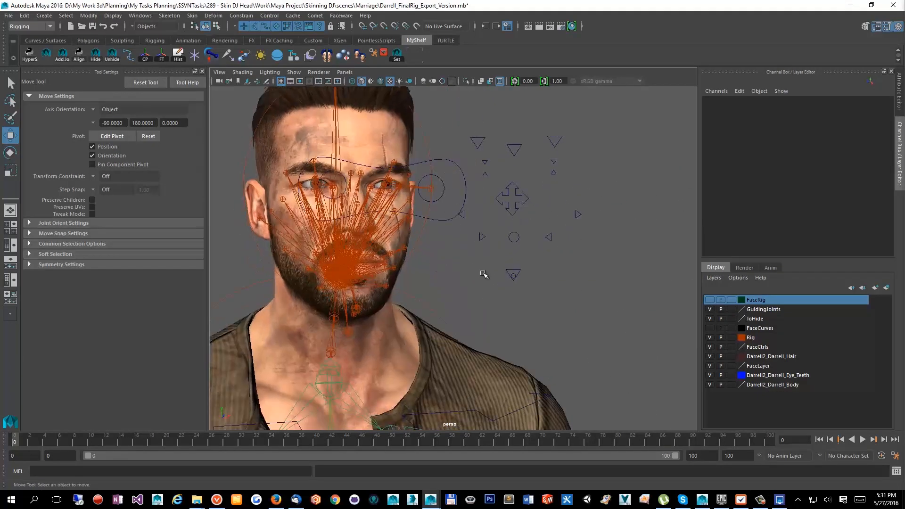
left_click(520, 272)
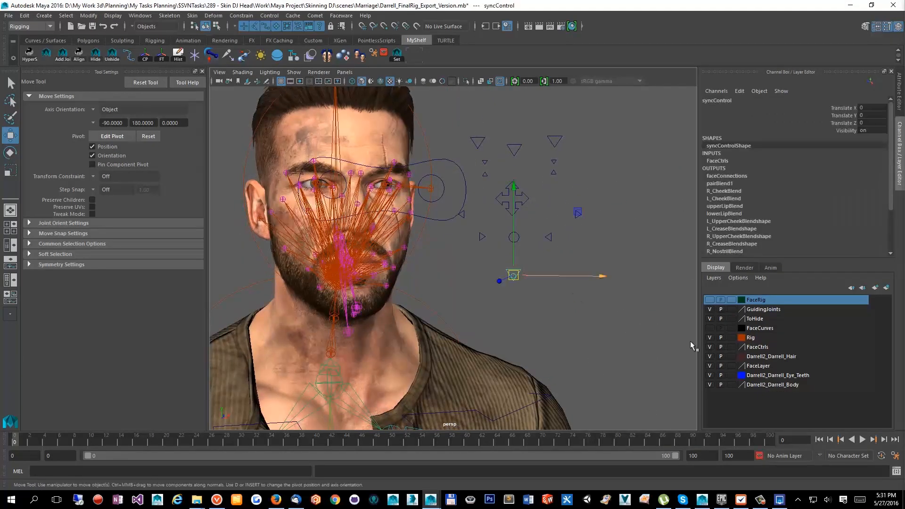
left_click(242, 72)
left_click(277, 187)
- Test the mouth control by moving it down and sideways, undo each move, and clear the selection
mouse_move(283, 189)
left_mouse_down("alt")
mouse_move(503, 202)
mouse_move(507, 227)
left_mouse_up("alt")
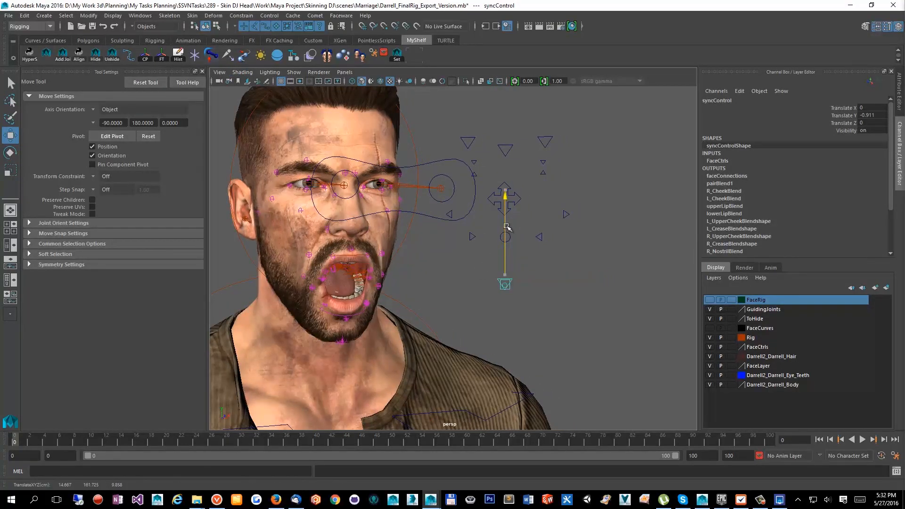
key("ctrl+z")
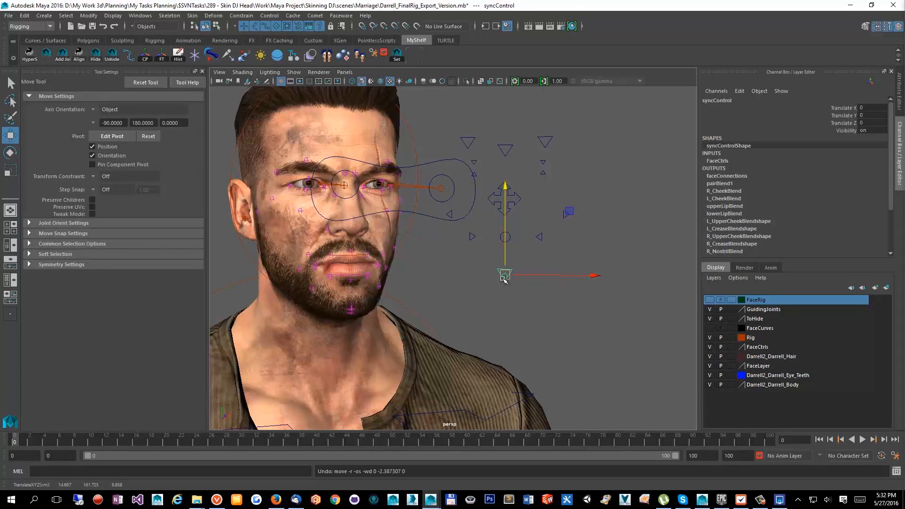
mouse_move(578, 276)
left_mouse_down()
mouse_move(587, 276)
mouse_move(565, 277)
left_mouse_up()
key("ctrl+z")
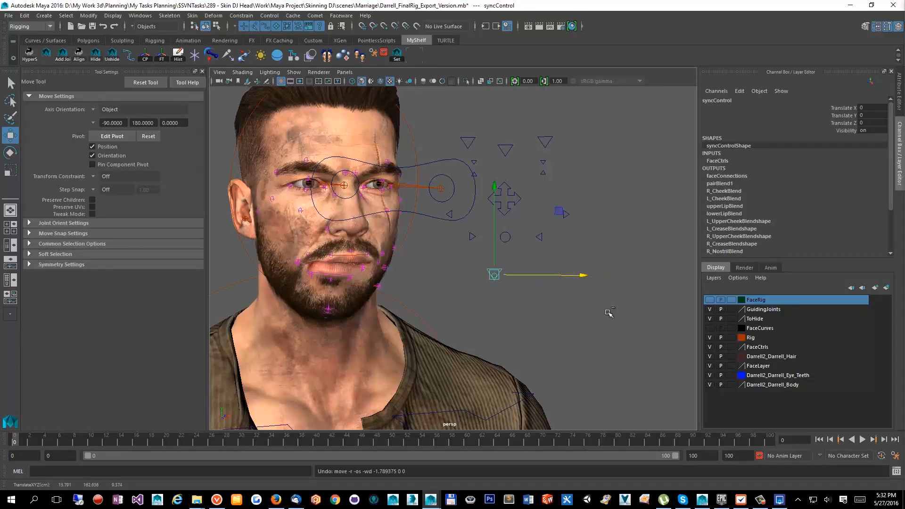
left_click(570, 314)
- Turn the X-Ray Joints display back on and inspect the facial joints around the head
scroll(436, 275, "down", 2)
left_click_drag(427, 274, 379, 250, "alt")
scroll(398, 246, "up", 4)
middle_click_drag(401, 253, 468, 271, "alt")
left_click_drag(468, 272, 393, 303, "alt")
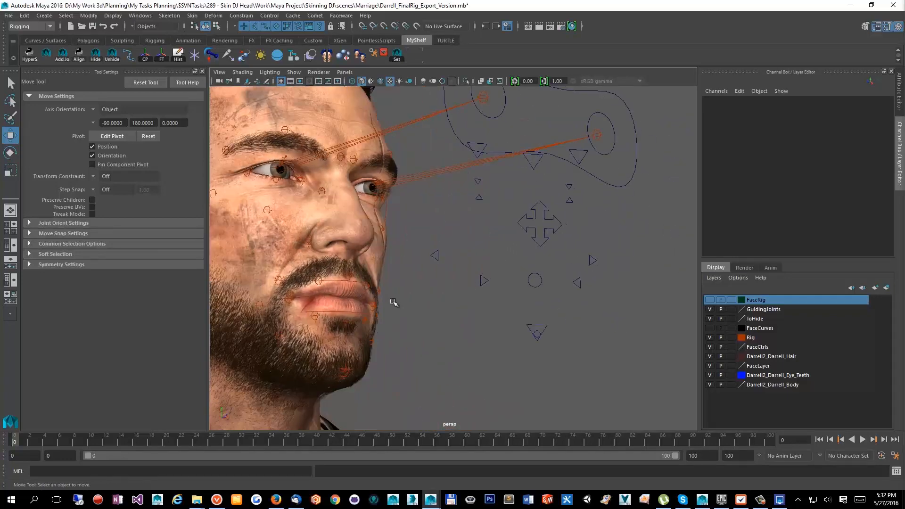
left_click(242, 71)
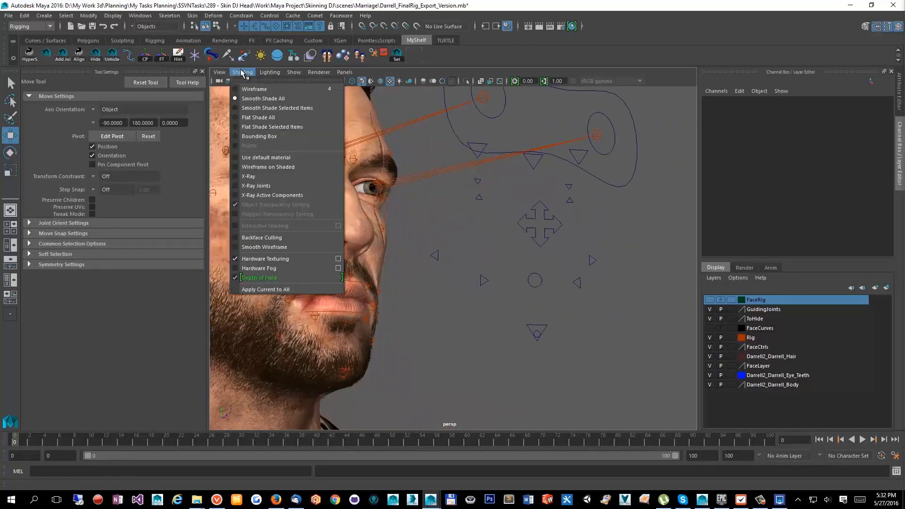
left_click(278, 187)
left_click_drag(393, 273, 510, 207, "alt")
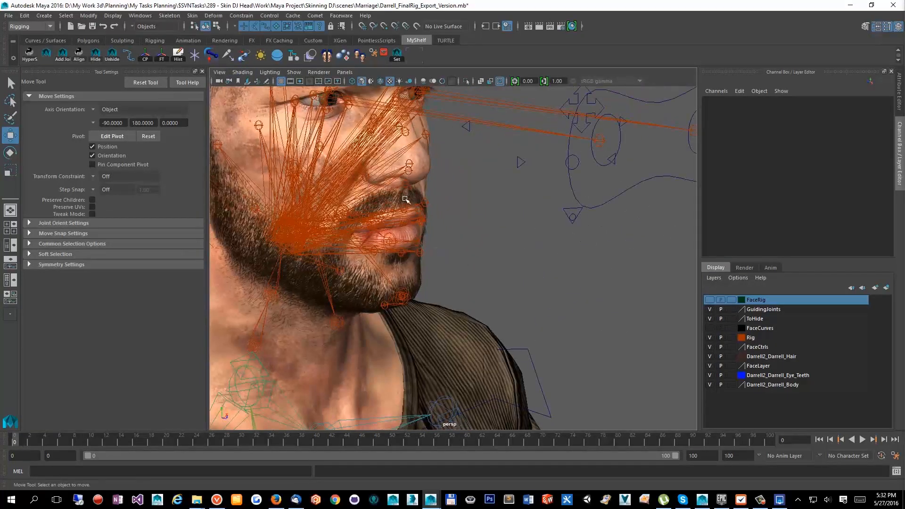
left_click_drag(404, 200, 429, 304, "alt")
left_click_drag(344, 308, 397, 258, "alt")
- Select the head control and open the Hypergraph Hierarchy in a maximized window
left_click(370, 261)
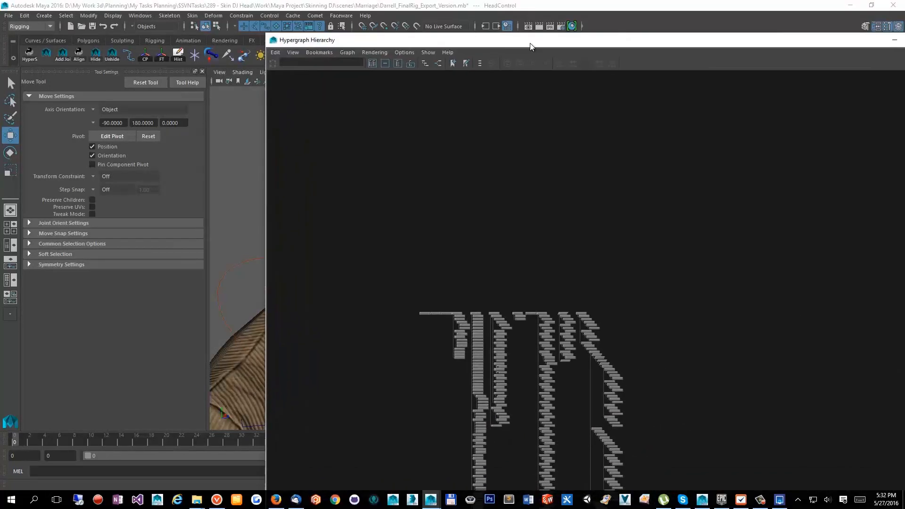
left_click_drag(709, 43, 673, 45)
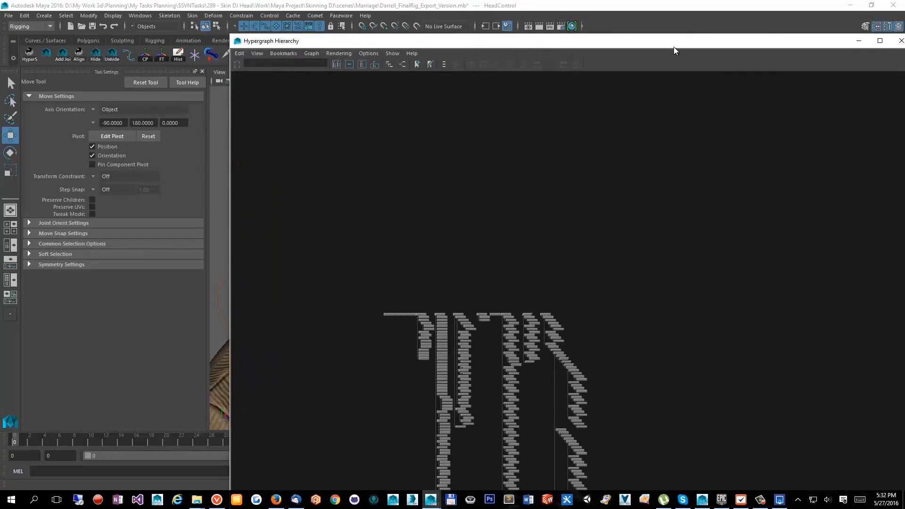
double_click(673, 44)
- Examine the rig's top-level nodes in the hierarchy, from Mesh and FaceCurvesGroup through SuperMover and SkeleGroup to Root
middle_click_drag(273, 280, 322, 182, "alt")
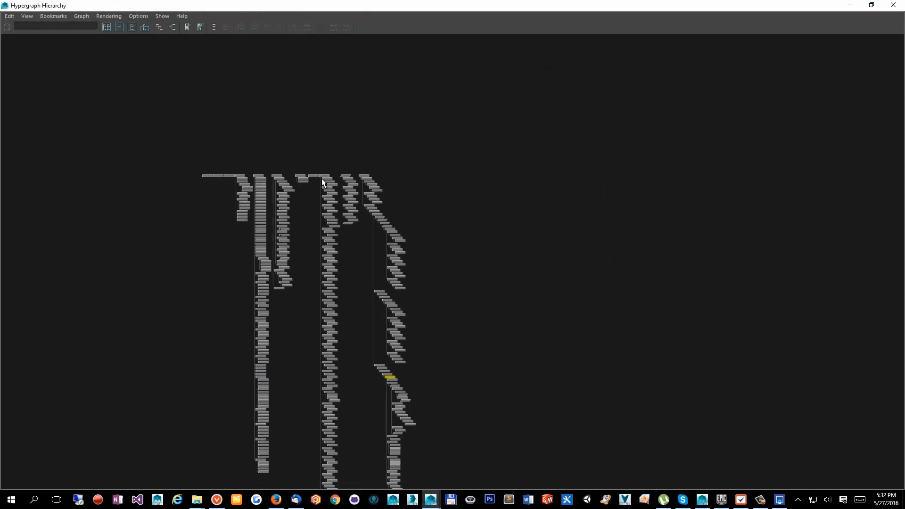
scroll(321, 183, "up", 3)
middle_click_drag(239, 108, 455, 204, "alt")
scroll(455, 202, "up", 2)
scroll(398, 176, "up", 4)
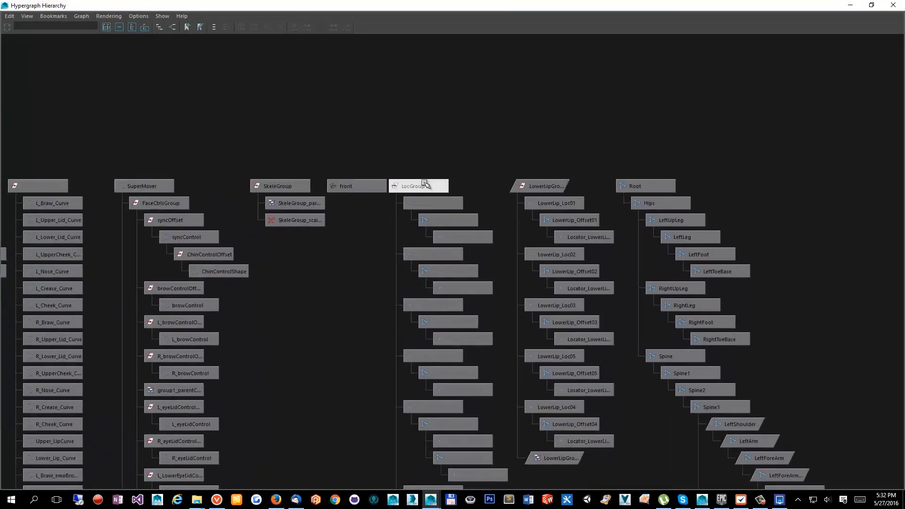
middle_click_drag(120, 198, 197, 194, "alt")
middle_click_drag(118, 194, 239, 189, "alt")
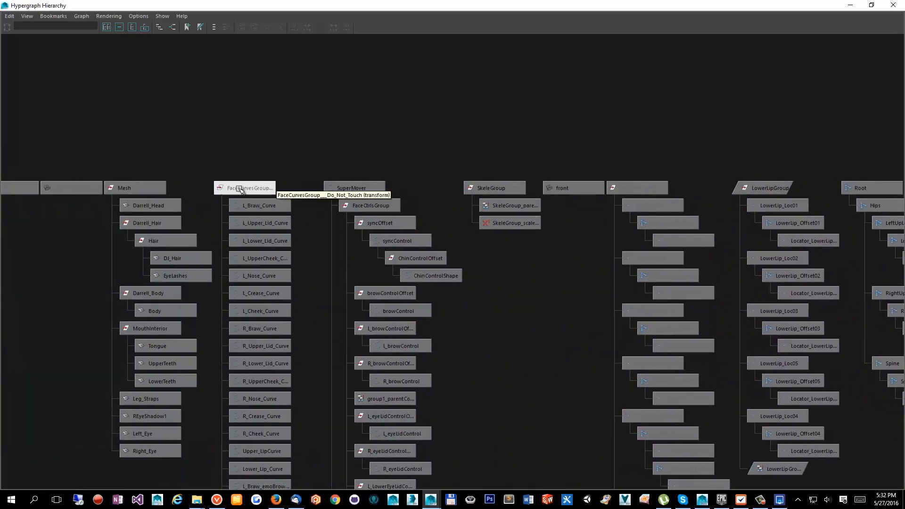
middle_click_drag(705, 196, 473, 195, "alt")
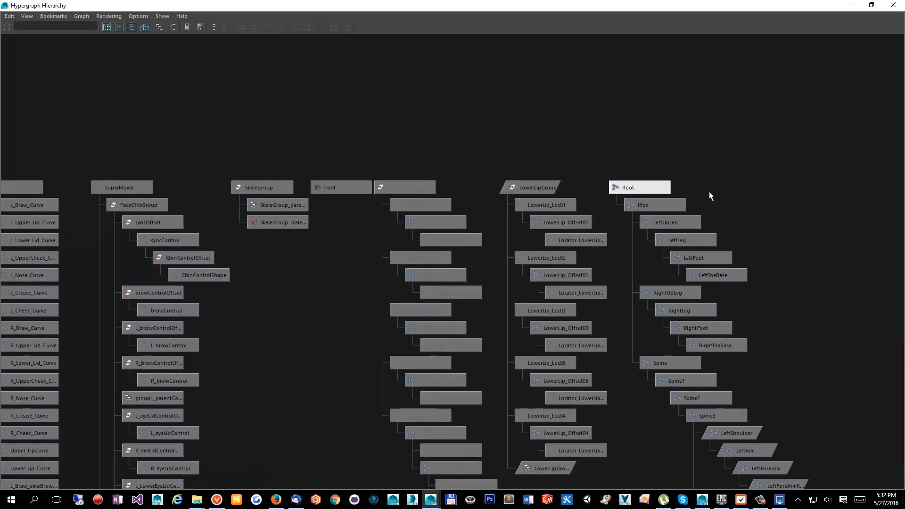
- Select the Root joint and its whole joint hierarchy to show its extent, and clear the selection
left_click(642, 187)
right_click_drag(646, 319, 513, 212, "alt")
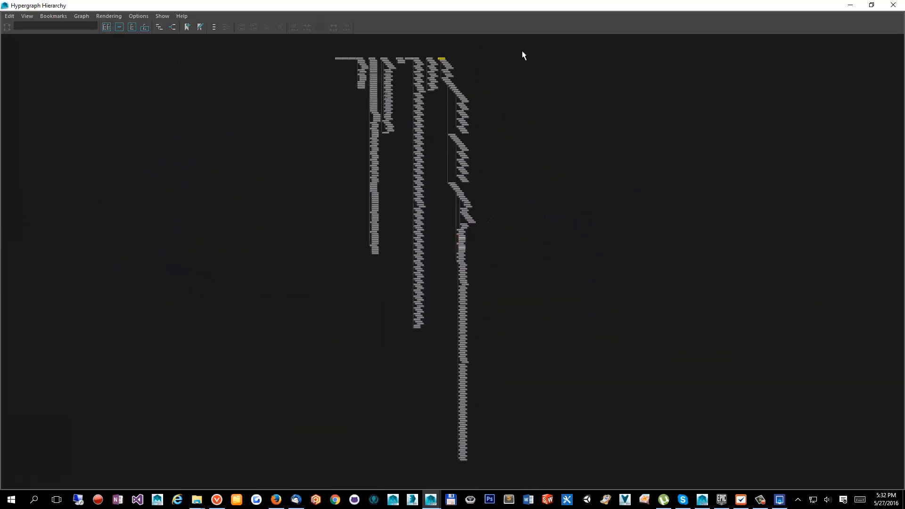
left_click_drag(462, 374, 436, 479)
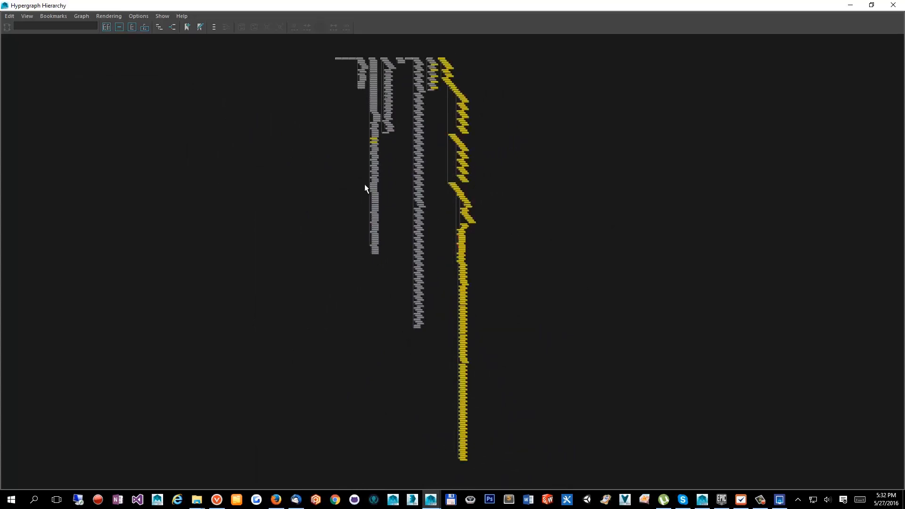
middle_click_drag(364, 183, 364, 248, "alt")
left_click(364, 247)
- Examine the LocGroup and LowerLipGroup locator hierarchies beside the Root skeleton, and return to the character view
scroll(431, 127, "up", 5)
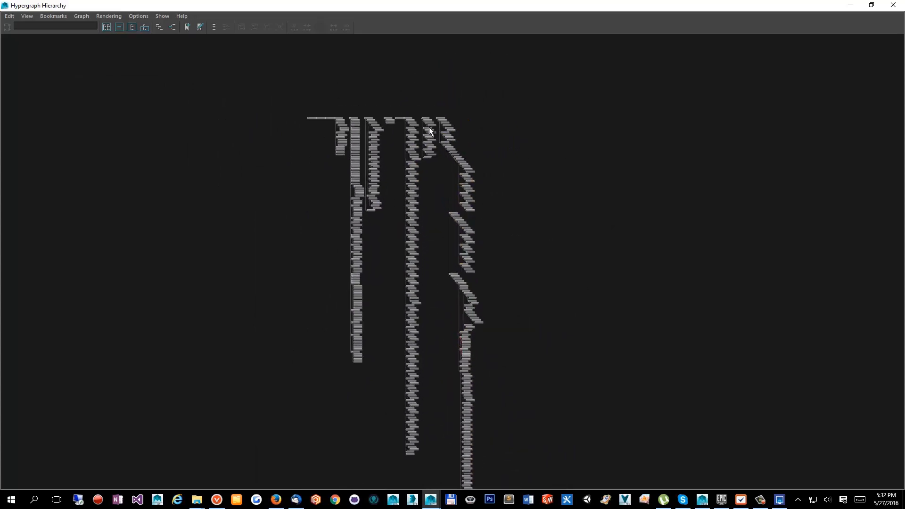
middle_click_drag(429, 126, 384, 290, "alt")
scroll(369, 197, "up", 8)
middle_click_drag(323, 202, 338, 205, "alt")
left_click(364, 181)
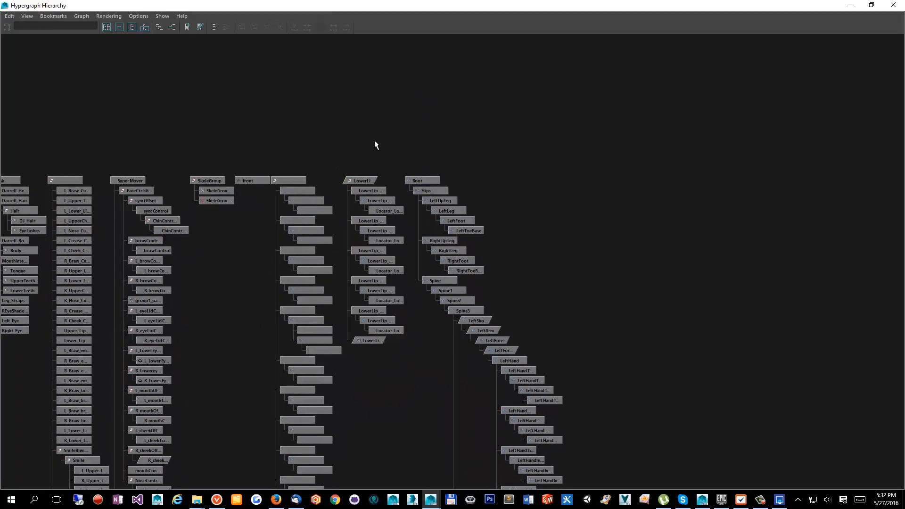
left_click_drag(278, 178, 279, 177)
left_click(360, 119)
scroll(368, 216, "down", 4)
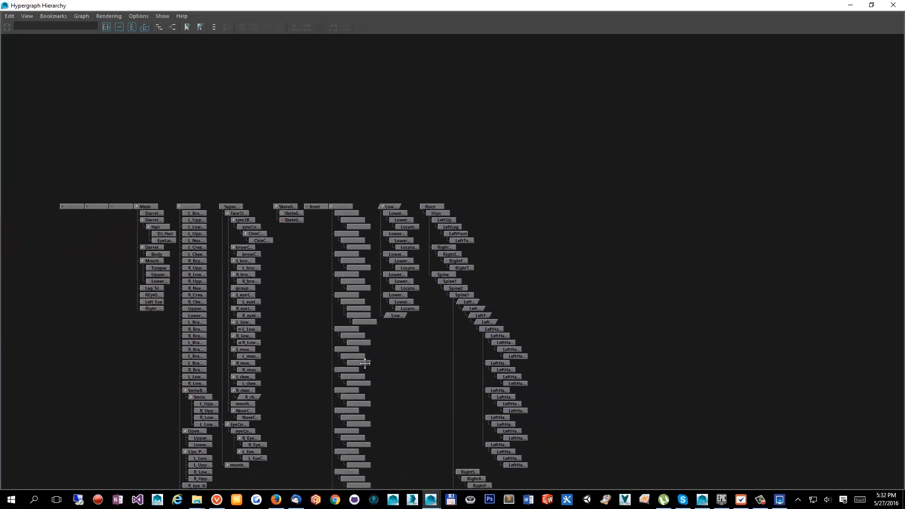
middle_click_drag(367, 393, 383, 214, "alt")
scroll(397, 297, "down", 4)
middle_click_drag(398, 297, 380, 208, "alt")
scroll(398, 272, "down", 2)
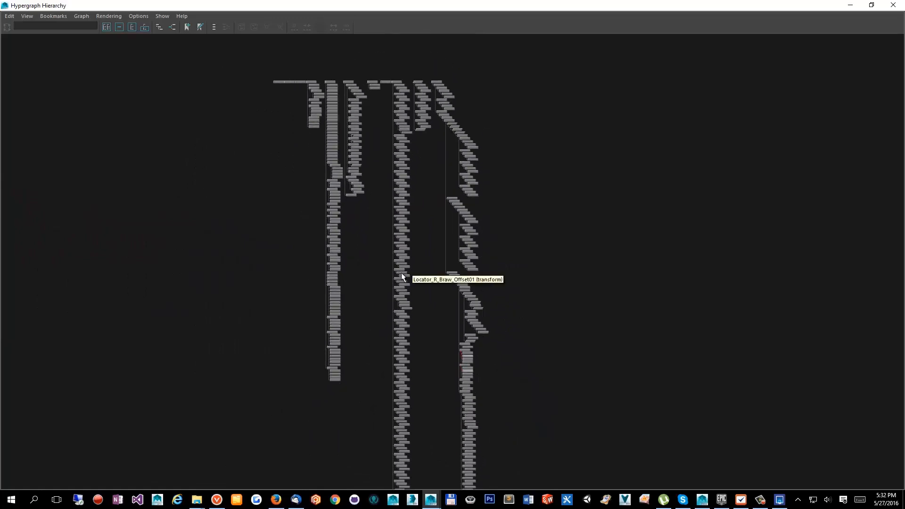
scroll(401, 276, "down", 1)
double_click(490, 9)
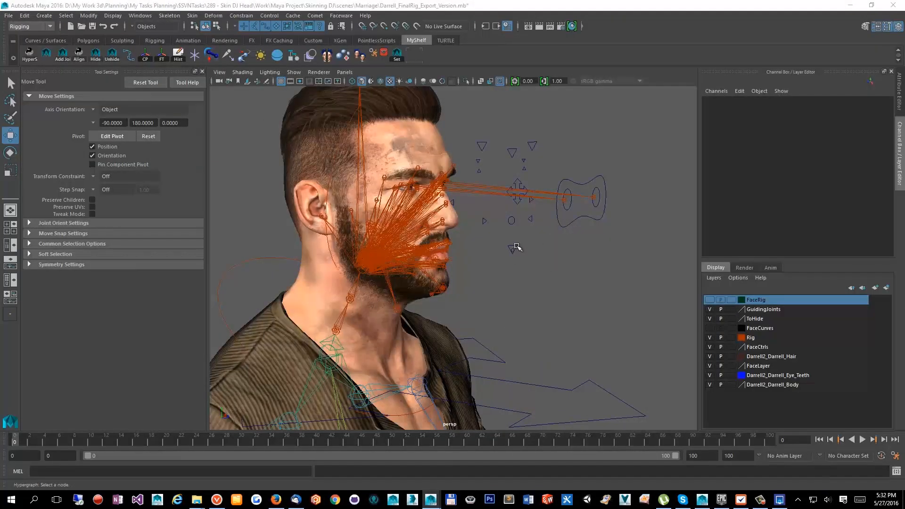
- Lower syncControl to test how the jaw joints open the mouth, and undo the move
left_click(514, 248)
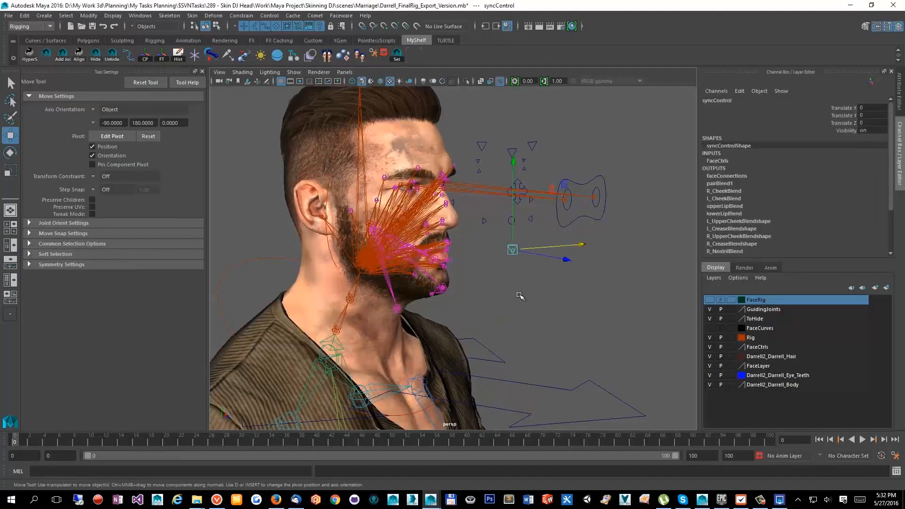
scroll(512, 212, "up", 5)
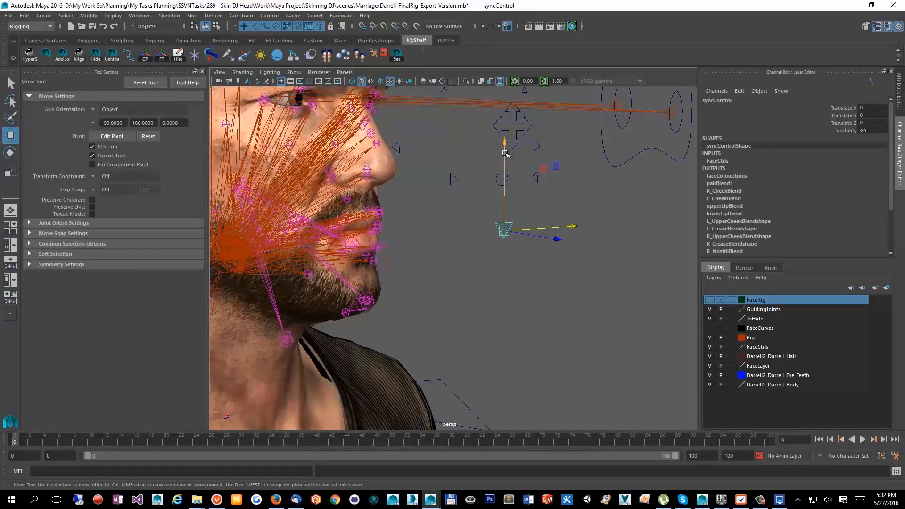
left_click_drag(505, 153, 504, 189)
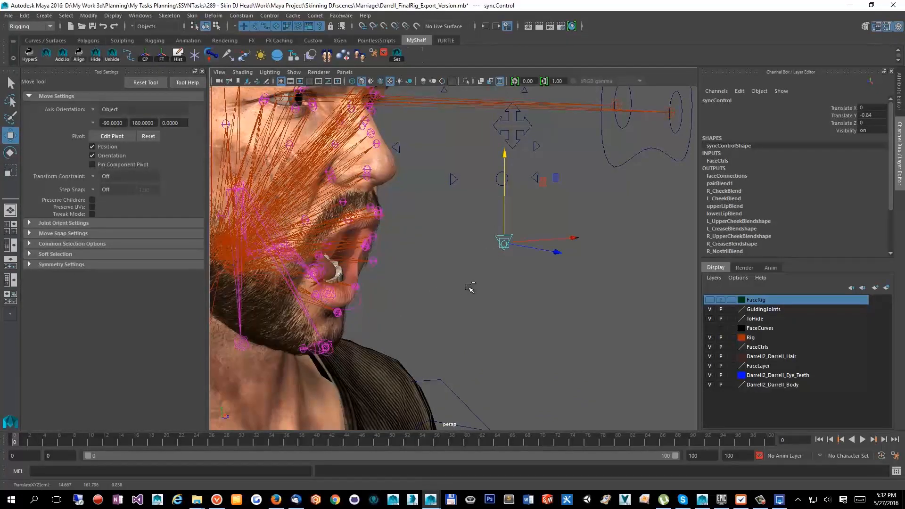
key("ctrl+z")
- Select the RightUpLeg joint and inspect the right leg's joint chain
left_click_drag(469, 288, 436, 288, "alt")
left_click_drag(376, 259, 380, 277, "alt")
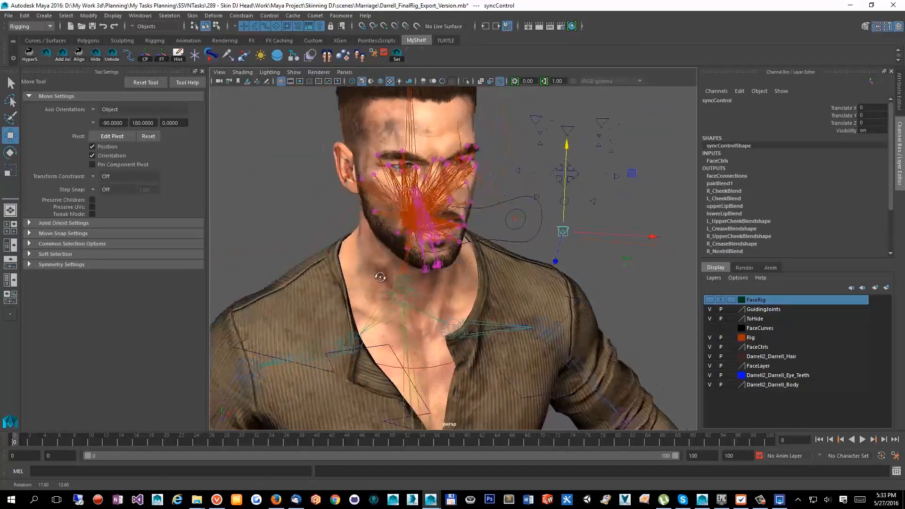
scroll(380, 276, "down", 4)
middle_click_drag(474, 384, 436, 256, "alt")
scroll(433, 266, "down", 5)
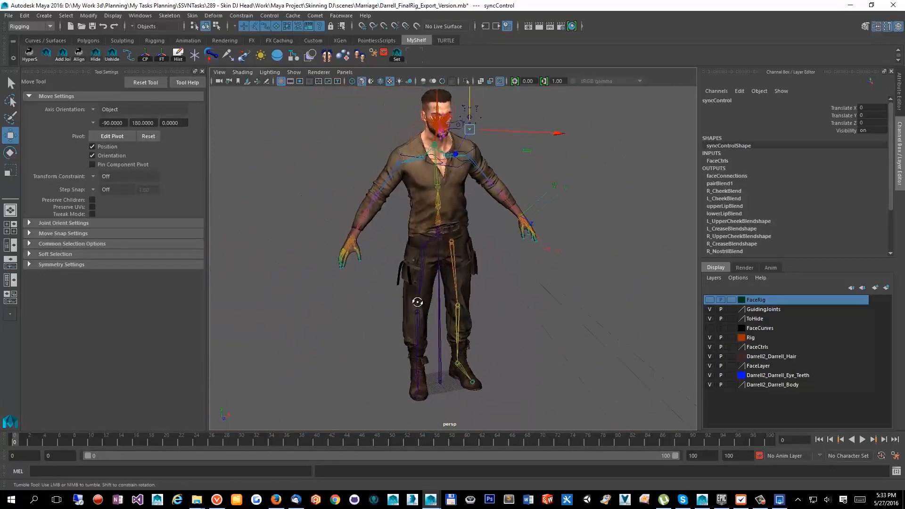
scroll(417, 303, "up", 8)
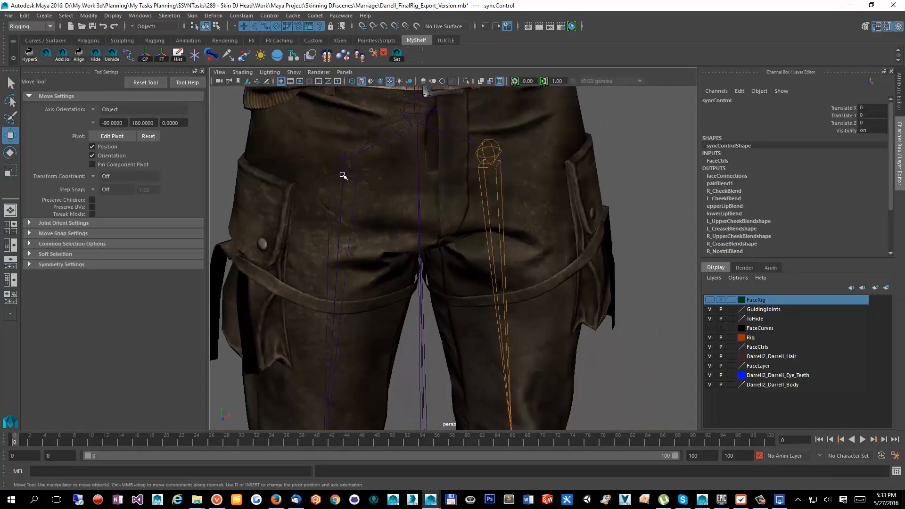
left_click(343, 175)
scroll(349, 189, "down", 4)
middle_click_drag(400, 180, 401, 274, "alt")
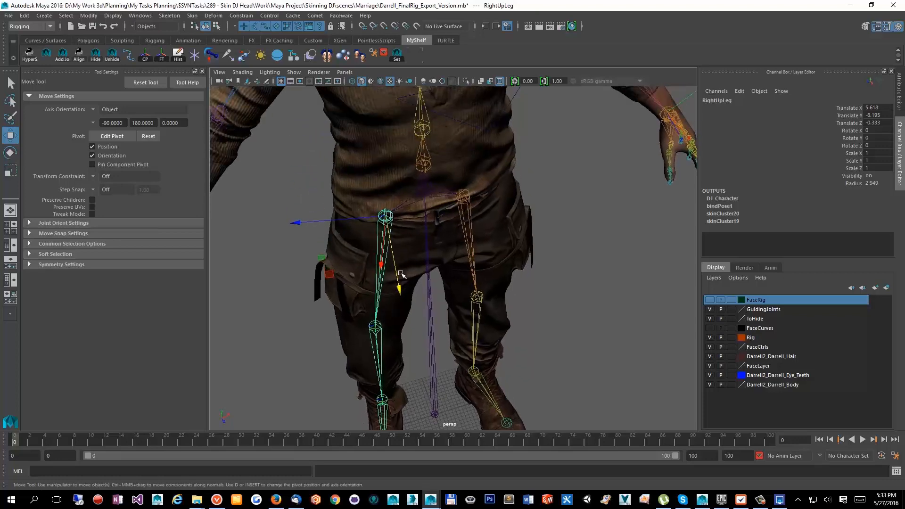
left_click_drag(394, 246, 434, 255, "alt")
scroll(415, 222, "down", 5)
left_click_drag(415, 221, 378, 252, "alt")
scroll(378, 253, "up", 6)
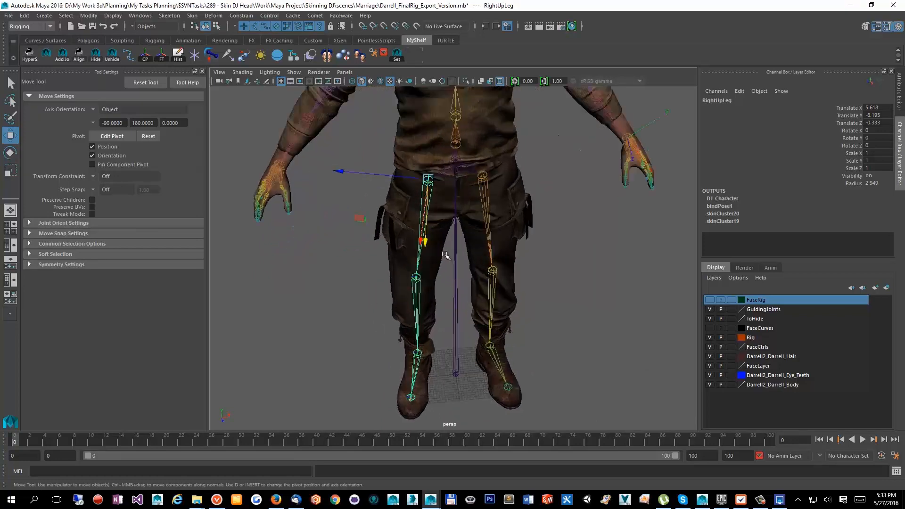
- Select the LeftUpLeg joint and inspect the left leg's joint chain
scroll(429, 246, "down", 4)
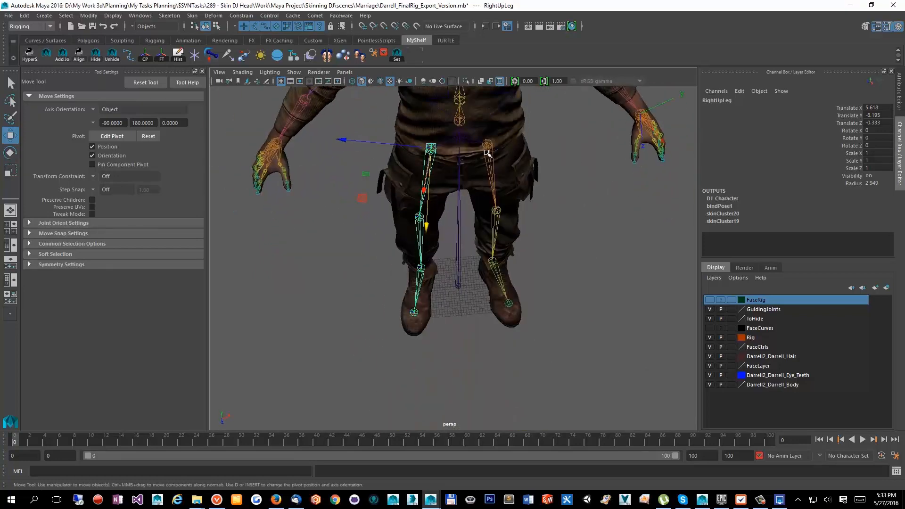
scroll(493, 212, "up", 5)
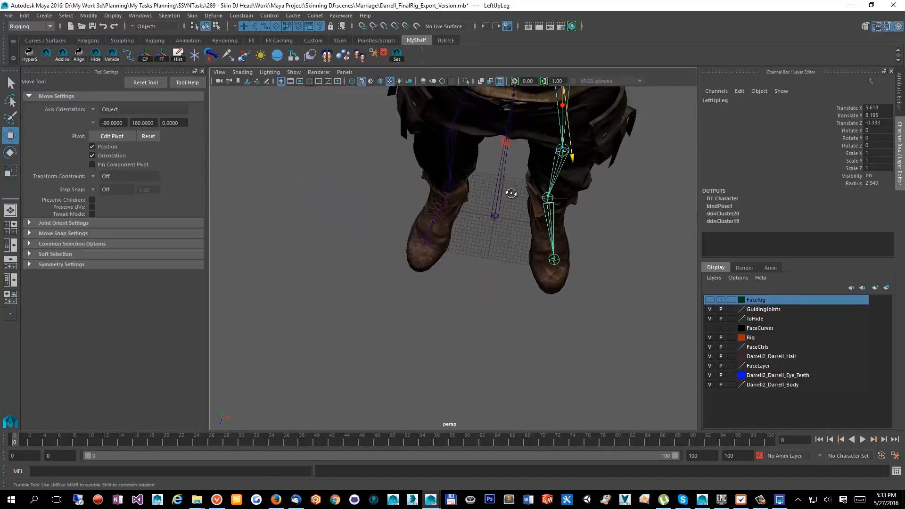
left_click_drag(549, 260, 548, 273, "alt")
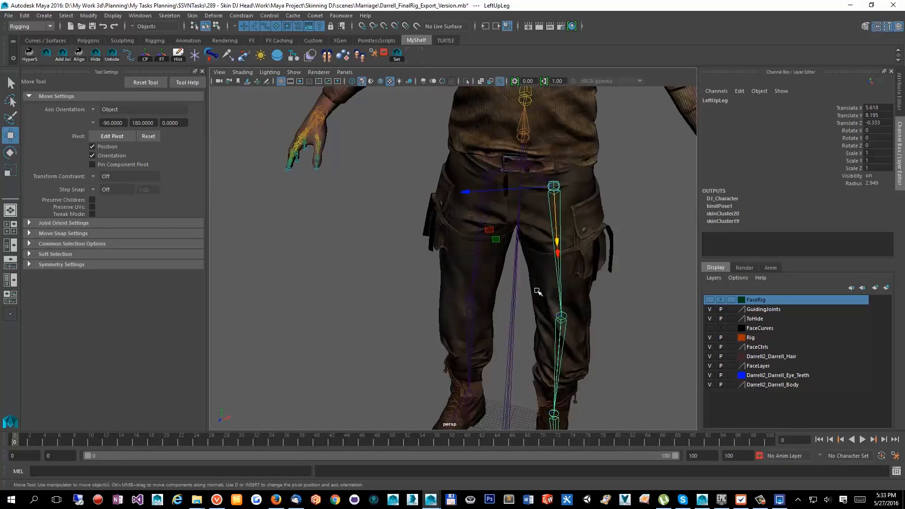
scroll(471, 282, "down", 3)
left_click_drag(479, 303, 308, 229, "alt")
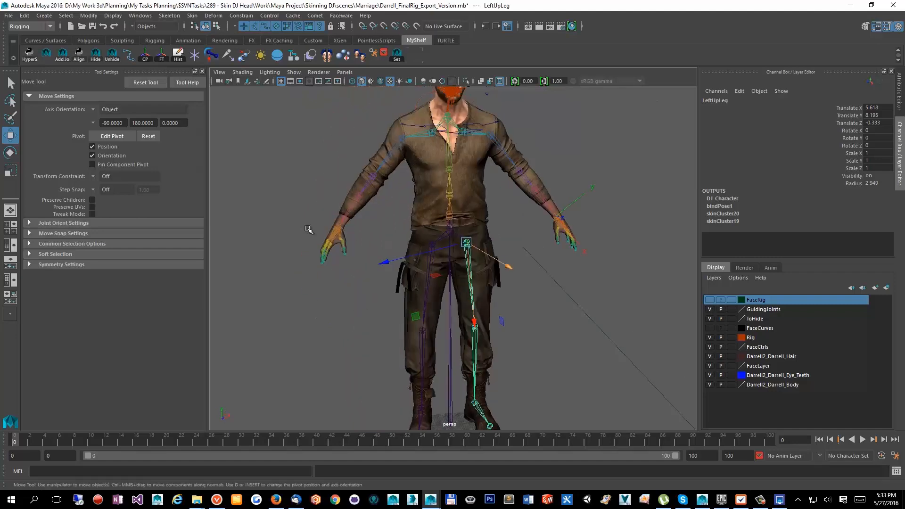
mouse_move(429, 294)
left_mouse_down("alt")
mouse_move(445, 329)
mouse_move(417, 290)
left_mouse_up("alt")
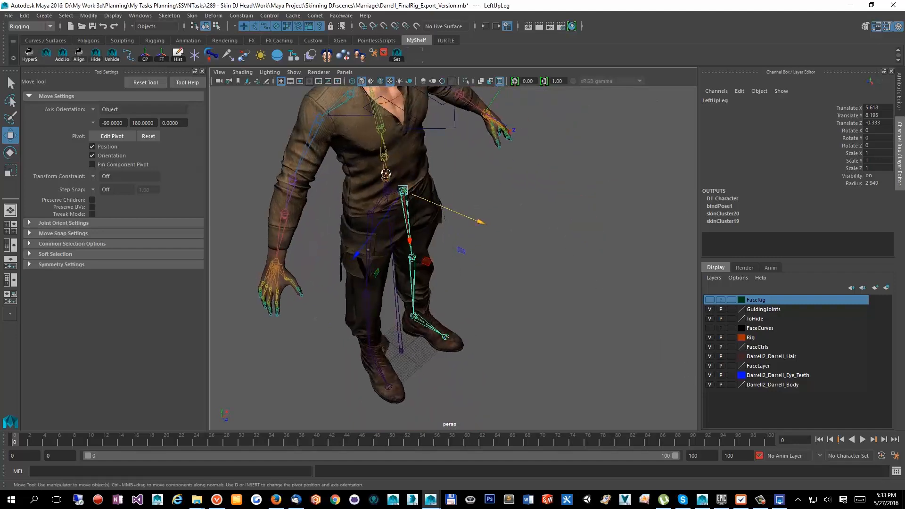
- Select the RightArm joint at the shoulder and inspect the right arm's joint chain
left_click_drag(386, 174, 289, 229, "alt")
left_click(262, 221)
middle_click_drag(262, 220, 429, 236, "alt")
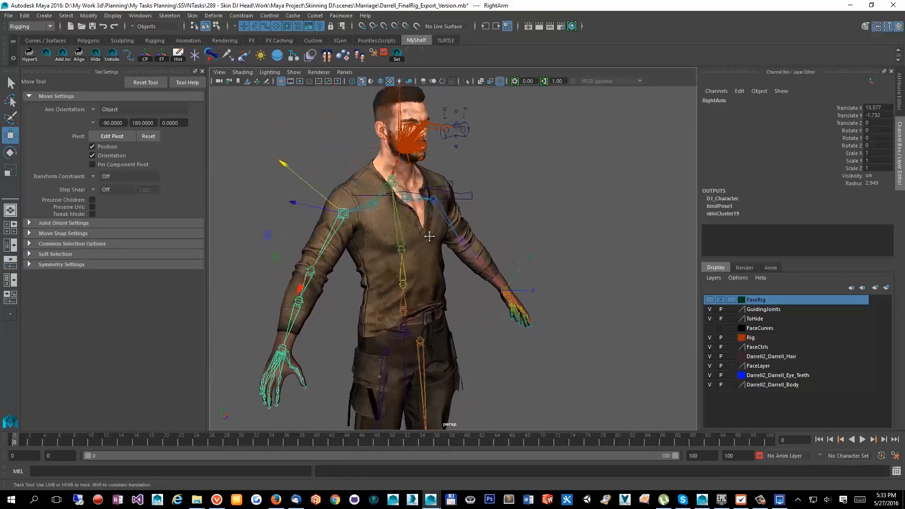
- Inspect the right forearm and lower right leg chains by selecting the RightForeArm joint and the RightLeg joint in turn
scroll(400, 236, "up", 3)
left_click(332, 225)
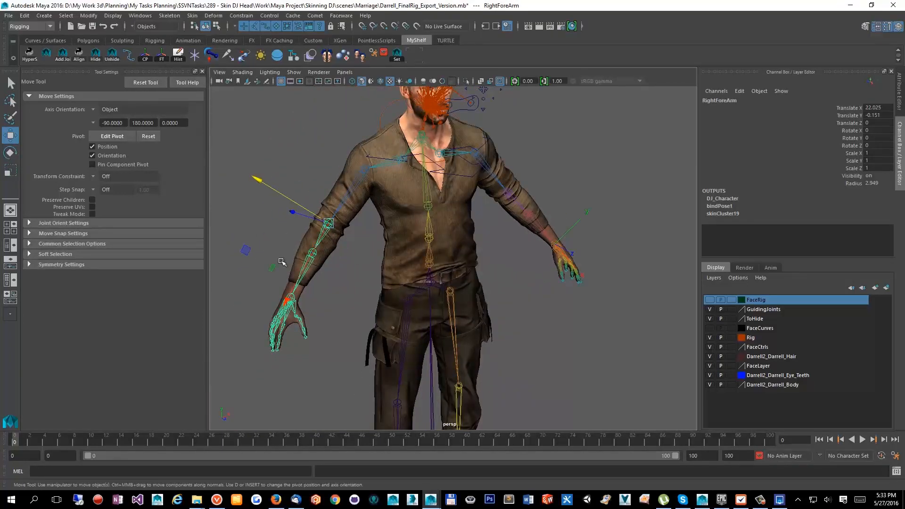
mouse_move(462, 340)
left_mouse_down("alt")
mouse_move(414, 307)
mouse_move(458, 356)
left_mouse_up("alt")
left_click(414, 297)
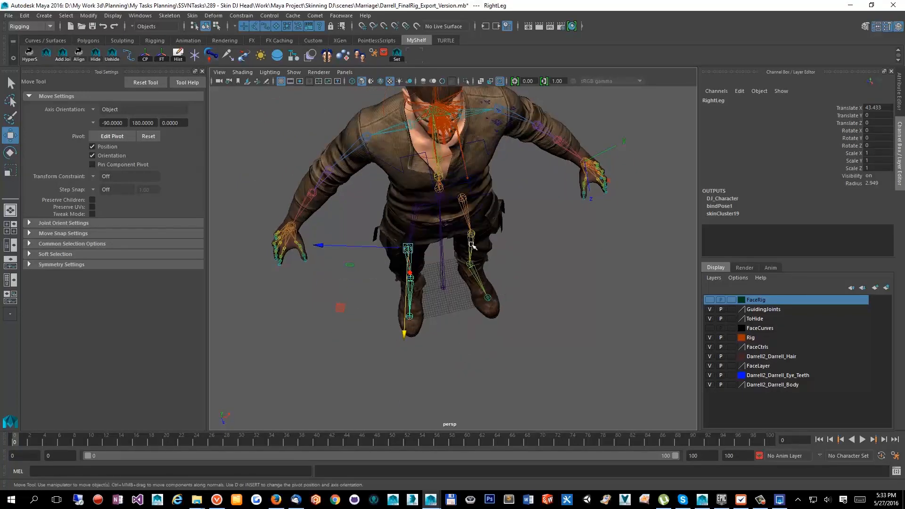
- Inspect the left leg's joints by selecting LeftUpLeg, LeftFoot and LeftLeg one after another
left_click_drag(464, 210, 427, 311, "alt")
left_click(472, 210)
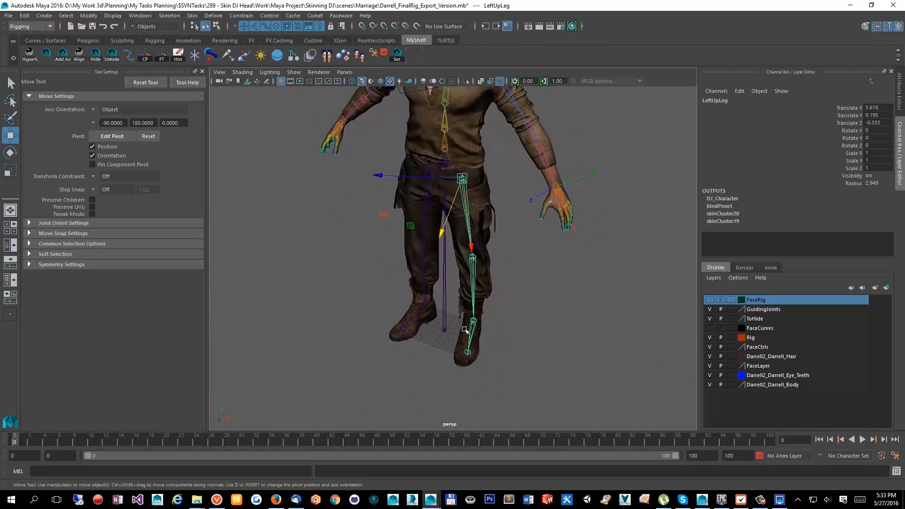
left_click(478, 349)
left_click_drag(525, 345, 499, 292, "alt")
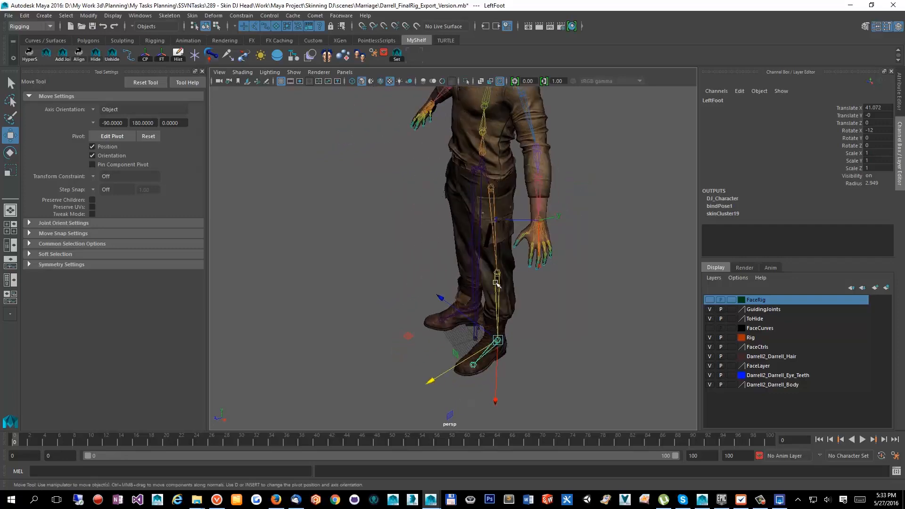
left_click_drag(429, 283, 466, 269, "alt")
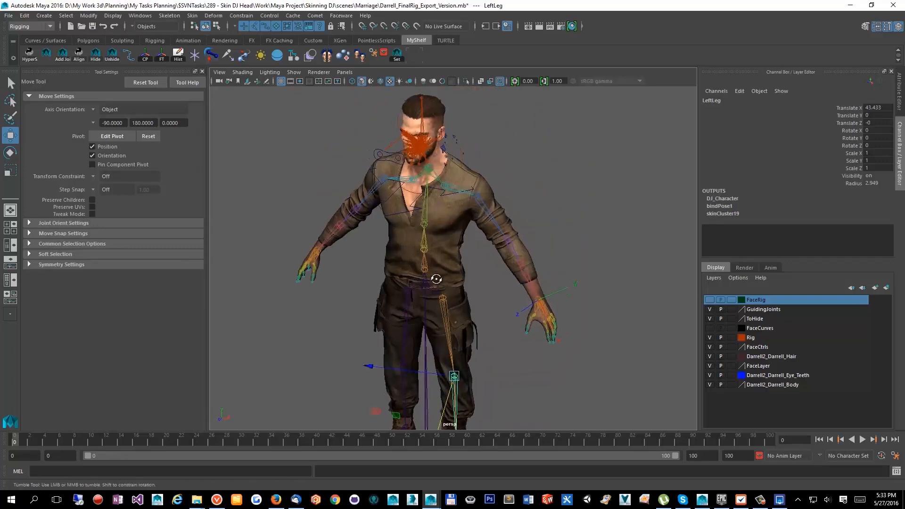
- Select the Spine2 joint and inspect the upper body's joint chain from the character's back
scroll(430, 241, "up", 5)
scroll(430, 241, "down", 5)
left_click_drag(430, 242, 541, 326, "alt")
left_click(439, 270)
scroll(439, 270, "down", 4)
scroll(351, 250, "up", 5)
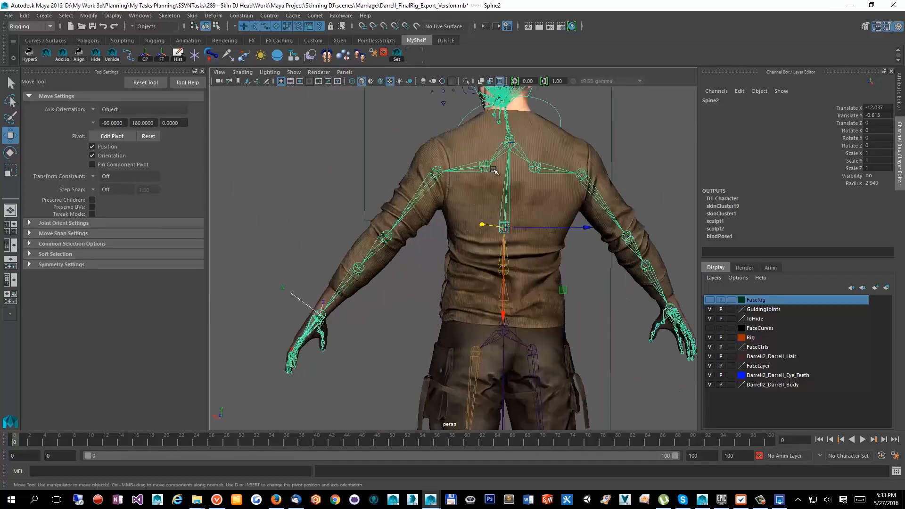
- Select the LeftShoulder and RightShoulder joints in turn to inspect both arm chains, and clear the selection
left_click_drag(423, 275, 456, 273, "alt")
left_click(426, 268)
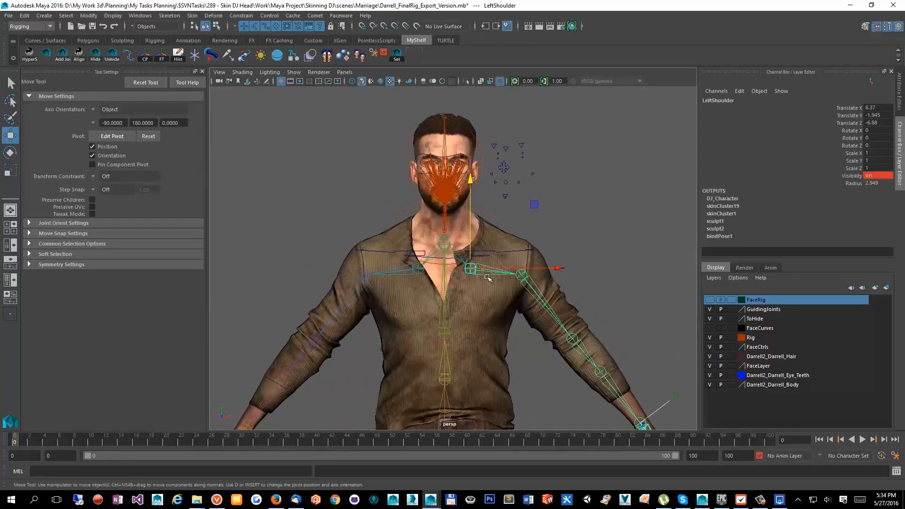
left_click(419, 270)
left_click_drag(406, 270, 478, 226, "alt")
scroll(501, 317, "down", 5)
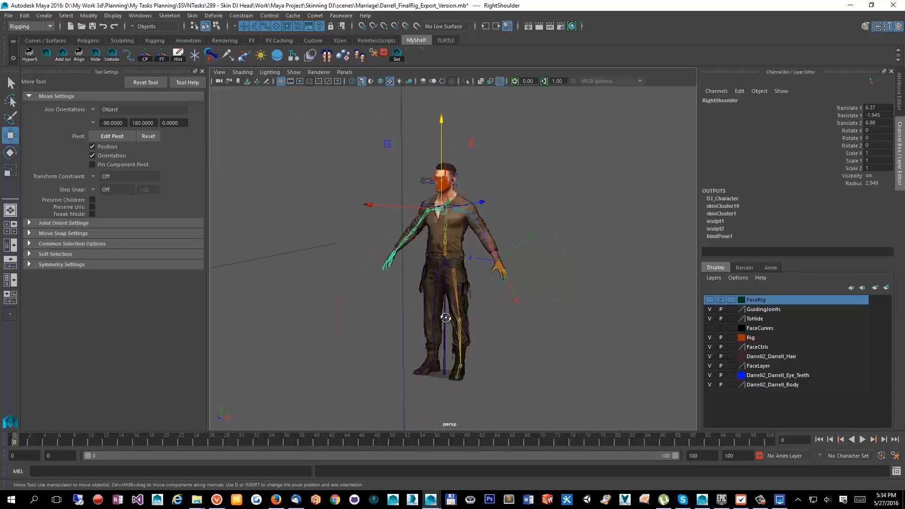
left_click(501, 317)
scroll(495, 310, "up", 6)
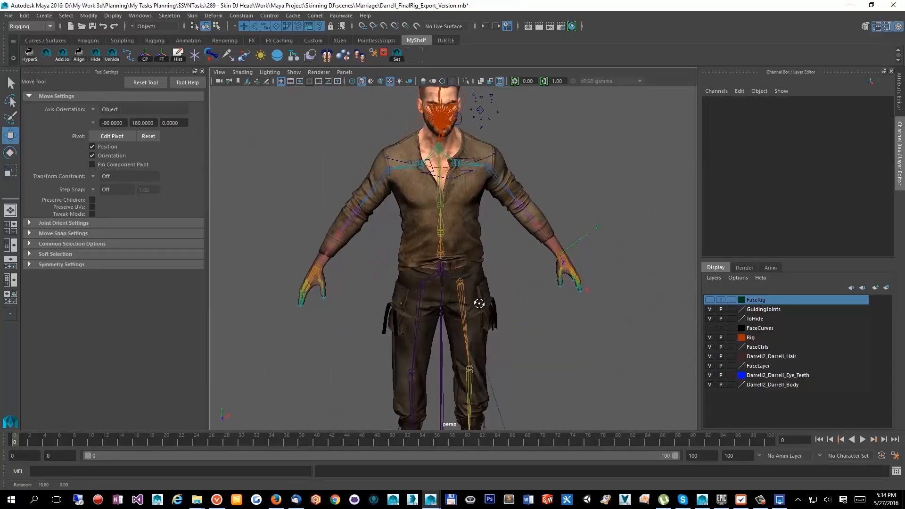
left_click_drag(657, 215, 586, 188, "alt")
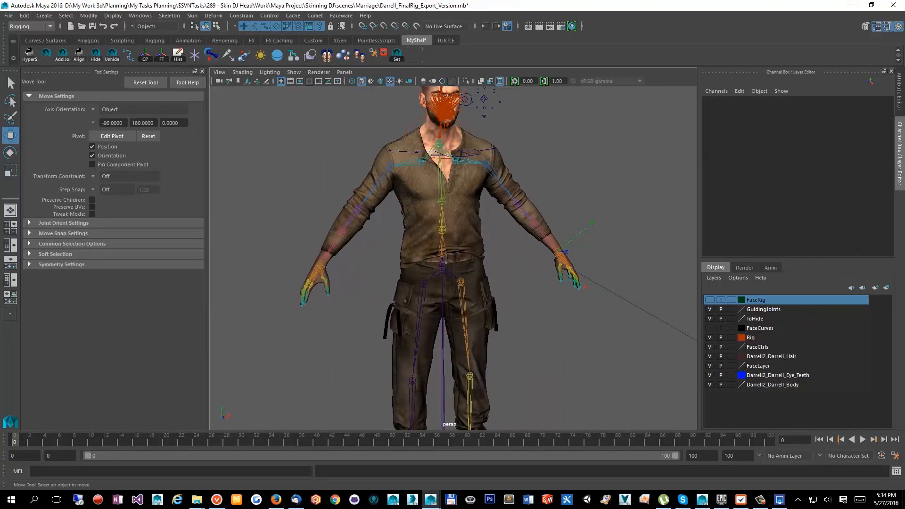
- Select the Root and Mesh nodes together in the Hypergraph Hierarchy and move its window out of the way
left_click_drag(904, 118, 567, 97)
double_click(567, 97)
middle_click_drag(446, 116, 467, 202, "alt")
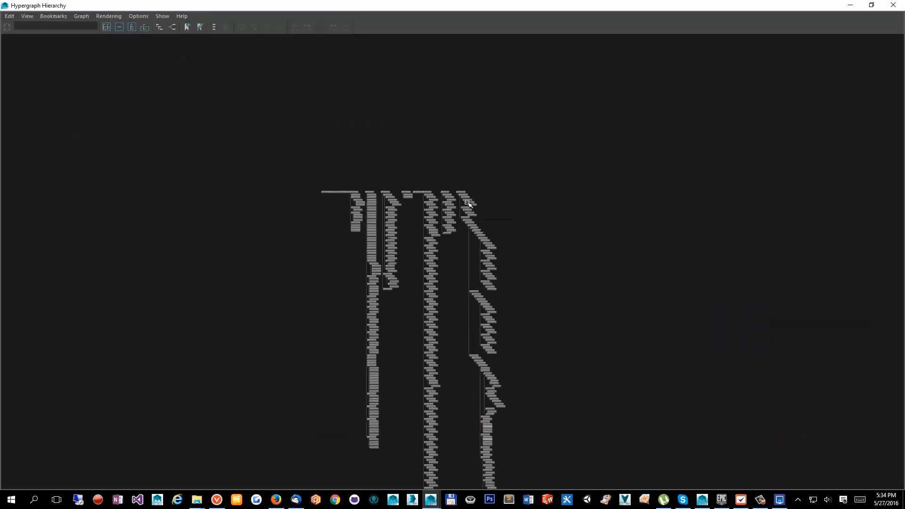
scroll(413, 170, "up", 5)
middle_click_drag(396, 38, 424, 254, "alt")
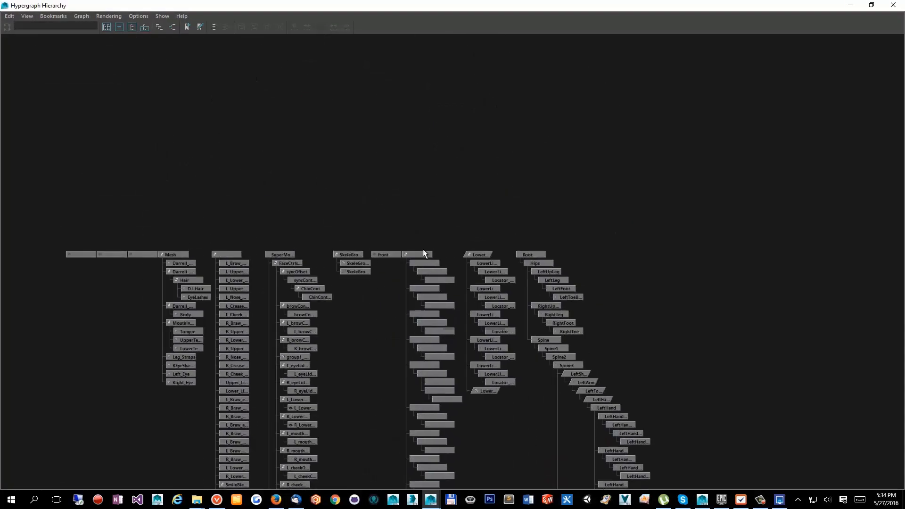
scroll(327, 273, "up", 5)
left_click(608, 194)
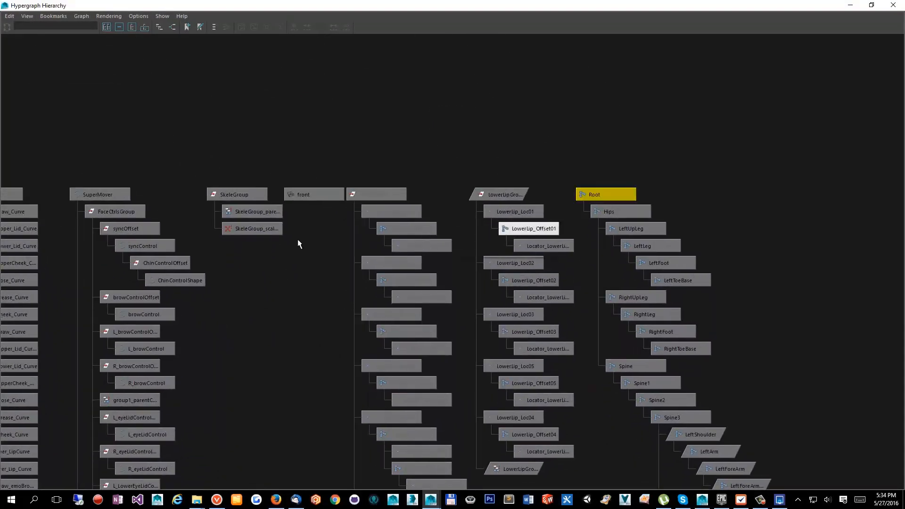
middle_click_drag(297, 244, 353, 256, "alt")
middle_click_drag(132, 231, 210, 208, "alt")
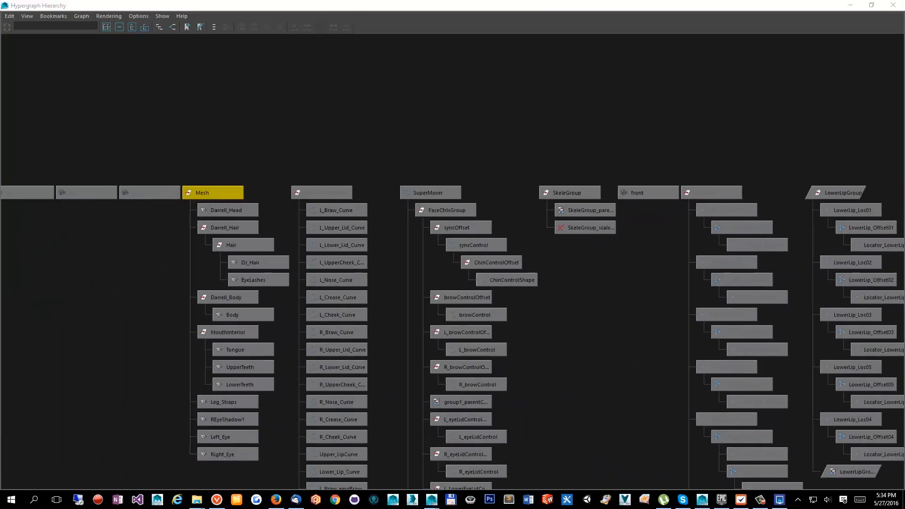
left_click_drag(443, 9, 442, 0)
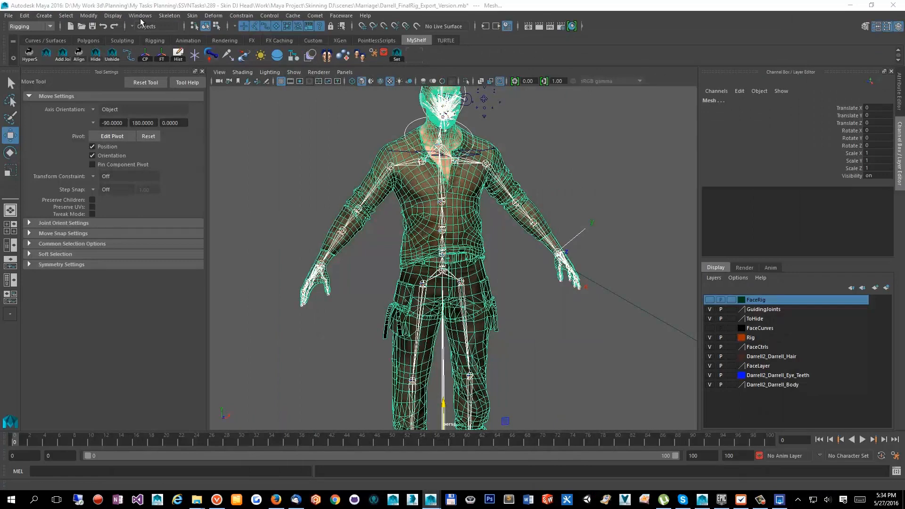
- Start exporting the selection and browse to D:\My Work 3d\4. Learning\Motion Builder\Mobu Tutorial for Retargeting\Character
left_click(8, 15)
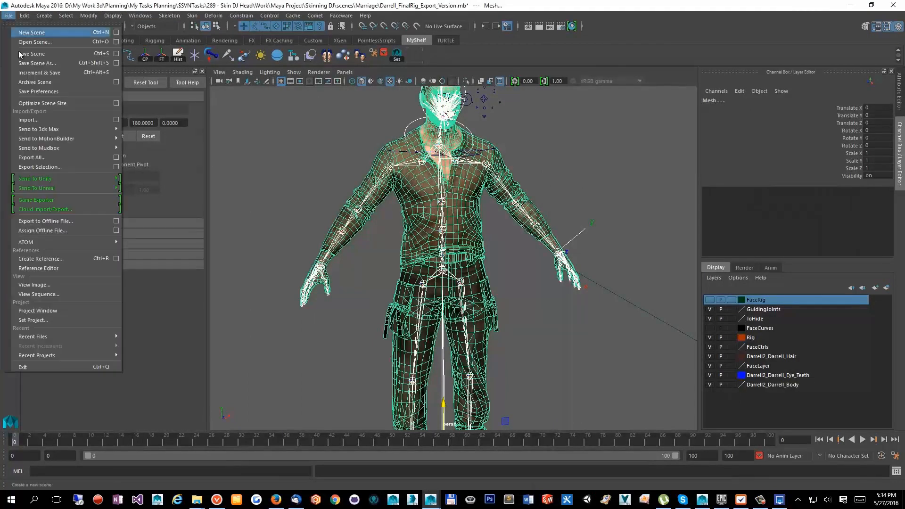
left_click(61, 166)
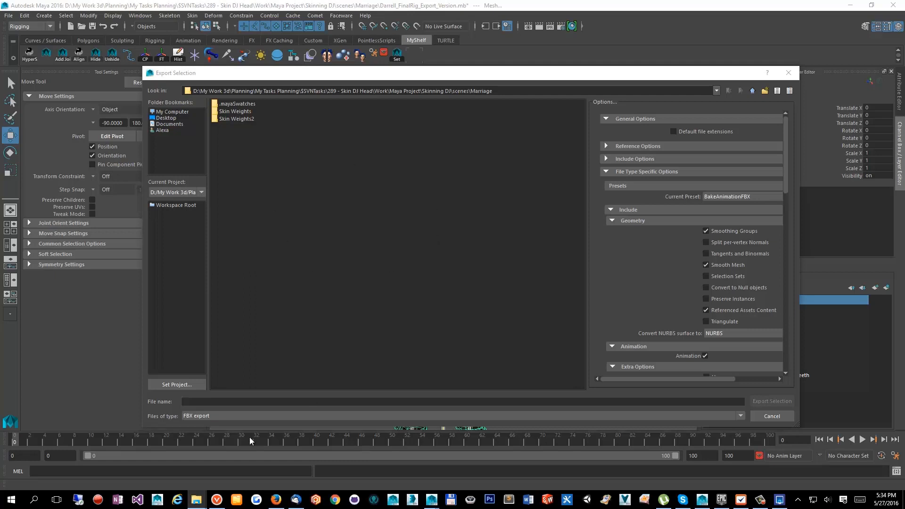
left_click(256, 401)
type("D:\\My Work 3d\\4. Learning\\Motion Builder\\Mobu Tutorial for Retargeting")
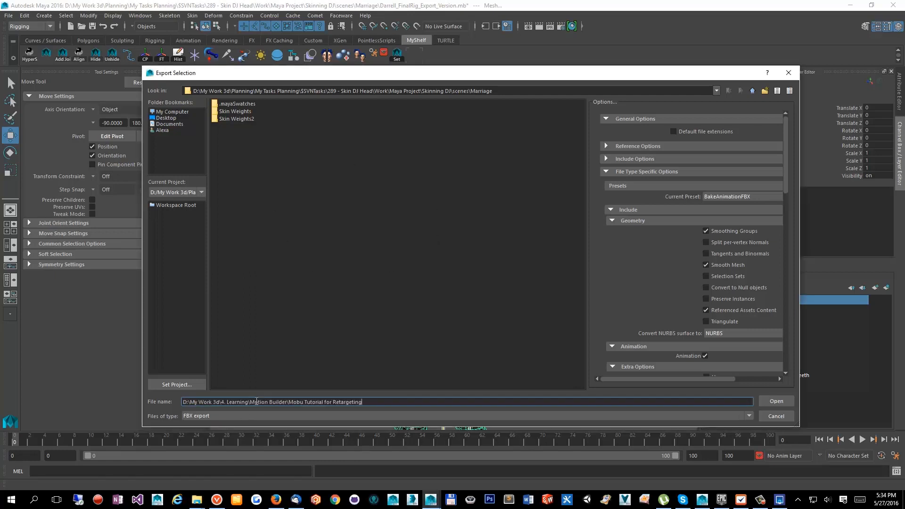
key("Return")
left_click(242, 105)
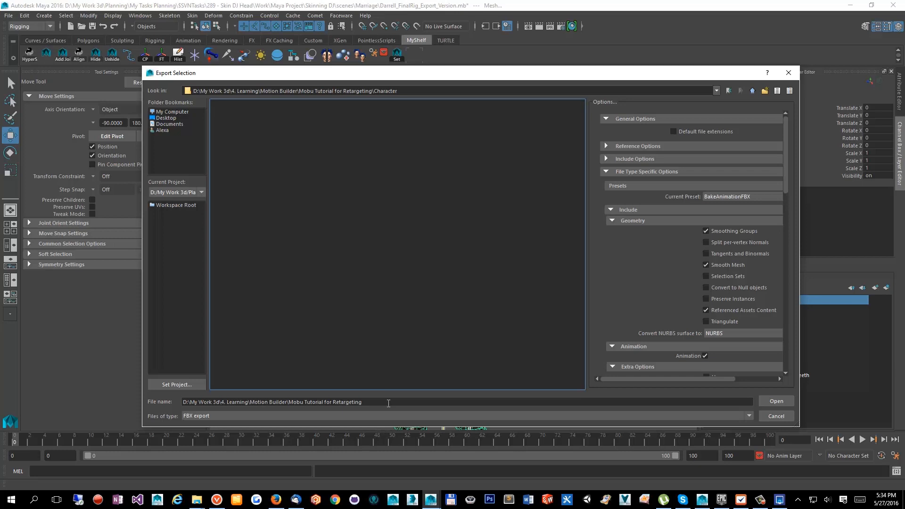
- Name the FBX file DJ_Export_Tutorial and export the selected mesh and skeleton
triple_click(419, 404)
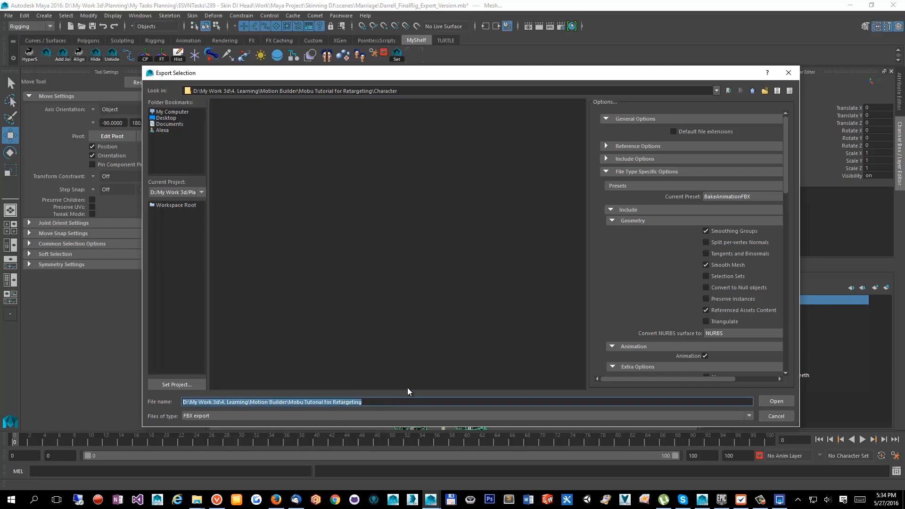
type("DJ_Export_Tutoria")
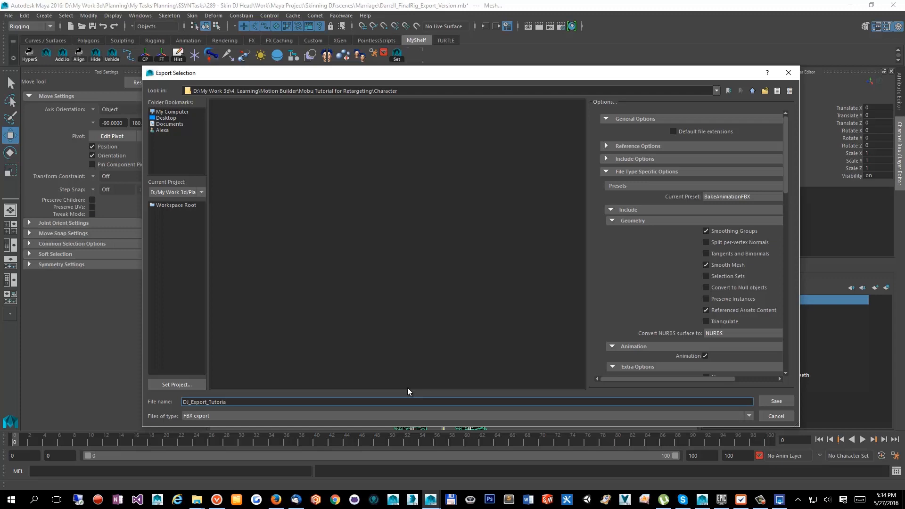
key("Return")
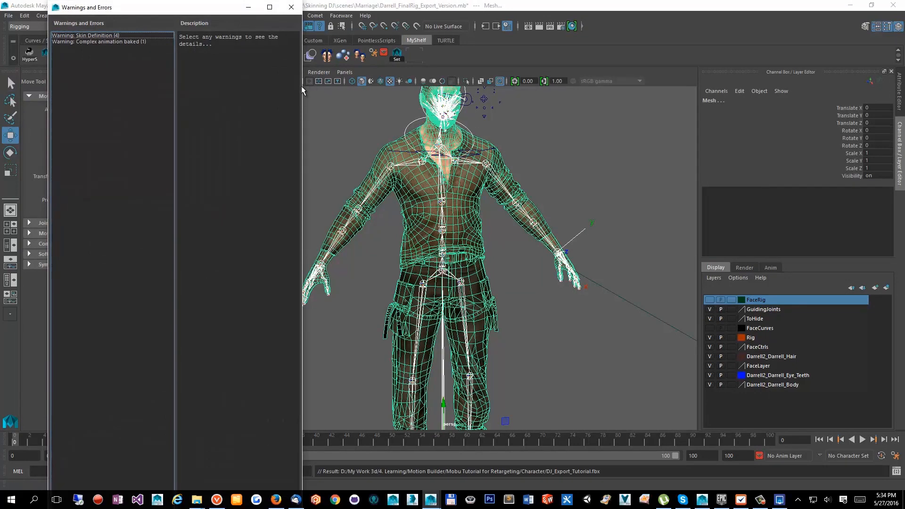
- Read the export's Skin Definition and Complex animation baked warnings, and put the warnings window away
left_click_drag(301, 86, 503, 85)
left_click(118, 36)
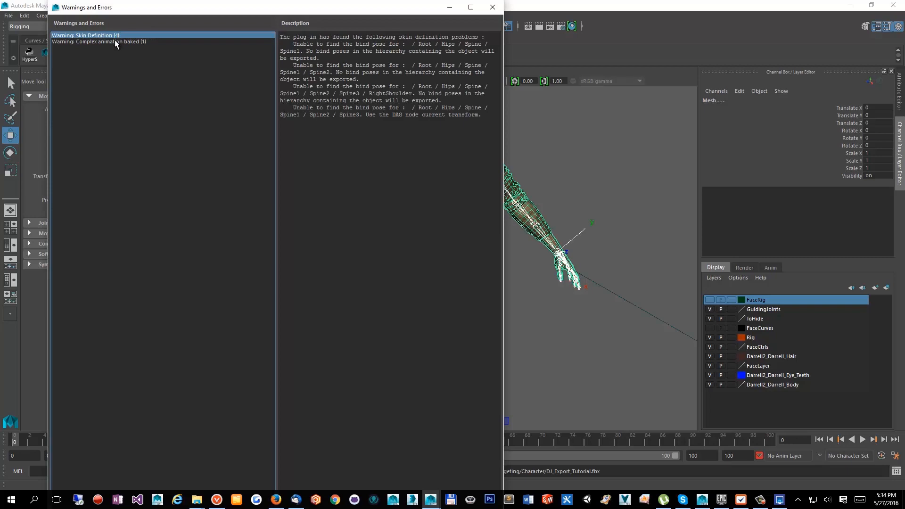
left_click(115, 42)
left_click(123, 35)
left_click_drag(366, 9, 0, 134)
left_click(245, 182)
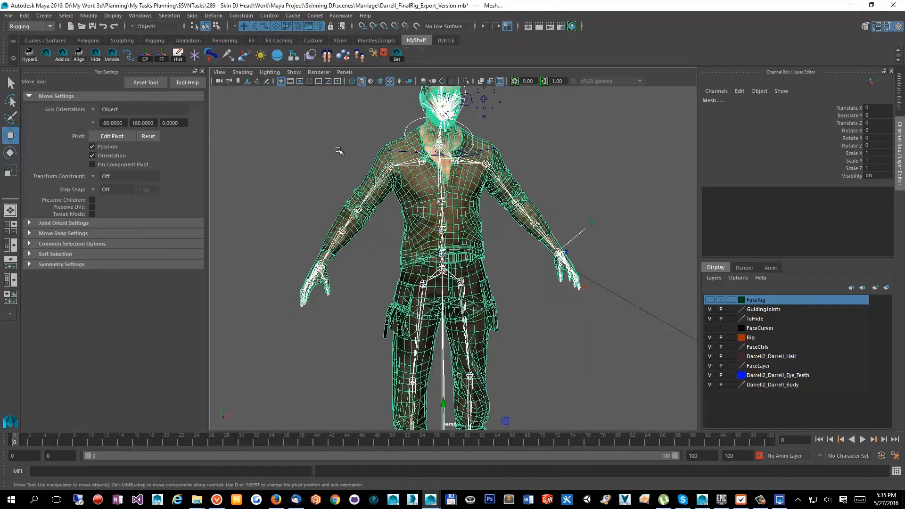
- Open the Outliner with nothing selected and filter its node list by bindPose*
left_click(24, 16)
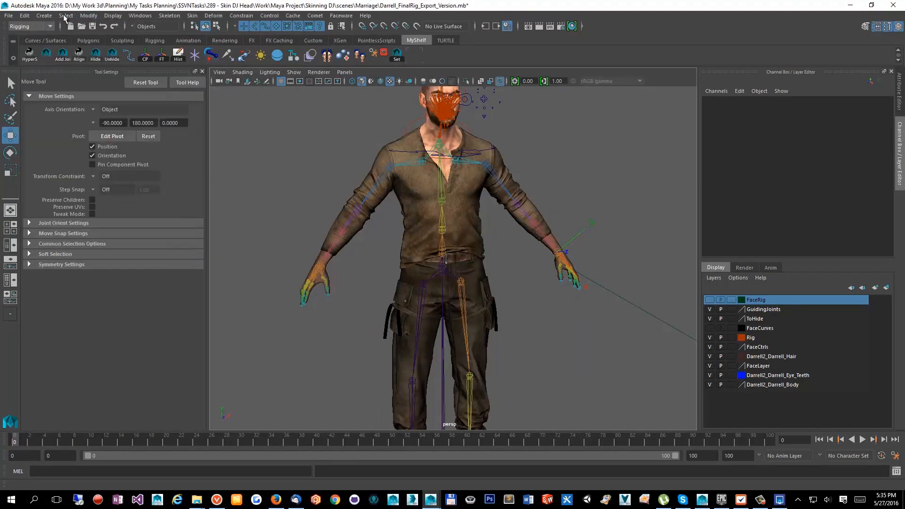
left_click(24, 15)
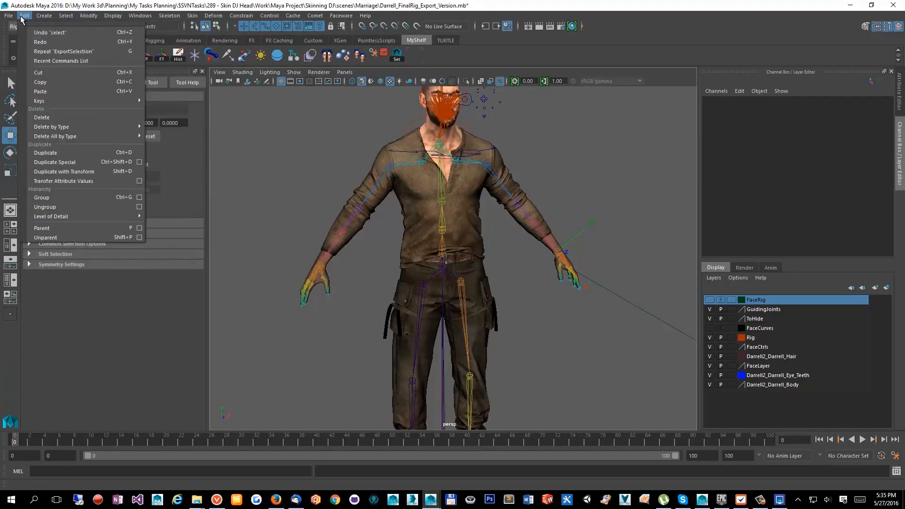
mouse_move(135, 19)
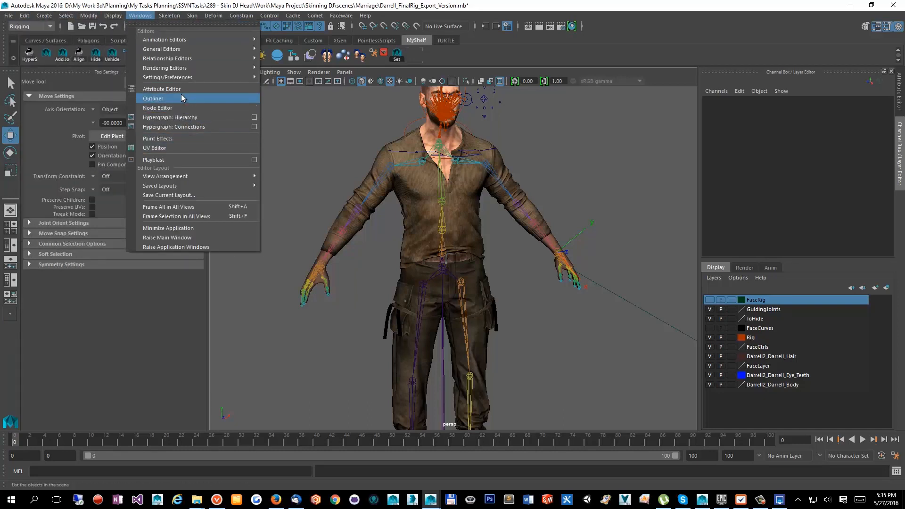
left_click(182, 98)
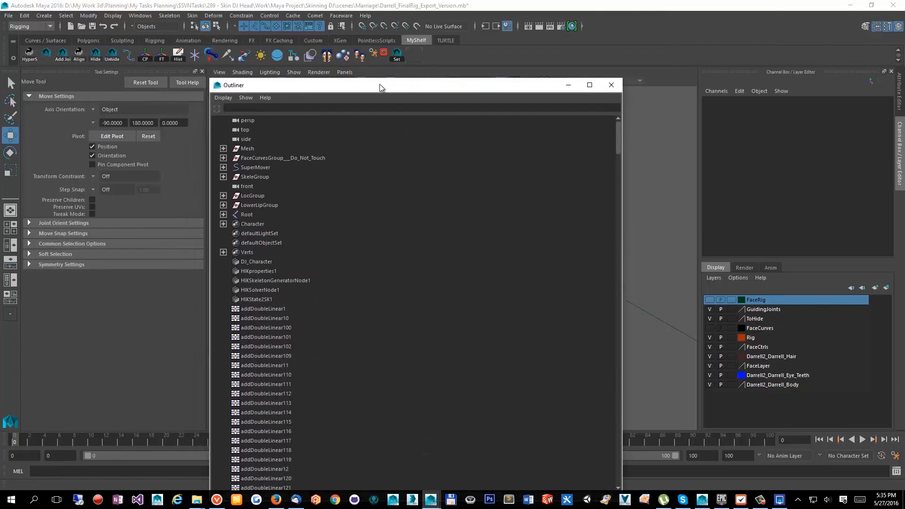
left_click(264, 106)
type("bindPose")
key("Return")
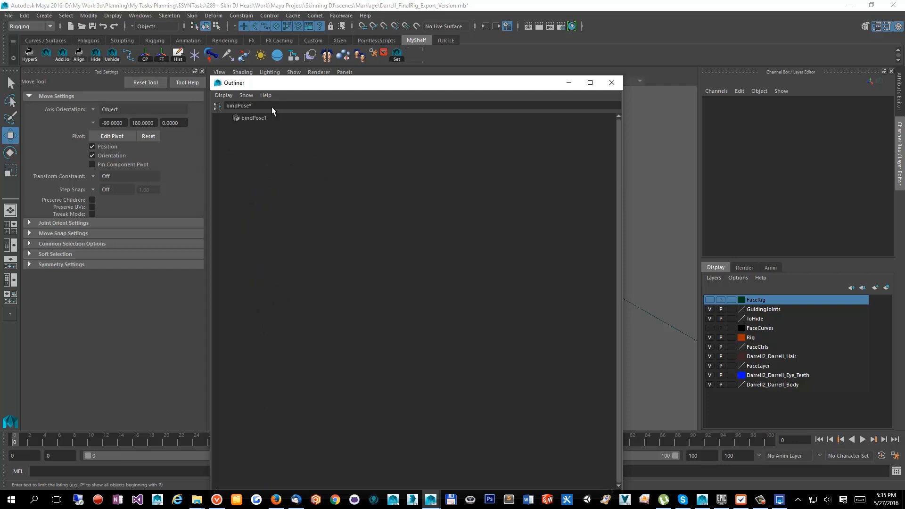
- Delete the bindPose1 node from the scene and close the Outliner
left_click(274, 118)
key("Delete")
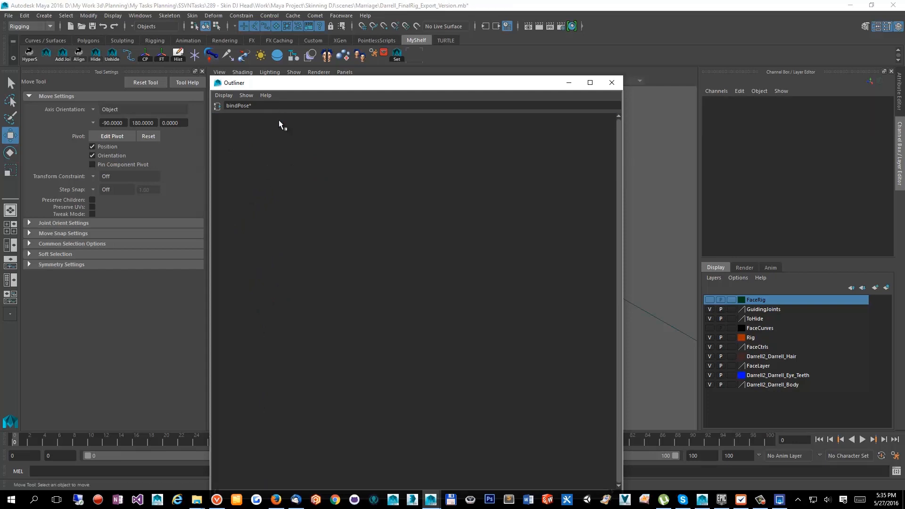
left_click(611, 82)
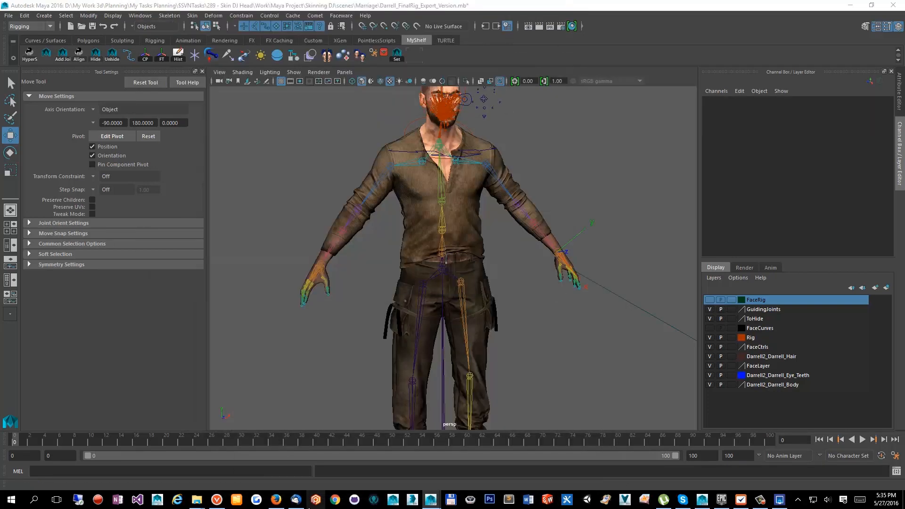
- Enter dagPose -save -bindPose in the MEL command line
left_click(118, 499)
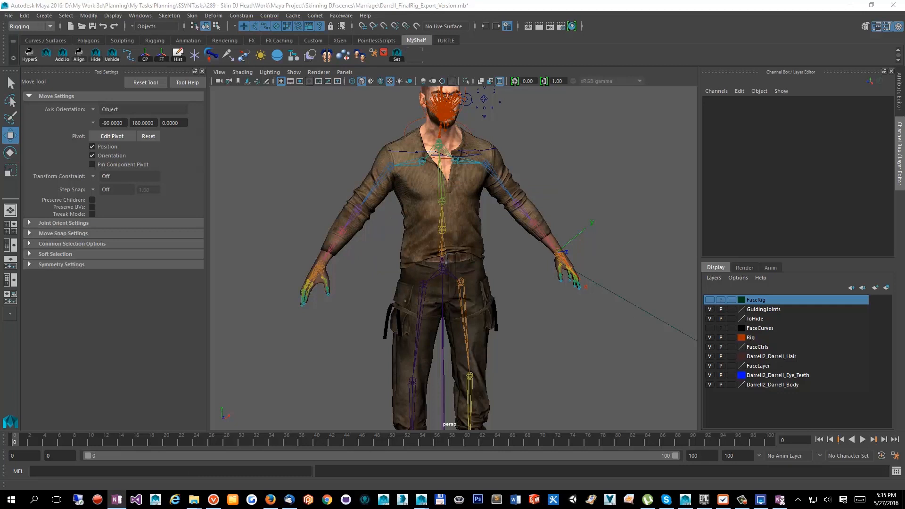
left_click(59, 471)
type("dagPose -save -bindPose")
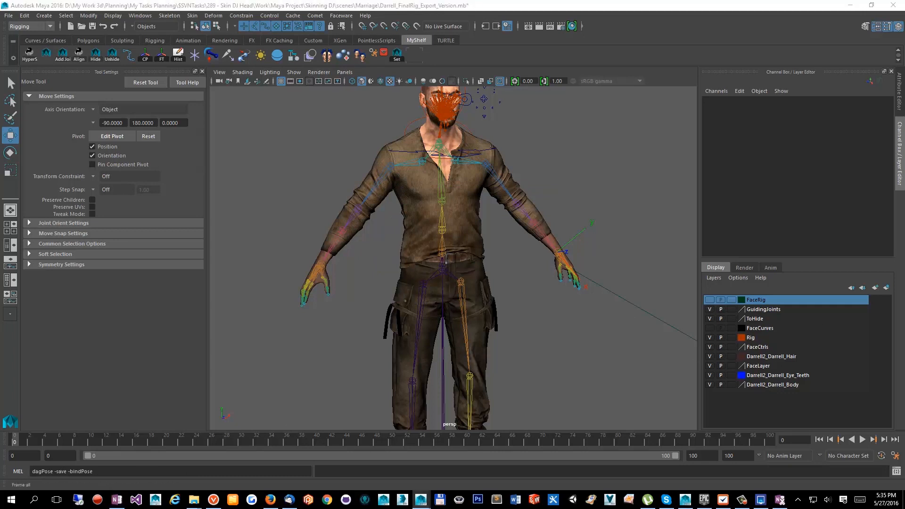
- Bring the Hypergraph Hierarchy back into view and select the Hips joint directly below Root
left_click_drag(904, 120, 575, 54)
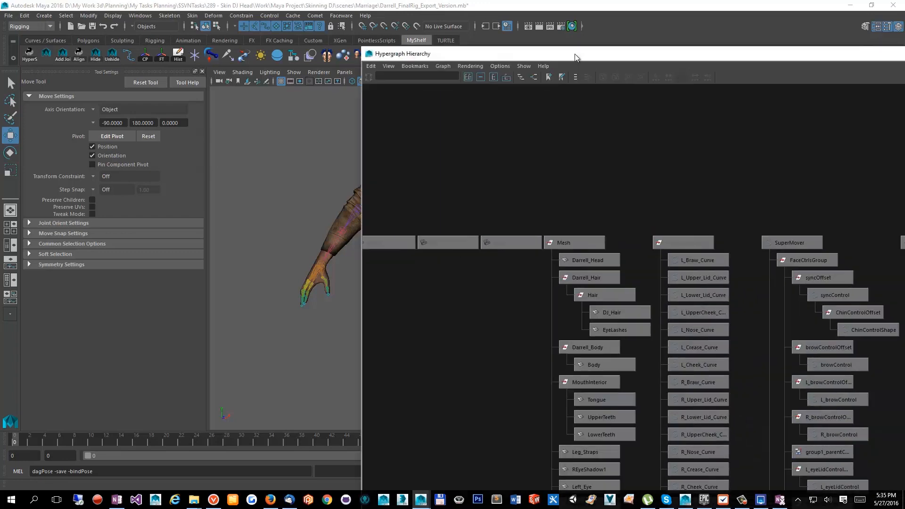
middle_click_drag(728, 198, 644, 184, "alt")
middle_click_drag(490, 178, 589, 166, "alt")
middle_click_drag(673, 196, 579, 206, "alt")
left_click(749, 212)
key("Down")
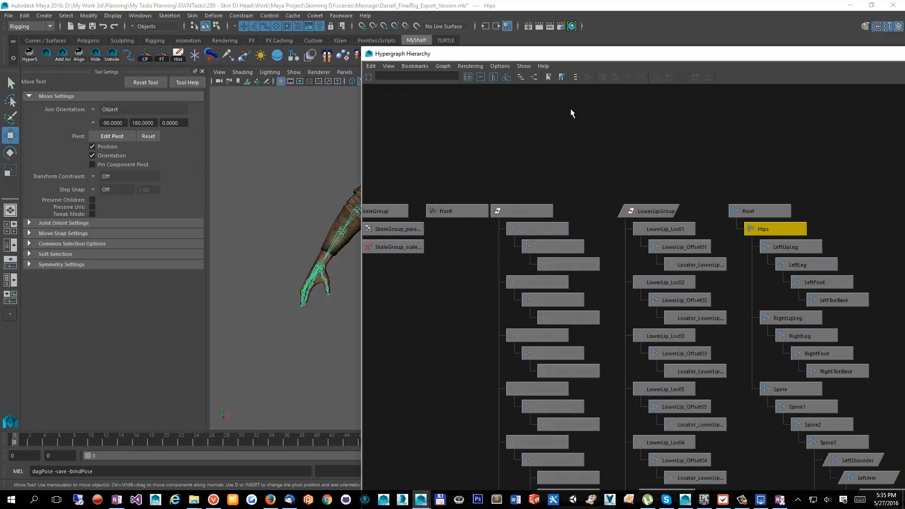
- Move the Hypergraph off the viewport and run dagPose -save -bindPose in the MEL command line with the Hips joint selected
left_click_drag(514, 57, 904, 59)
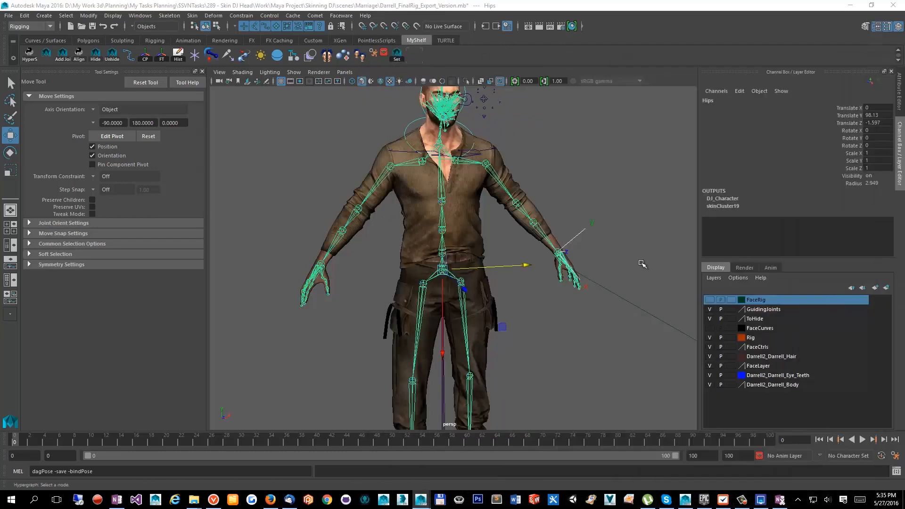
right_click_drag(589, 283, 460, 324, "alt")
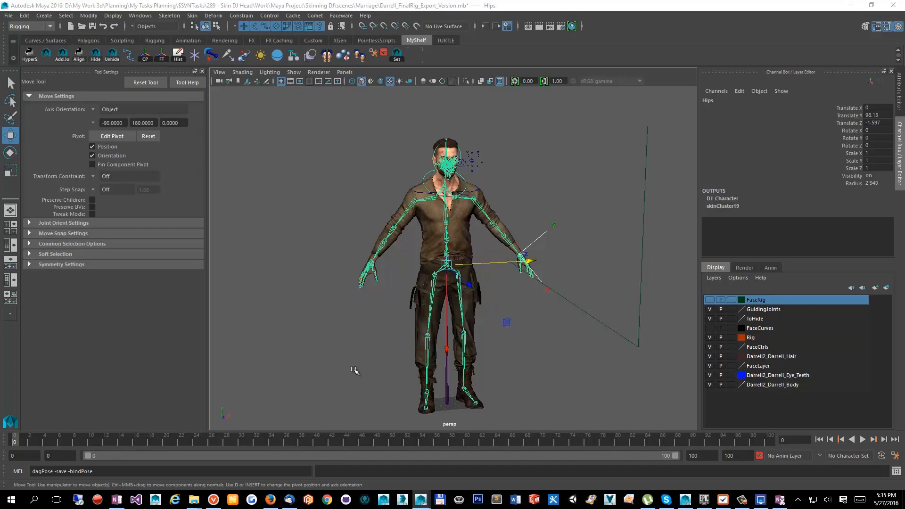
right_click_drag(420, 281, 339, 337, "alt")
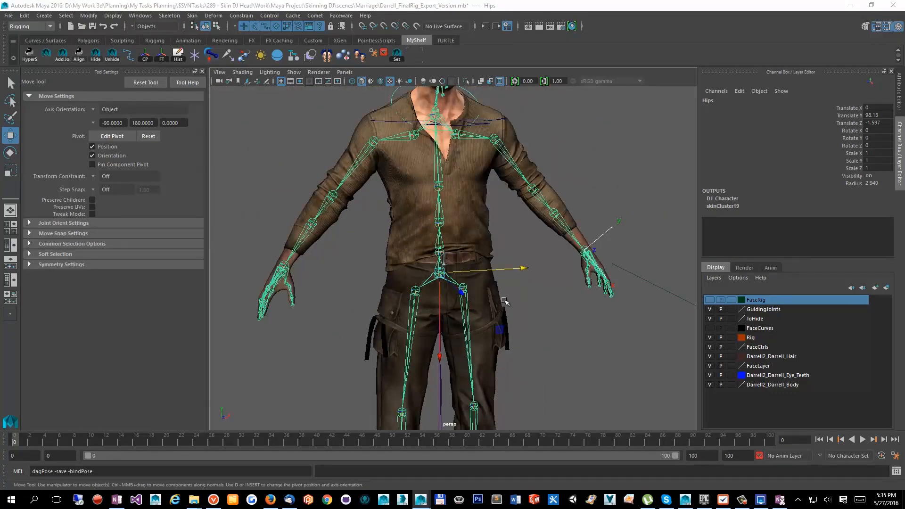
right_click_drag(505, 301, 488, 316, "alt")
left_click(189, 471)
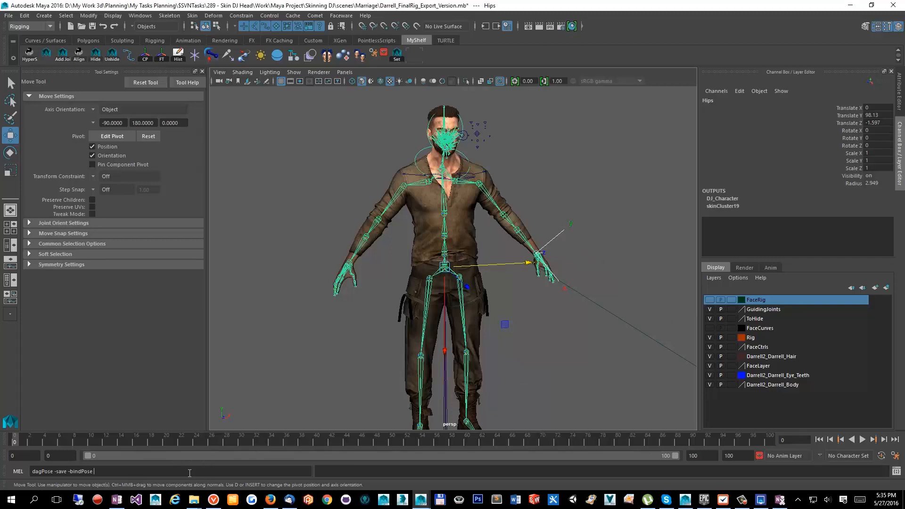
key("Return")
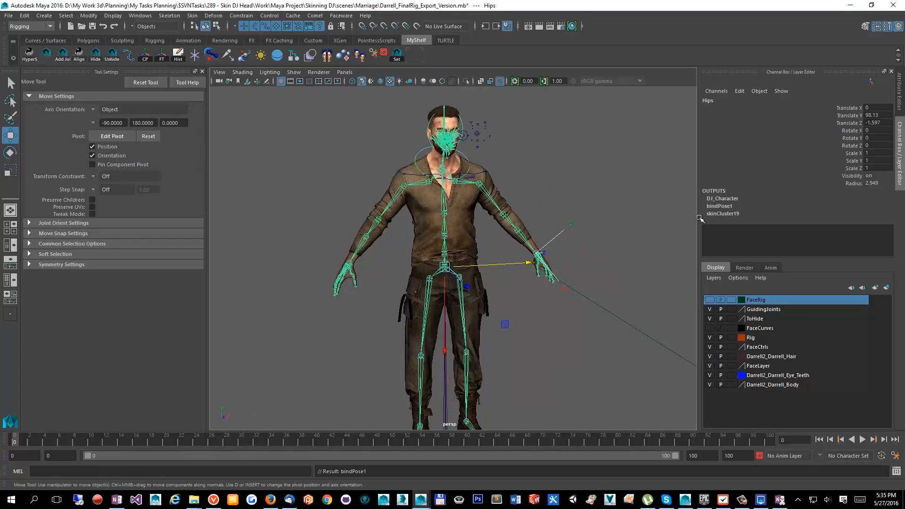
- Select the character's mesh together with the Root joint and export the selection as FBX, overwriting DJ_Export_Tutorial.fbx
key("Up")
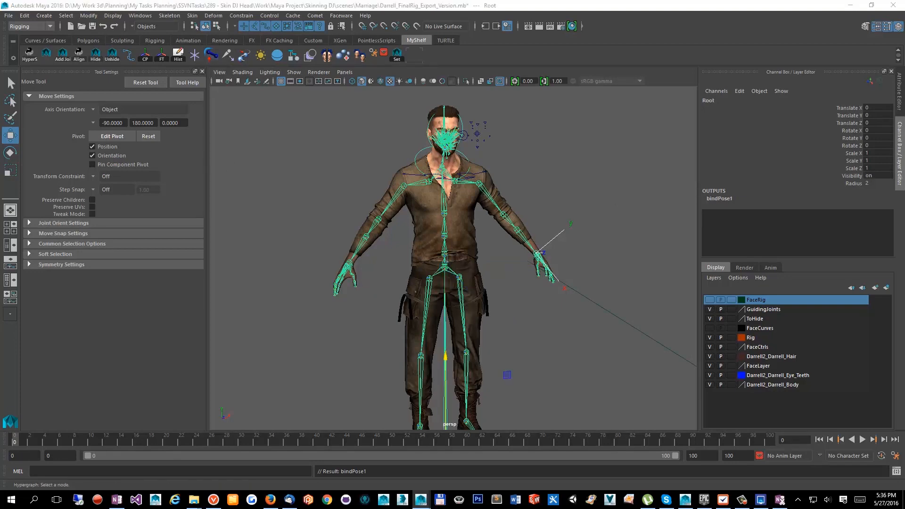
key("Up")
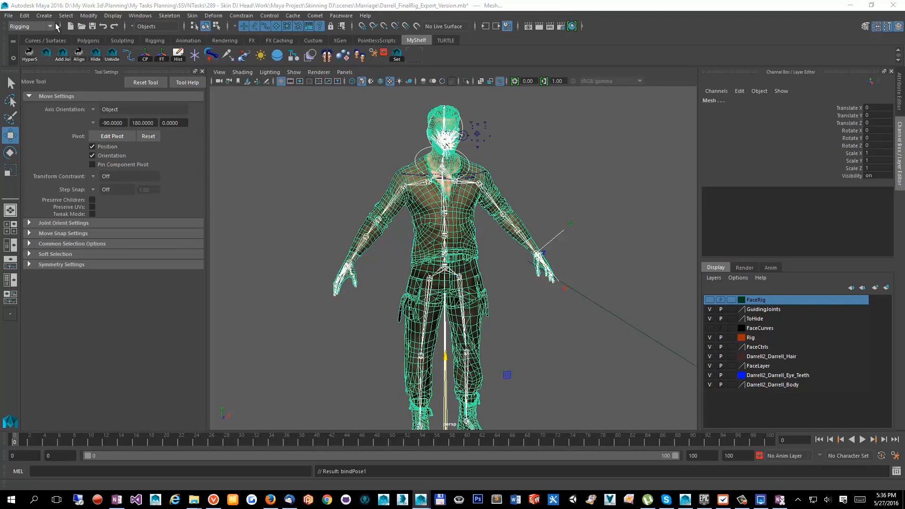
left_click(17, 15)
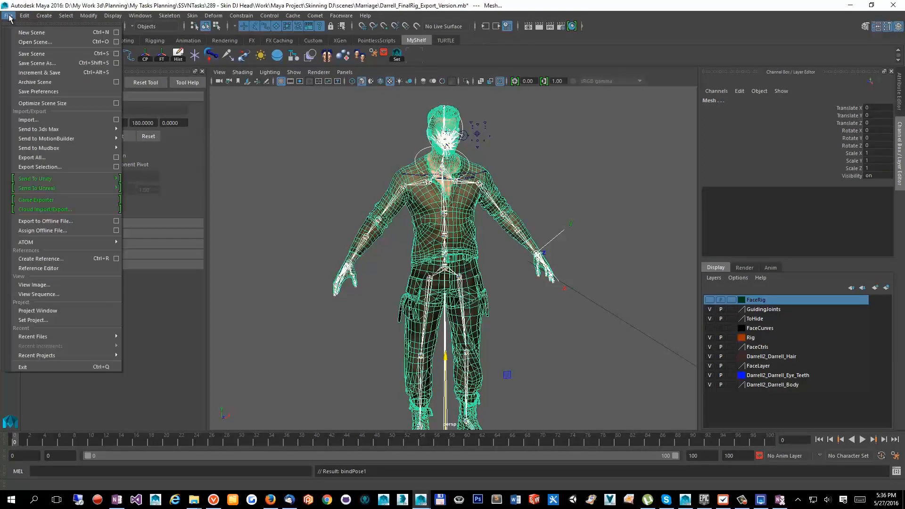
left_click(61, 166)
double_click(245, 103)
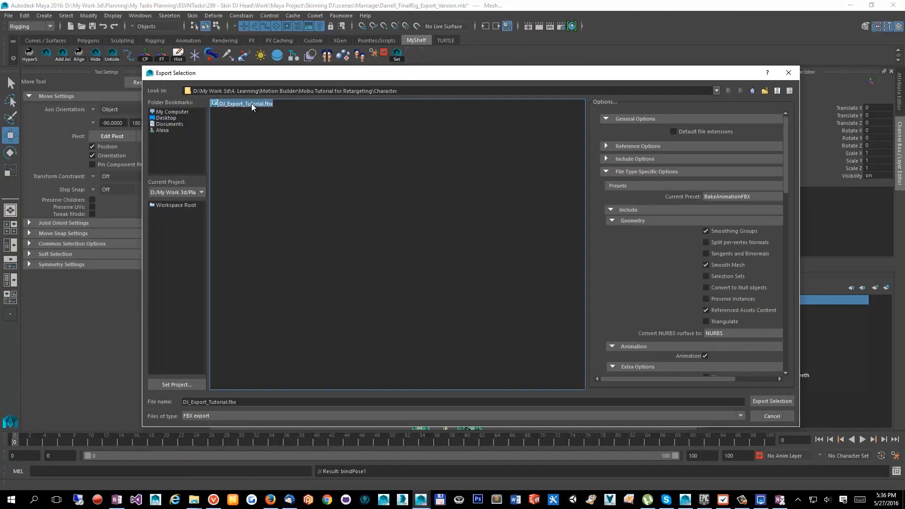
left_click(451, 262)
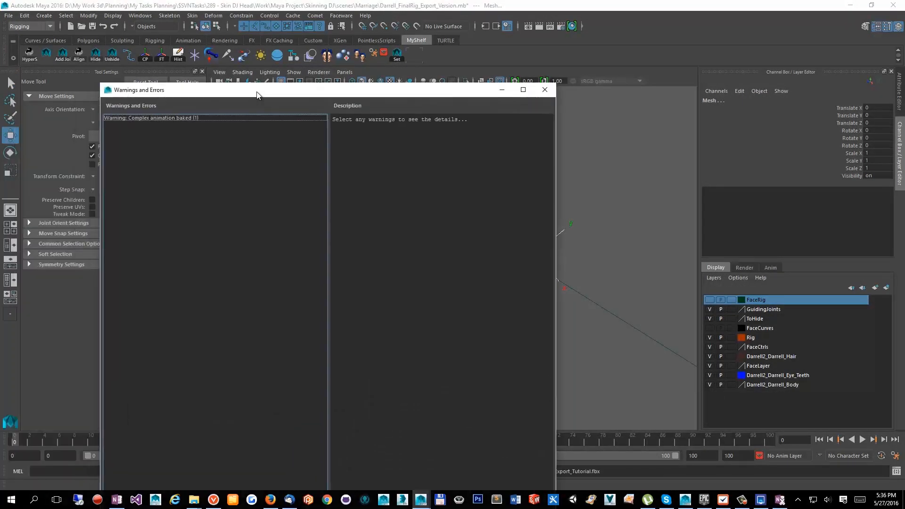
- Read the description of the complex animation export warning and close the Warnings and Errors window
left_click(176, 117)
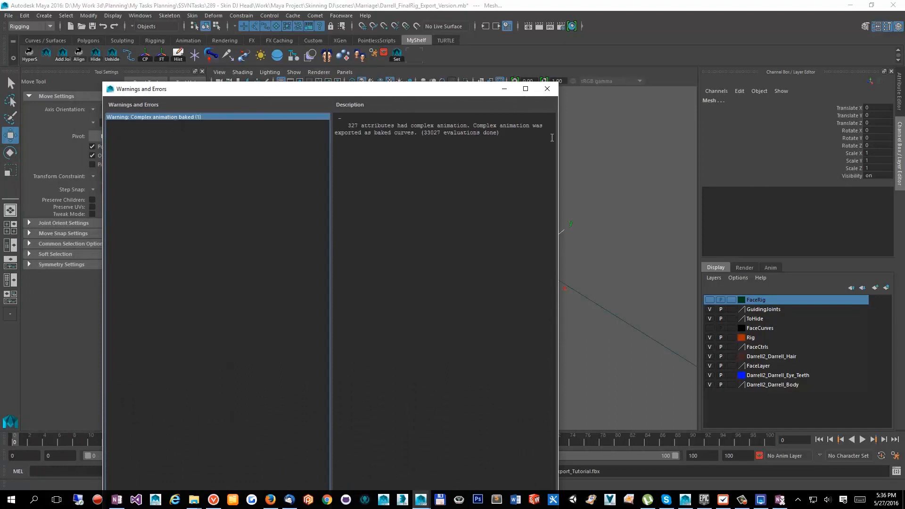
left_click_drag(561, 135, 643, 134)
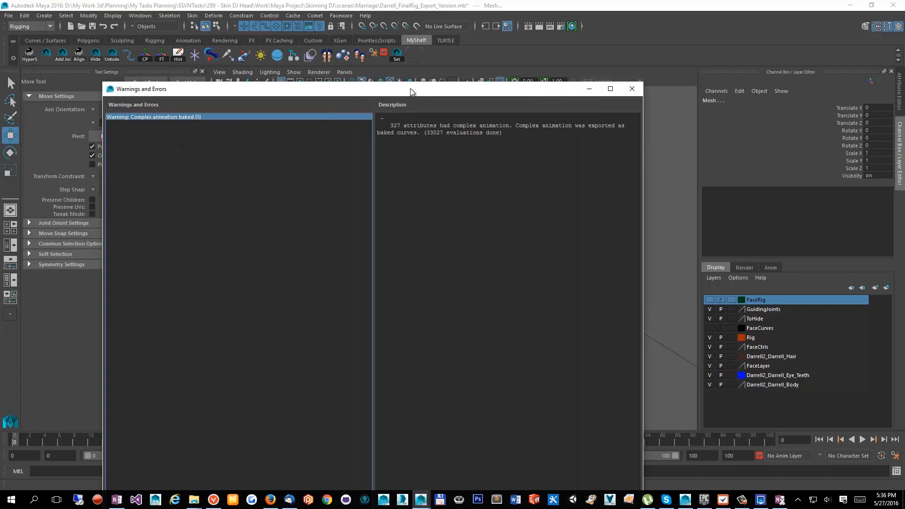
left_click_drag(419, 85, 420, 225)
left_click(632, 228)
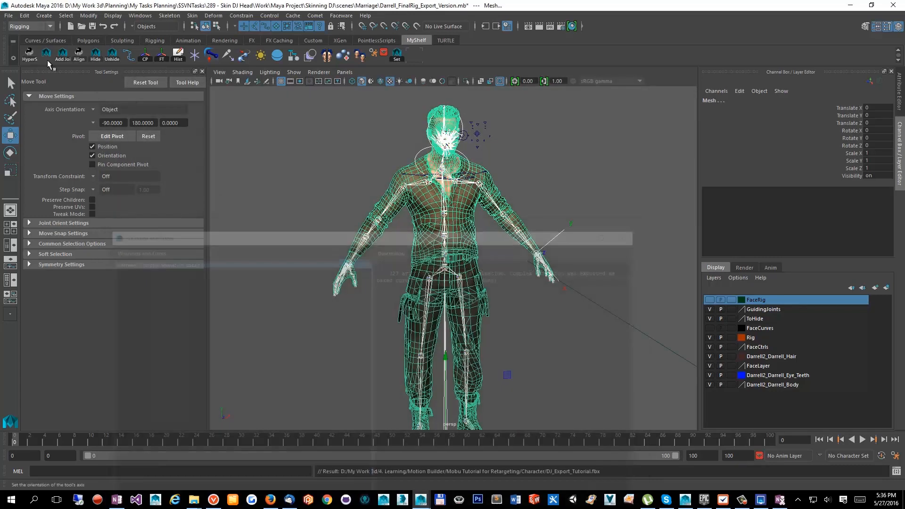
- Review the FBX preset's animation, deformed models and file format settings in the Export Selection options, and close them without exporting
left_click(9, 16)
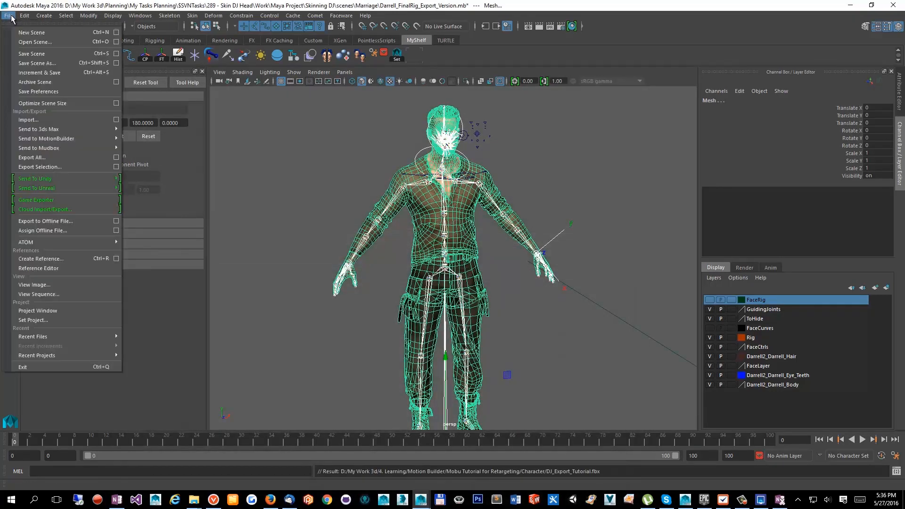
left_click(118, 167)
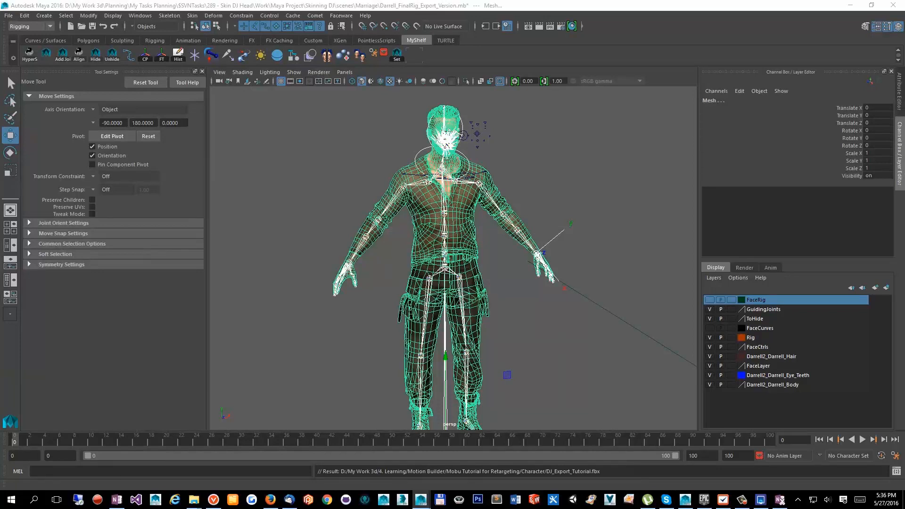
left_click(317, 234)
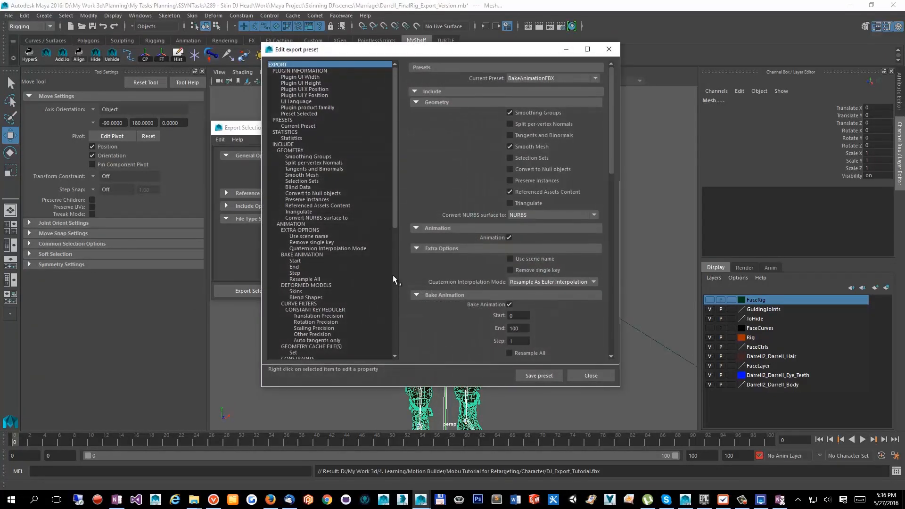
scroll(549, 186, "down", 5)
scroll(551, 175, "down", 6)
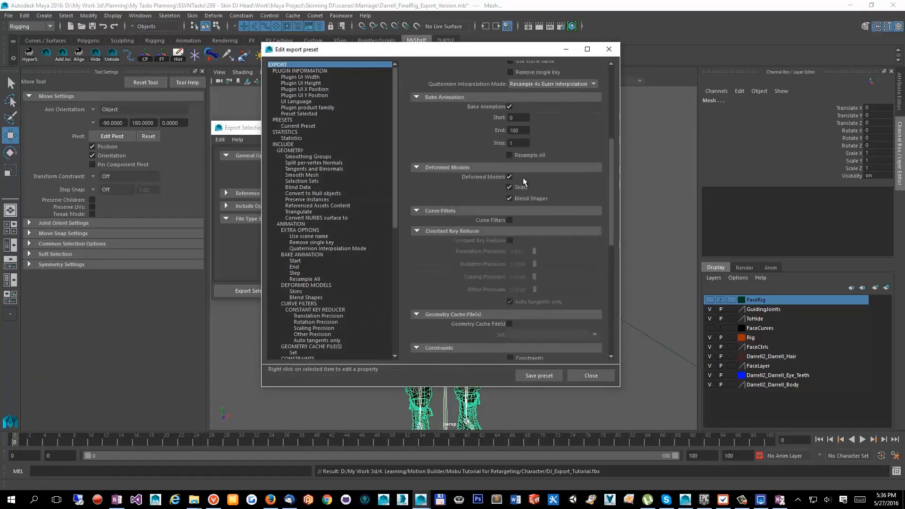
scroll(584, 98, "down", 5)
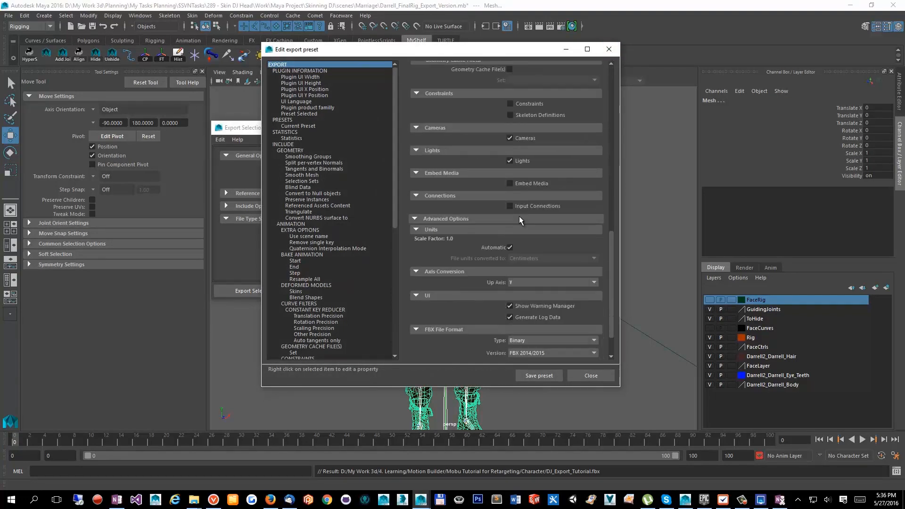
left_click(609, 49)
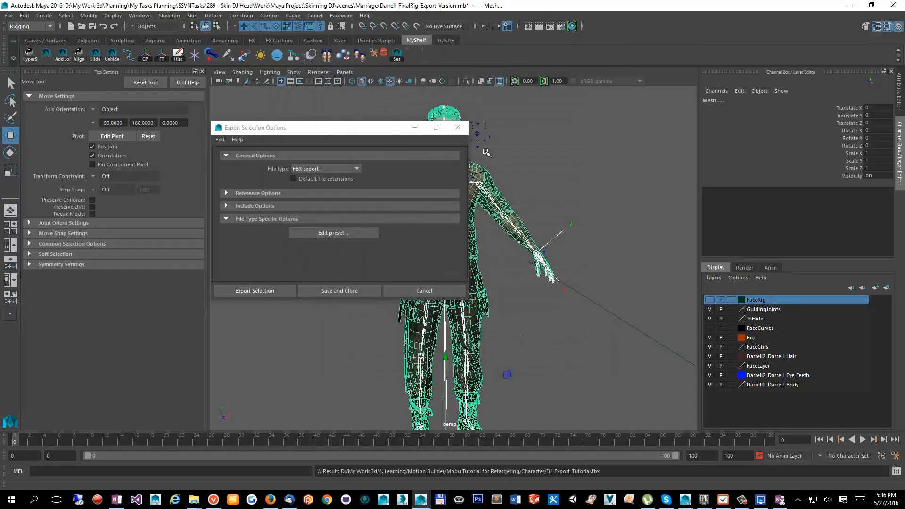
left_click(424, 289)
- Clear the selection and examine the facial joints from several angles, selecting the upper-lip joint UpperLip_JointControl03
scroll(456, 215, "up", 5)
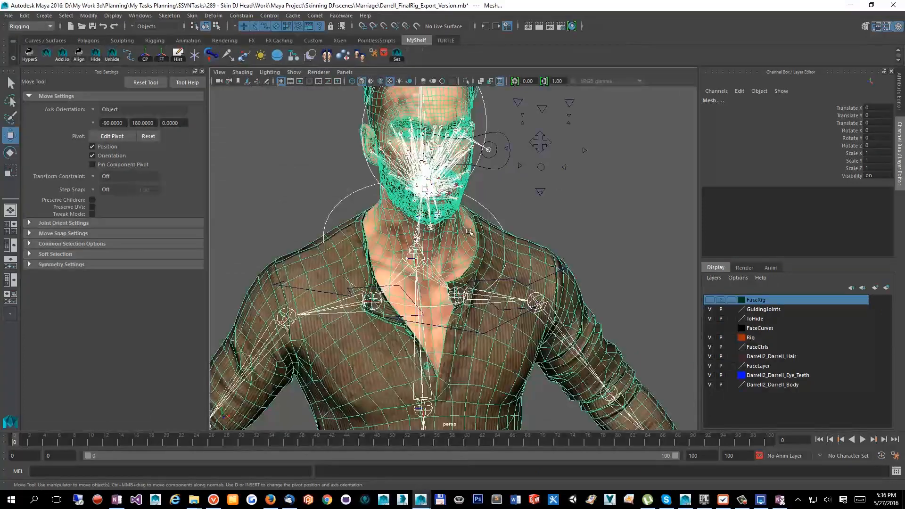
left_click_drag(540, 141, 451, 187, "alt")
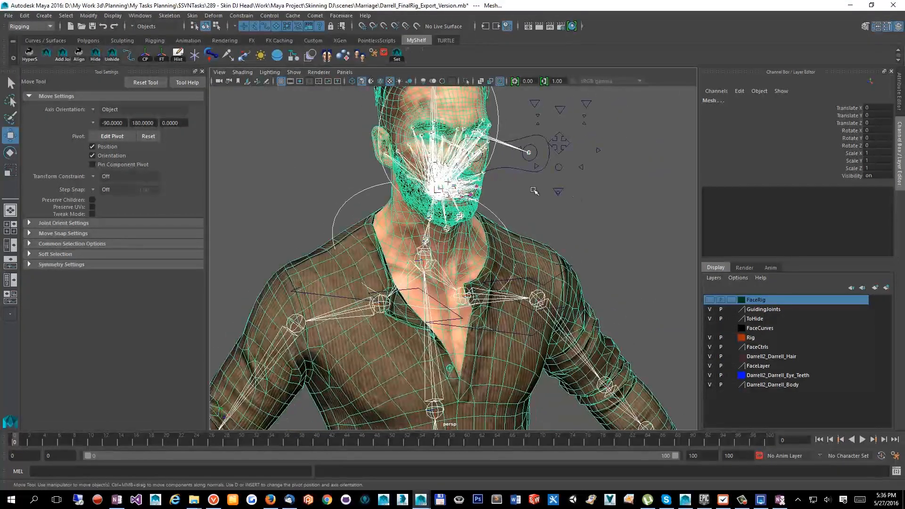
left_click_drag(636, 157, 553, 197, "alt")
scroll(499, 211, "down", 4)
left_click(553, 197)
scroll(540, 179, "up", 5)
middle_click_drag(540, 178, 508, 209, "alt")
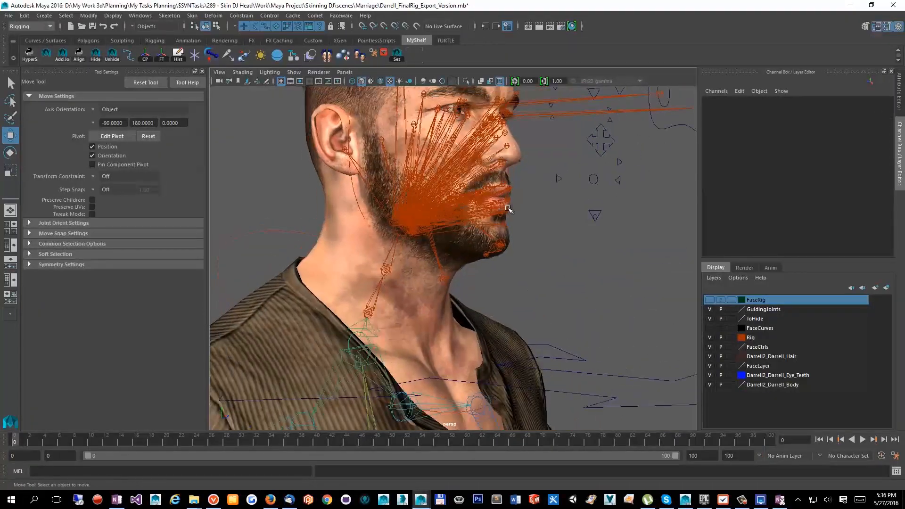
left_click(506, 184)
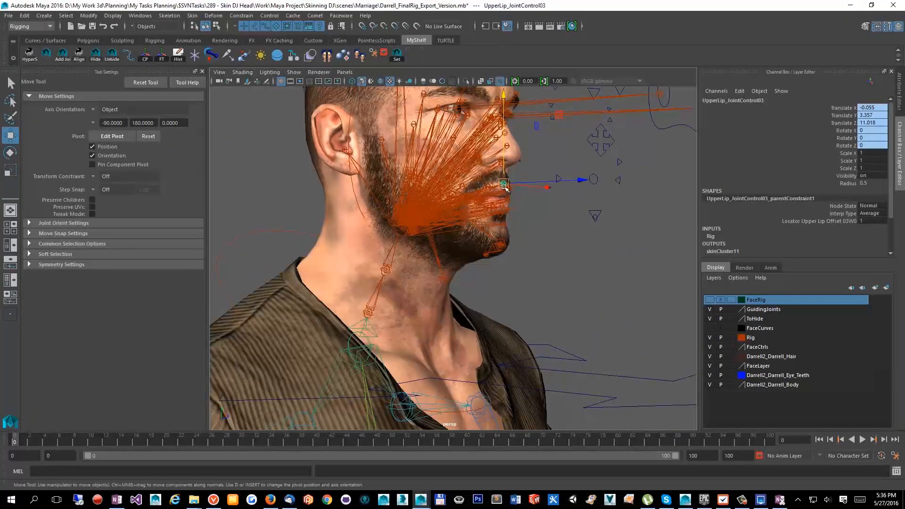
left_click_drag(542, 215, 458, 267, "alt")
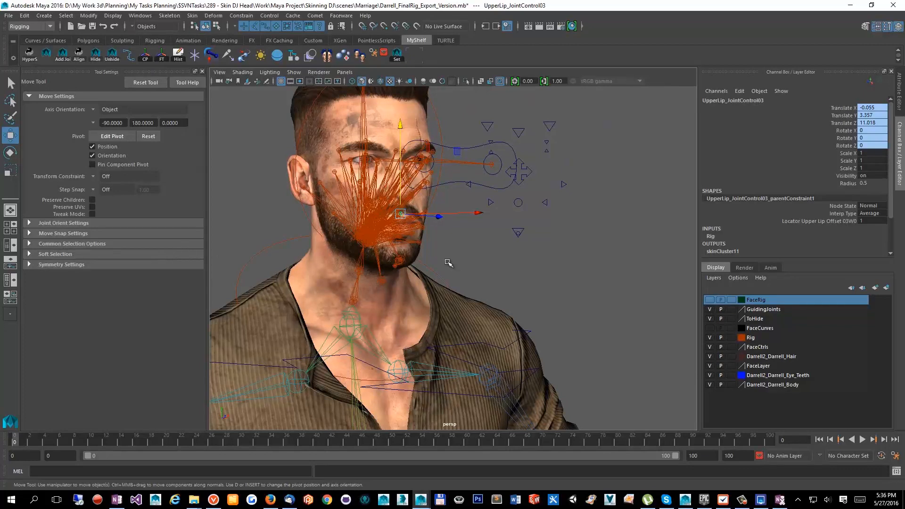
left_click_drag(447, 263, 562, 264, "alt")
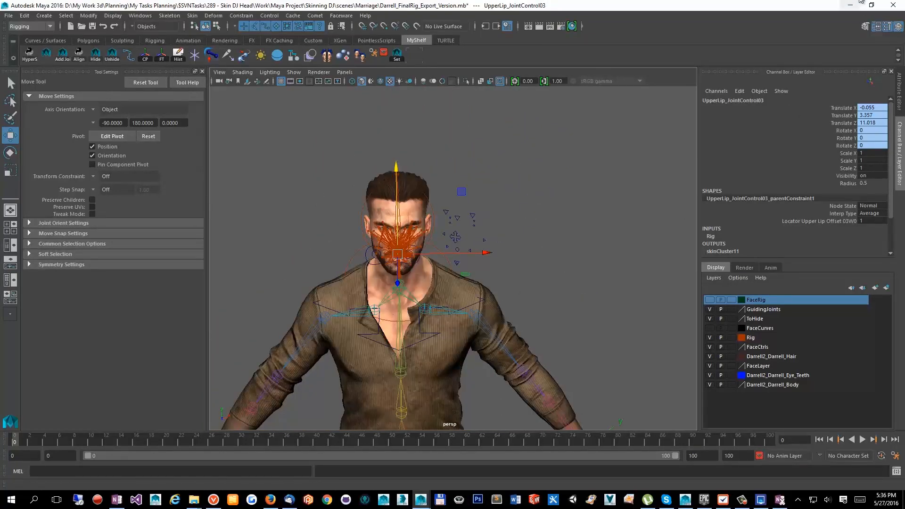
- Open DJ_Export_Tutorial.fbx from the Character folder in File Explorer with Autodesk MotionBuilder, and minimize the other windows
mouse_move(191, 505)
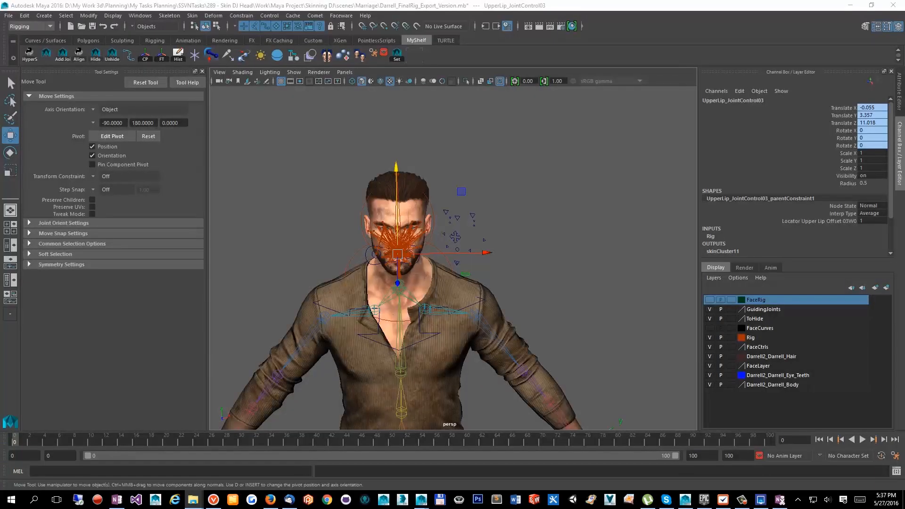
left_click(193, 499)
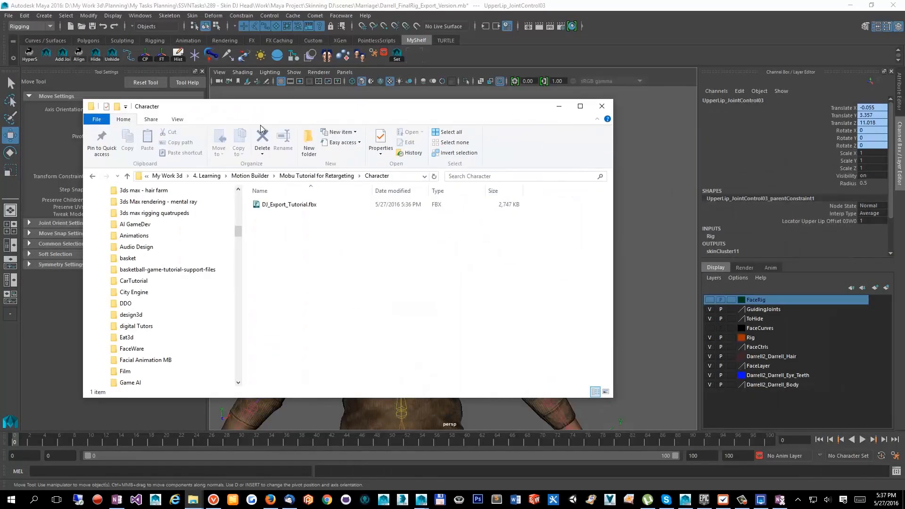
right_click(278, 205)
mouse_move(177, 244)
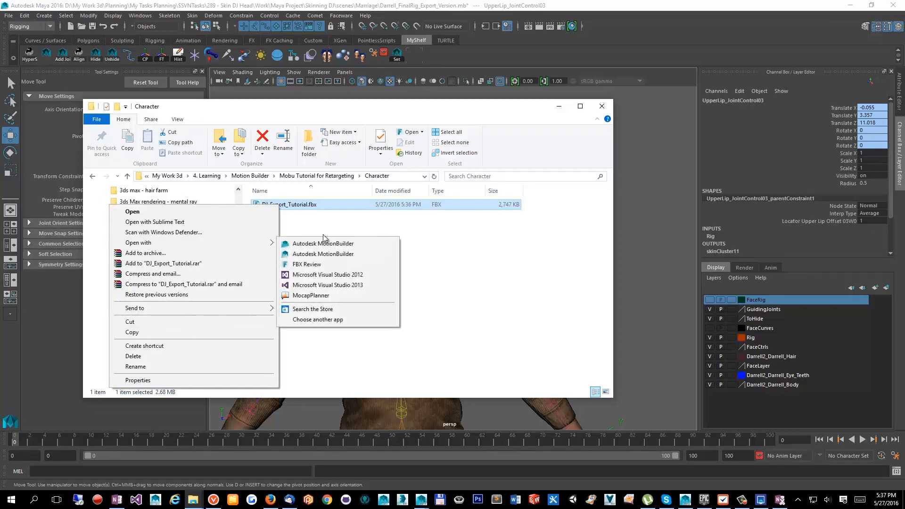
left_click(344, 248)
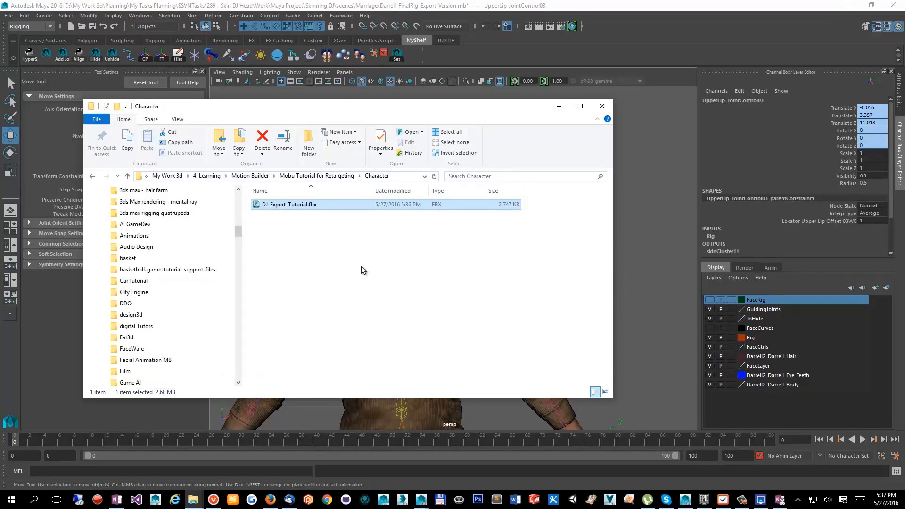
left_click(558, 107)
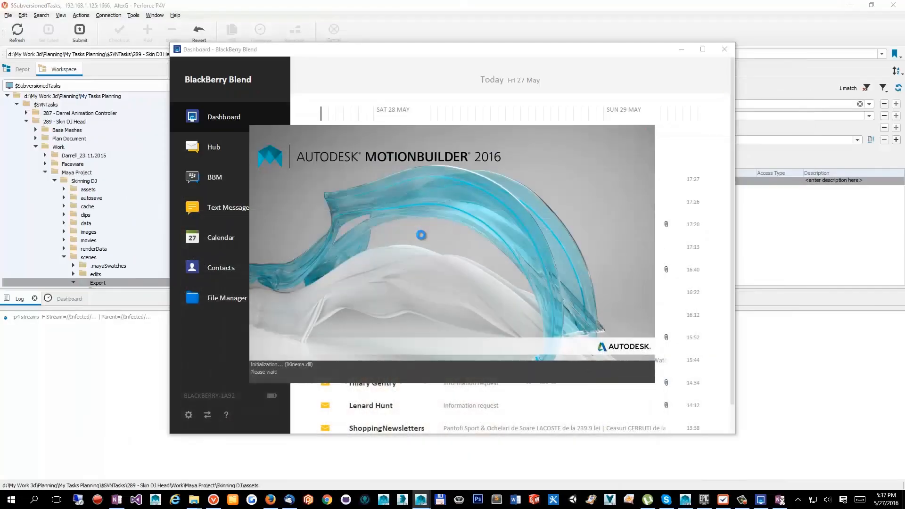
left_click(849, 5)
left_click(683, 49)
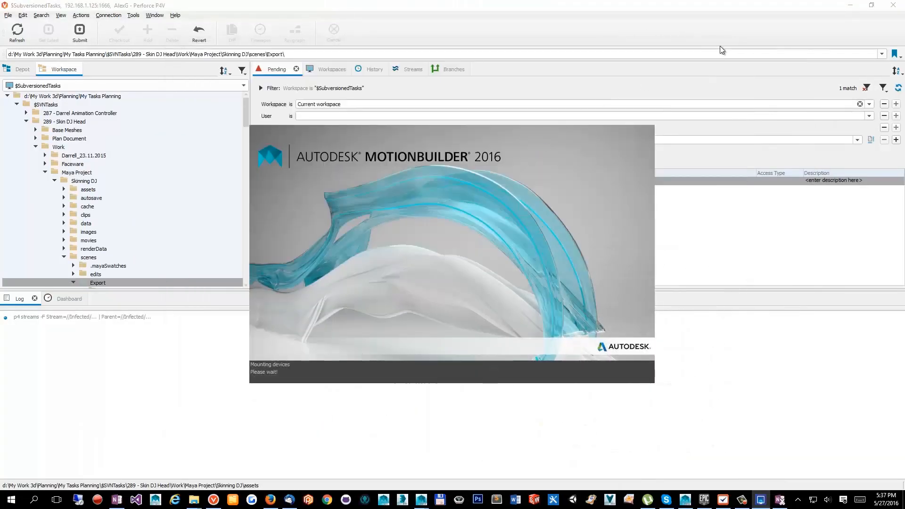
left_click(855, 6)
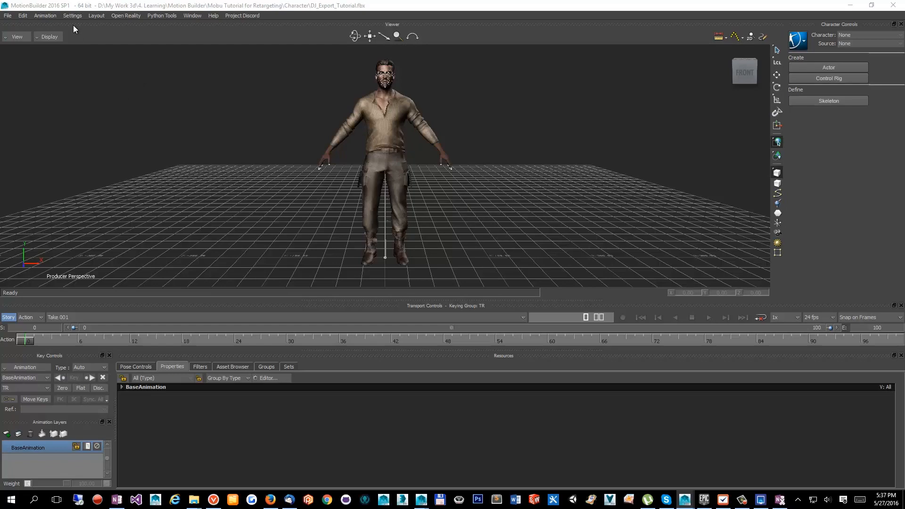
- Switch MotionBuilder to the layout with the Navigator and Asset Browser, and inspect the imported character's body
left_click(102, 17)
left_click(130, 26)
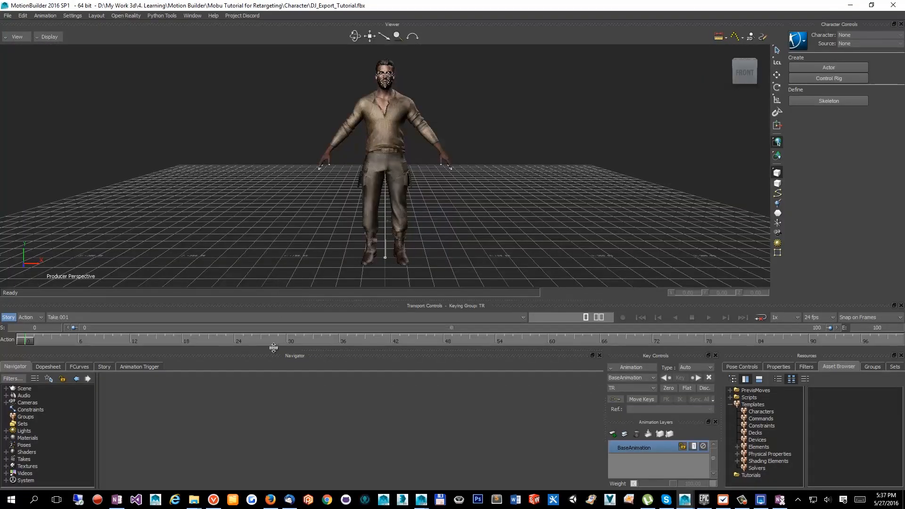
left_click_drag(396, 207, 343, 218, "ctrl+shift")
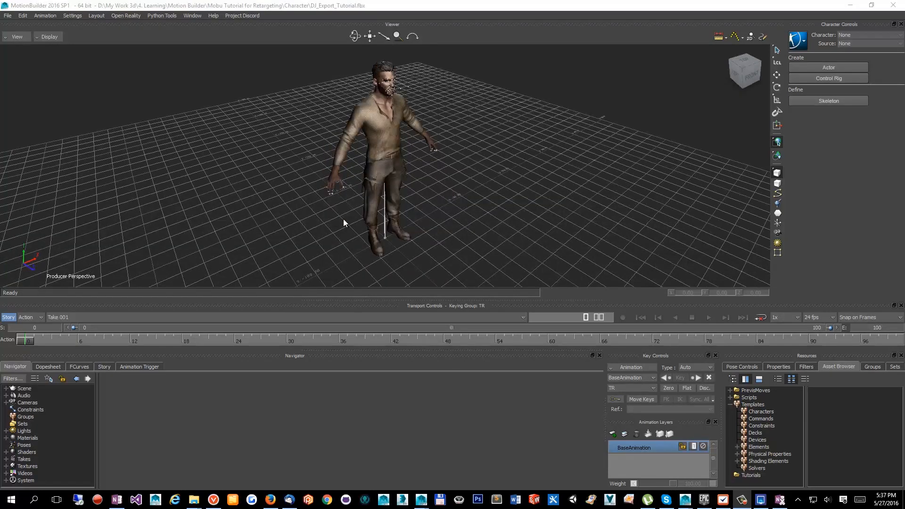
left_click_drag(399, 208, 389, 173, "ctrl+shift")
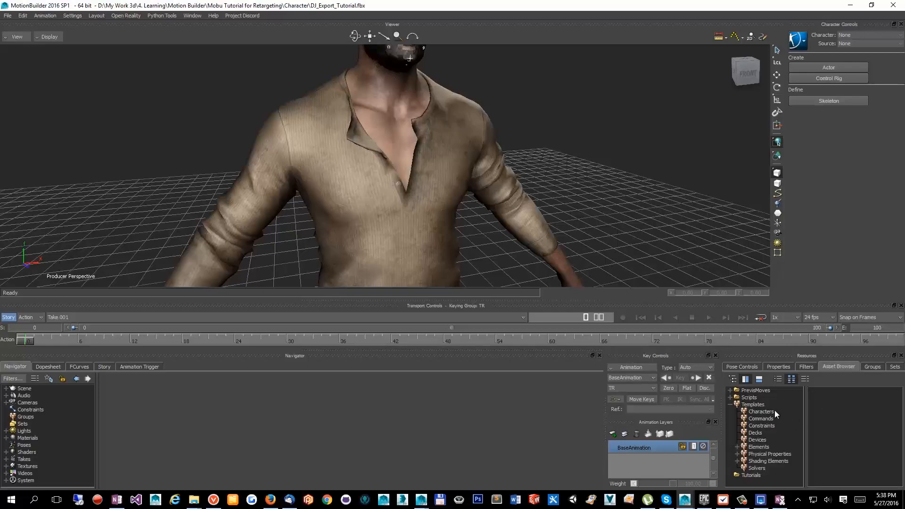
- Show the Characters templates in the asset library, and switch the viewer to X-Ray display for the character's skeleton
left_click(760, 411)
left_click_drag(340, 144, 542, 236, "ctrl")
key("ctrl+x")
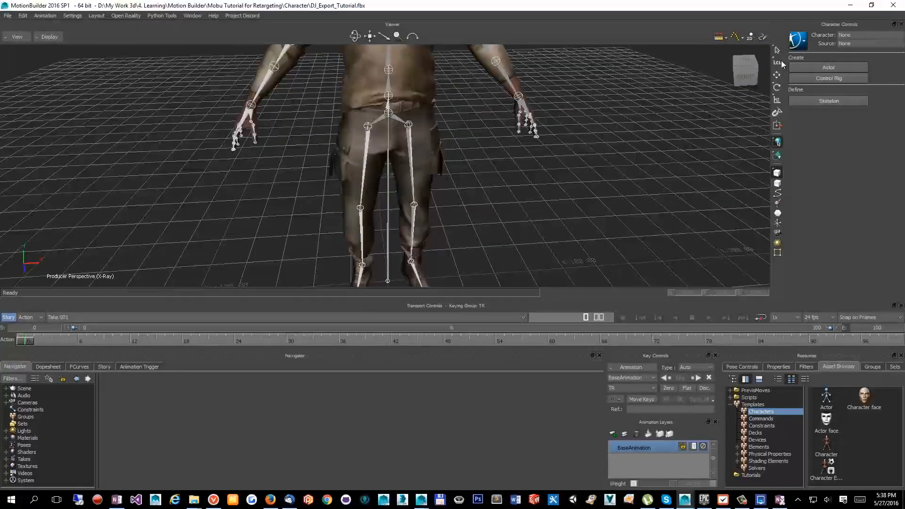
- Select the RightFoot, RightLeg and RightUpLeg joints together, and activate rotation in the global reference mode
left_click_drag(333, 236, 371, 193, "ctrl+shift")
left_click(370, 238)
left_click(369, 239)
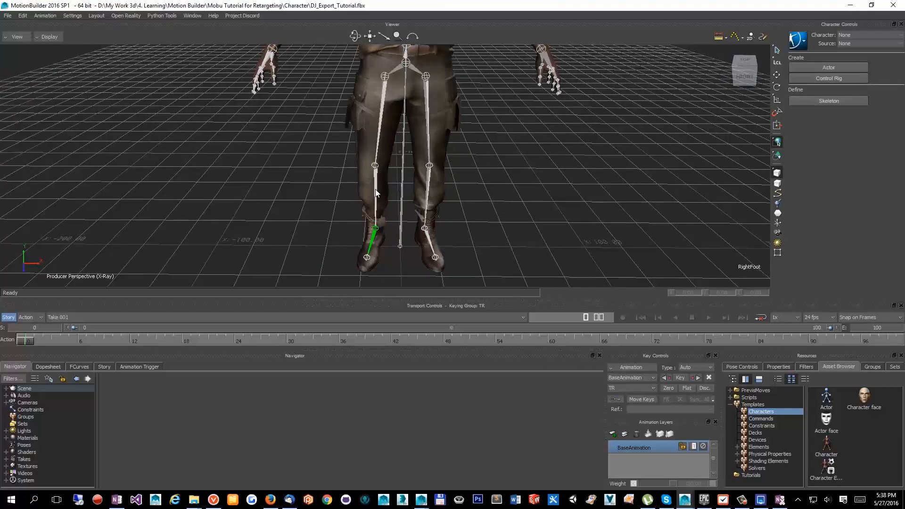
left_click(376, 193, "shift")
left_click(383, 107, "shift")
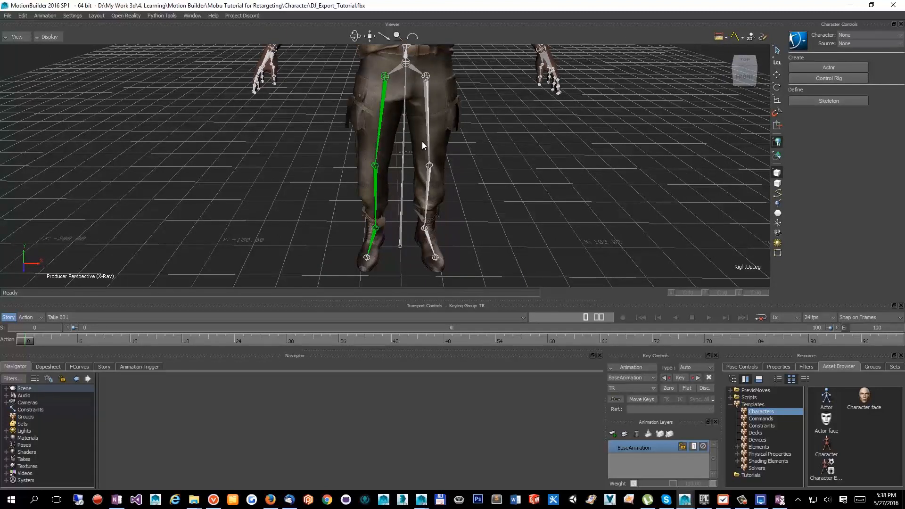
key("e")
left_click(773, 62)
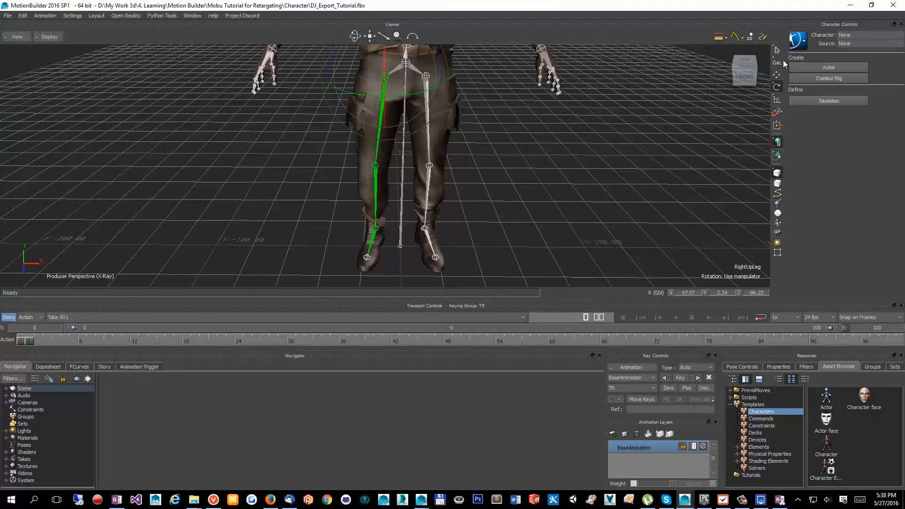
- Limit viewer selection to skeleton joints instead of the body mesh, and check the global rotation of RightFoot and RightLeg
left_click(278, 232)
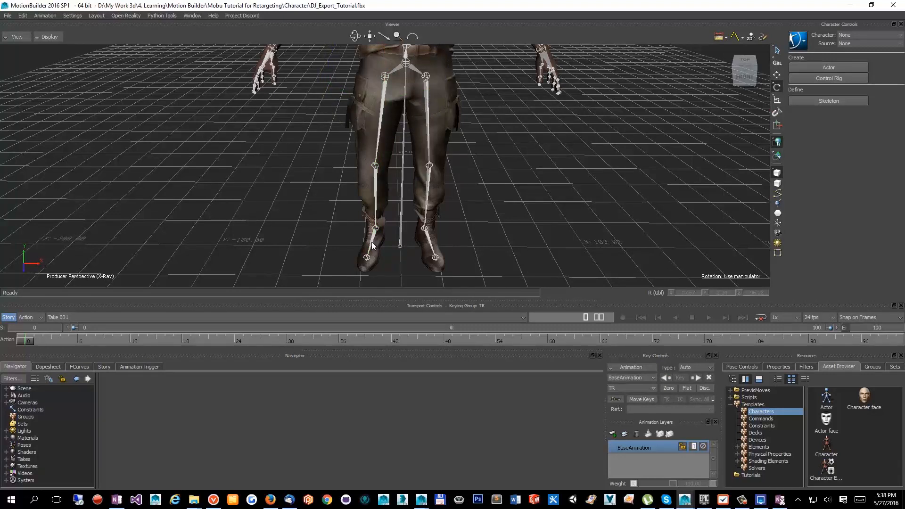
left_click(372, 243)
left_click(377, 194)
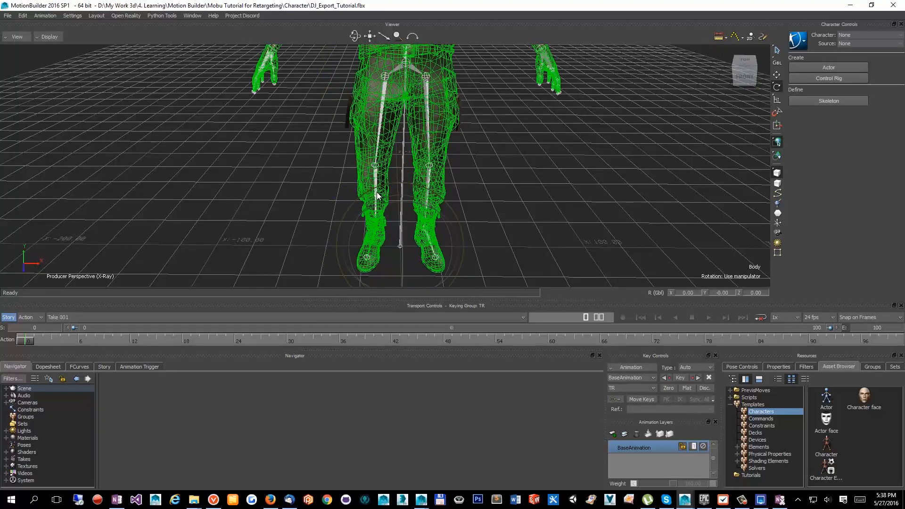
left_click(289, 221)
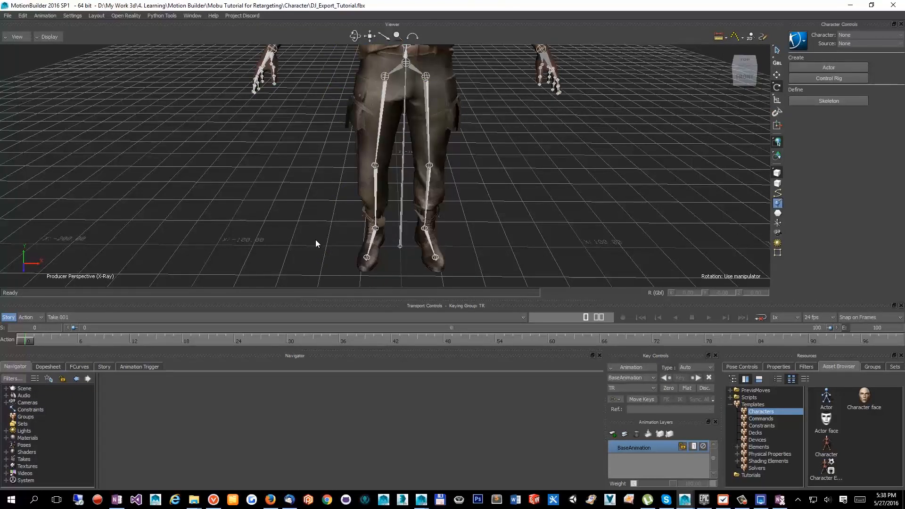
left_click(372, 240)
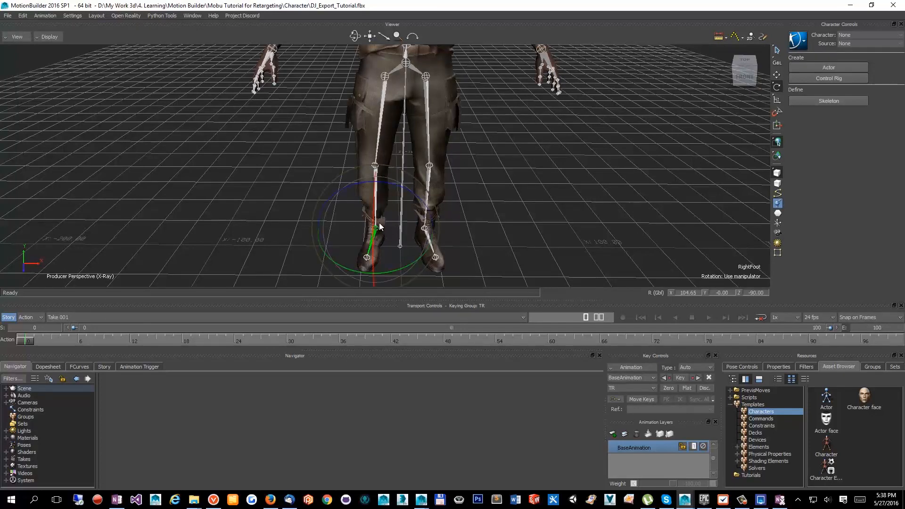
left_click(375, 195)
left_click_drag(383, 207, 392, 143, "ctrl+shift")
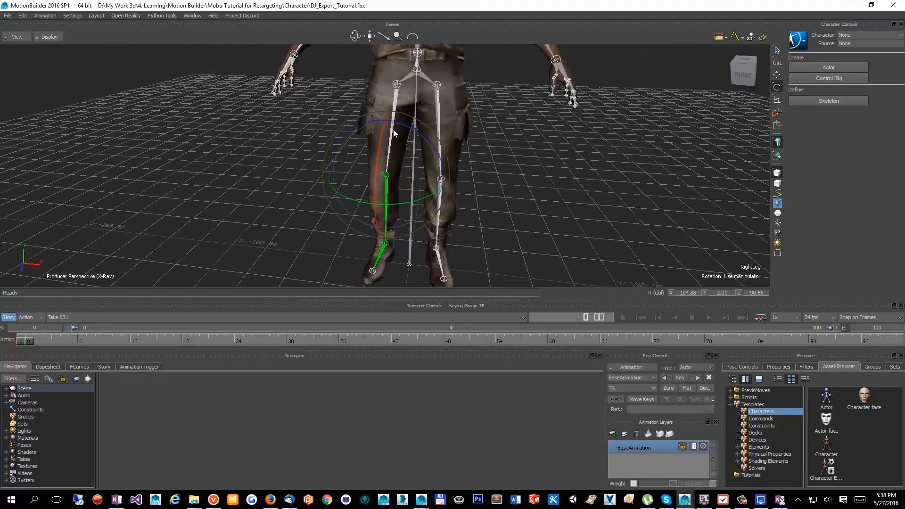
- Set the global rotation of the RightUpLeg joint to X 90, Y 0 and Z -90
left_click(393, 126)
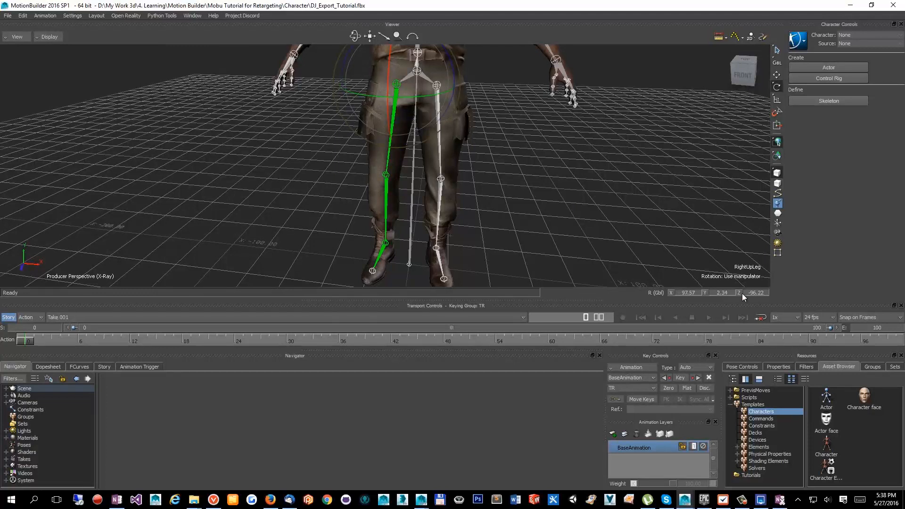
double_click(756, 292)
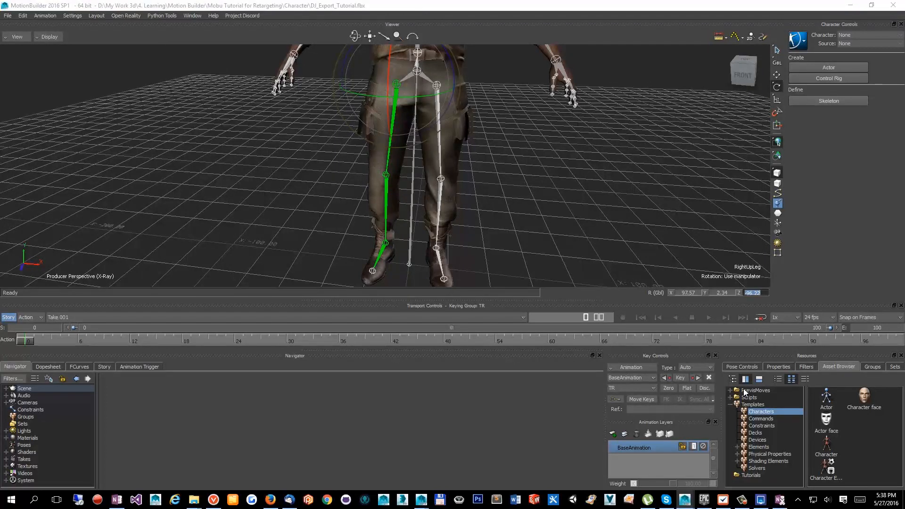
type("-90")
key("Return")
double_click(683, 293)
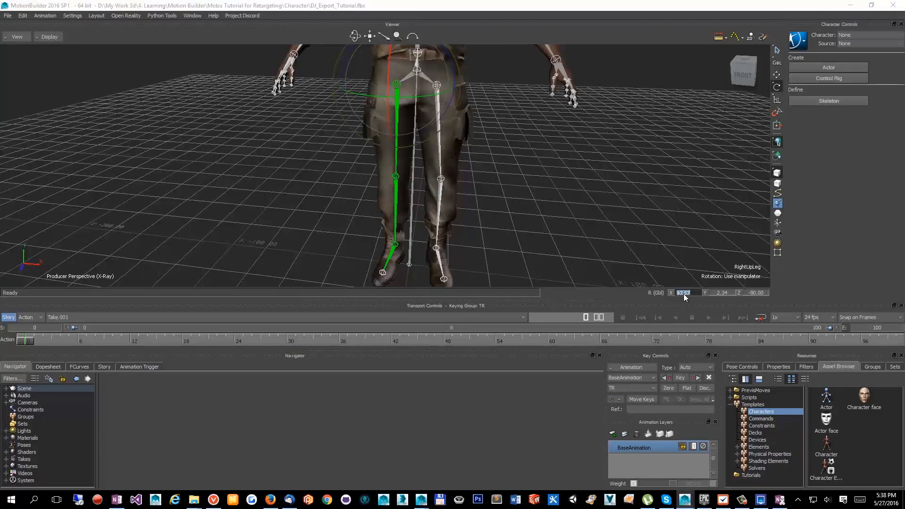
type("90")
key("Return")
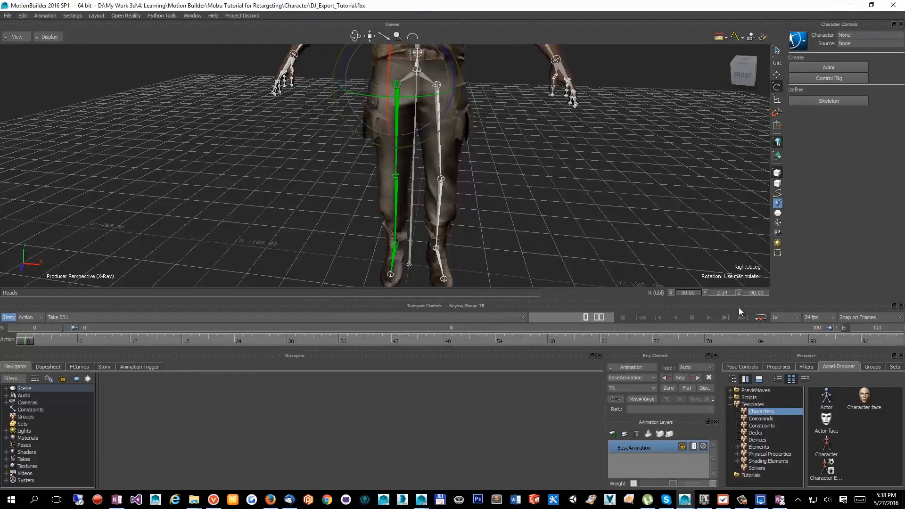
double_click(721, 293)
type("0")
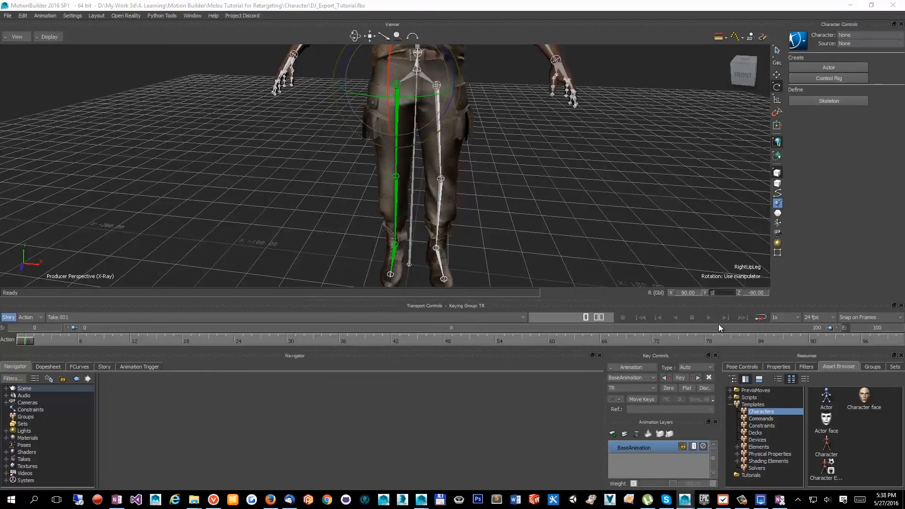
key("Return")
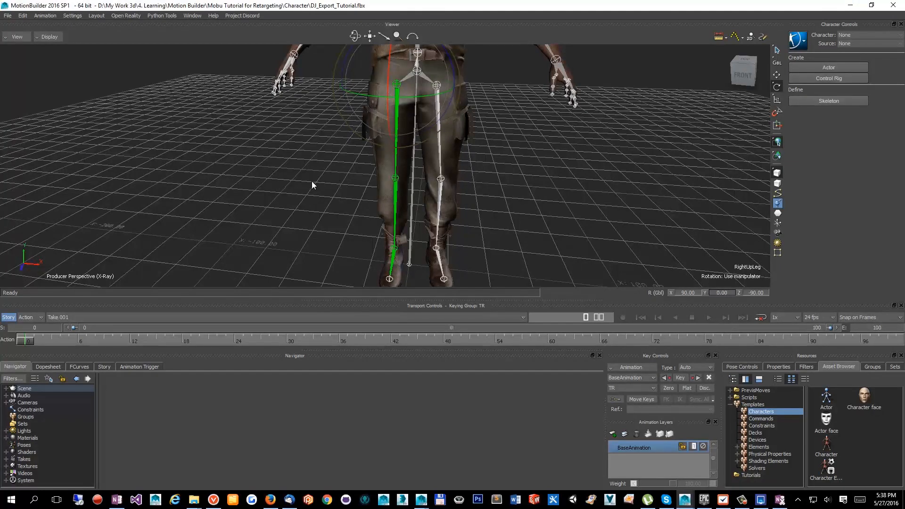
- Clear the selection and check the global rotation of the LeftFoot and LeftLeg joints
left_click_drag(311, 185, 487, 191, "ctrl+shift")
left_click(514, 194)
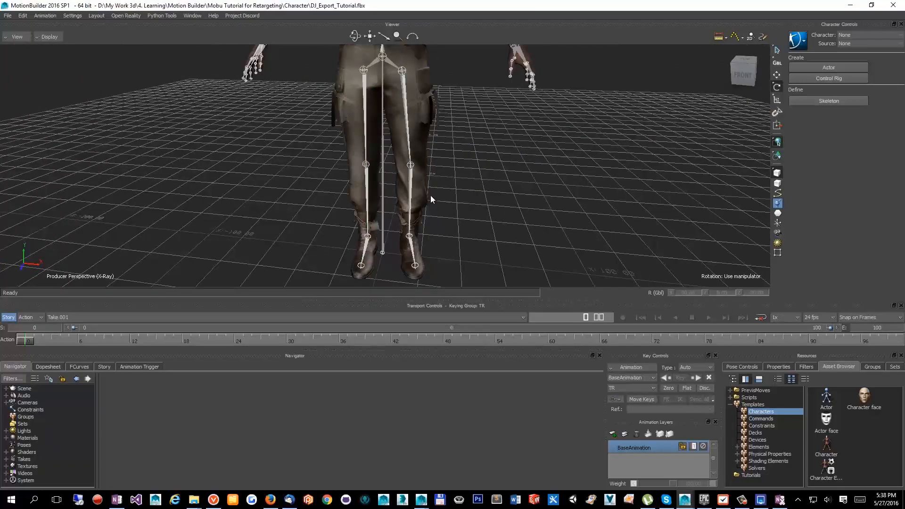
left_click_drag(430, 195, 439, 220, "alt")
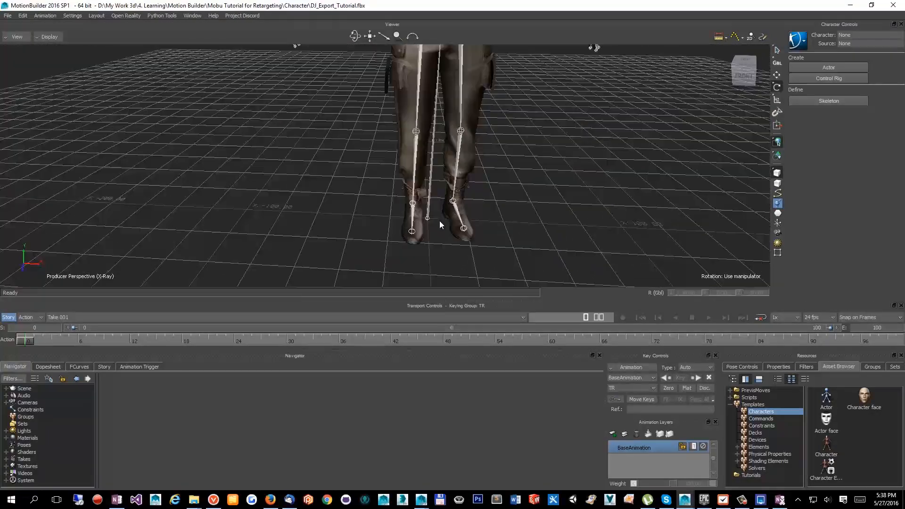
left_click(456, 211)
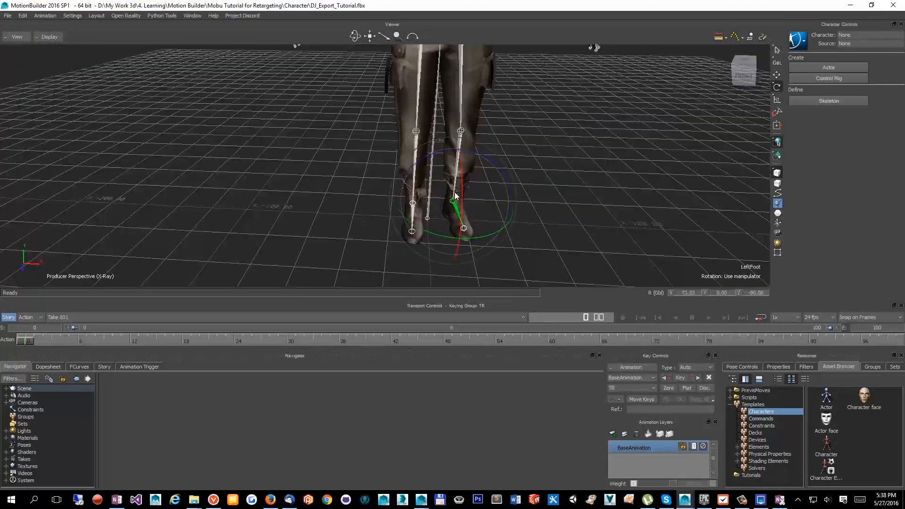
left_click(461, 143)
- Set the global rotation of the LeftUpLeg joint to X 90, Y 0 and Z -90
left_click(464, 100)
middle_click_drag(464, 97, 477, 188, "alt")
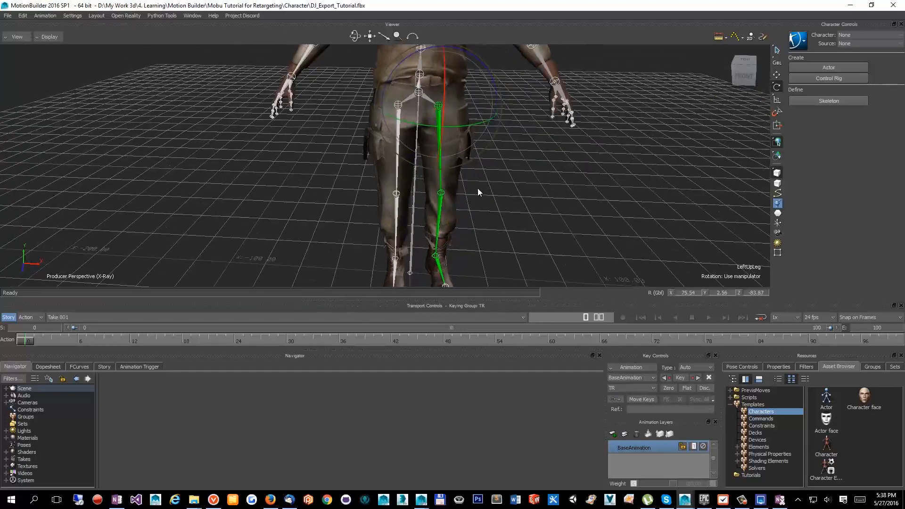
left_click_drag(477, 188, 462, 189, "alt")
double_click(755, 292)
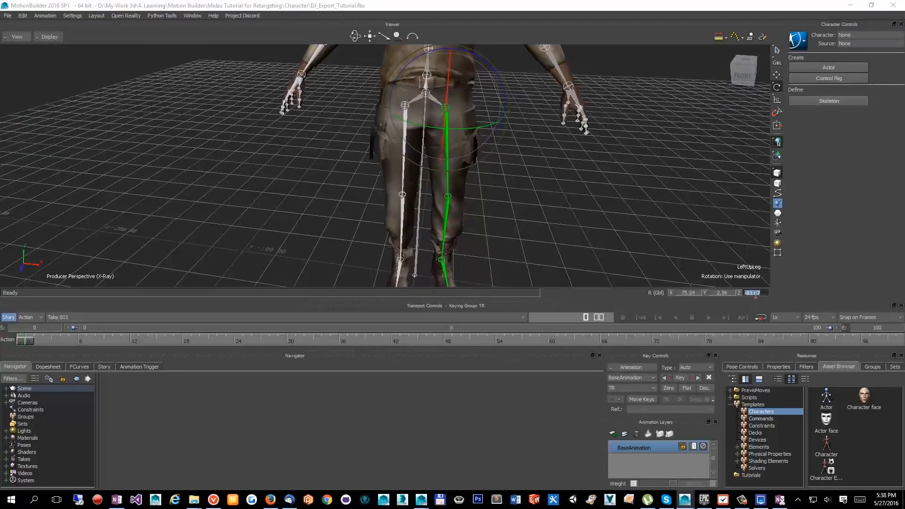
type("-90")
key("Return")
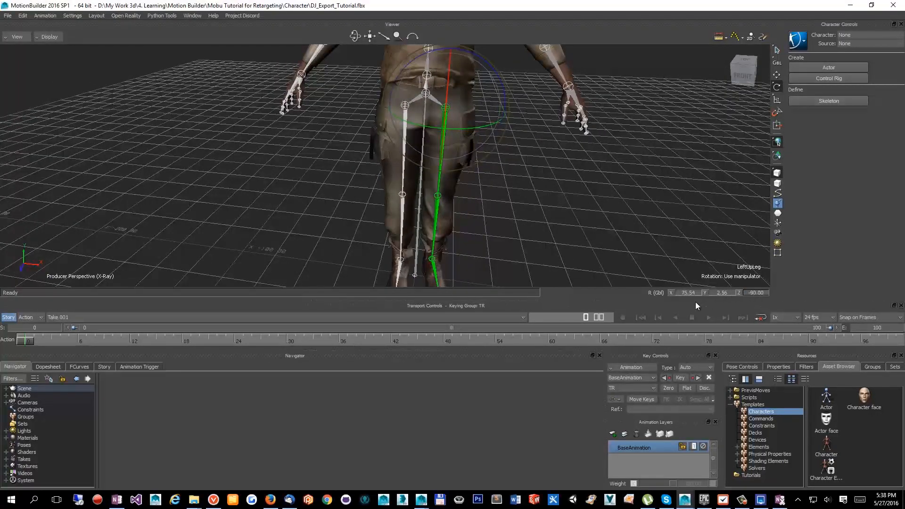
double_click(687, 293)
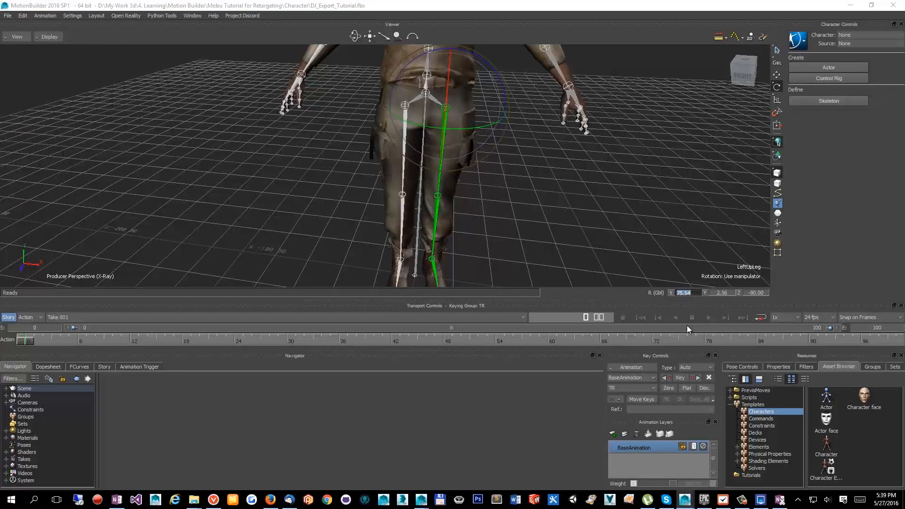
type("90")
key("Return")
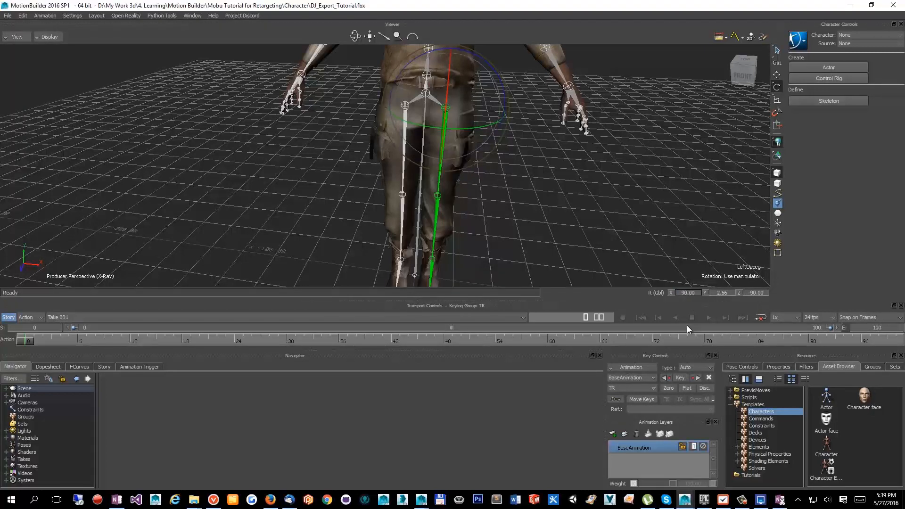
double_click(720, 292)
type("0")
key("Return")
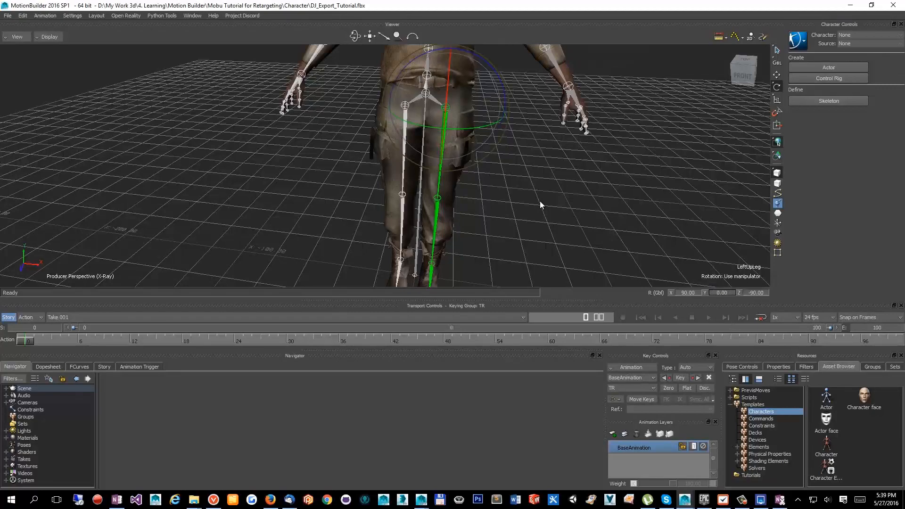
- Examine both legs from the side, and check the global rotation of LeftHand, LeftForeArmRoll and LeftForeArm
left_click(561, 230)
right_click_drag(561, 230, 499, 231, "alt")
left_click_drag(499, 231, 387, 235, "alt")
middle_click_drag(387, 234, 414, 148, "alt")
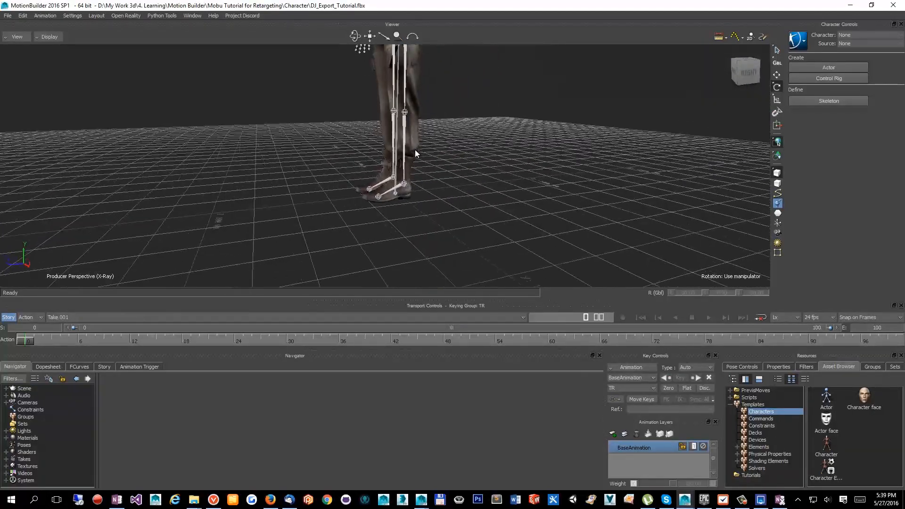
left_click_drag(415, 149, 414, 139, "alt")
middle_click_drag(414, 138, 417, 223, "alt")
left_click_drag(417, 224, 508, 222, "alt")
left_click(505, 219)
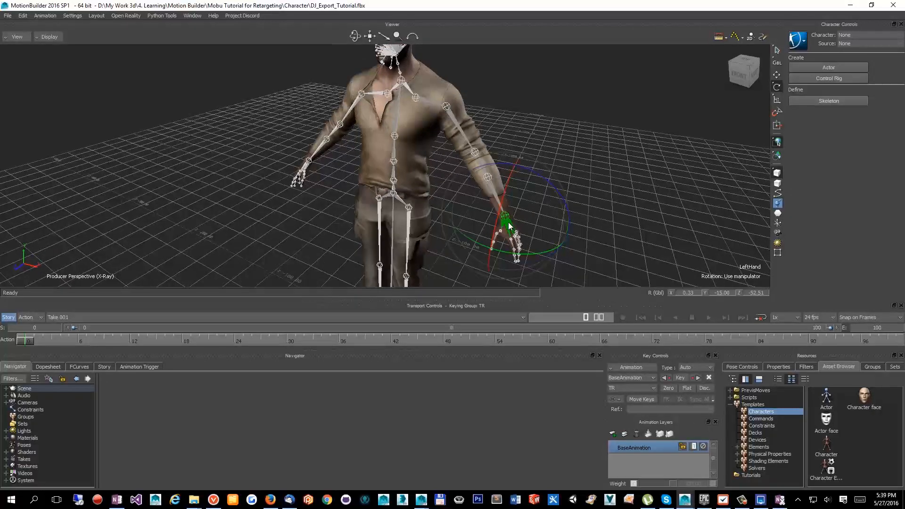
left_click(488, 179)
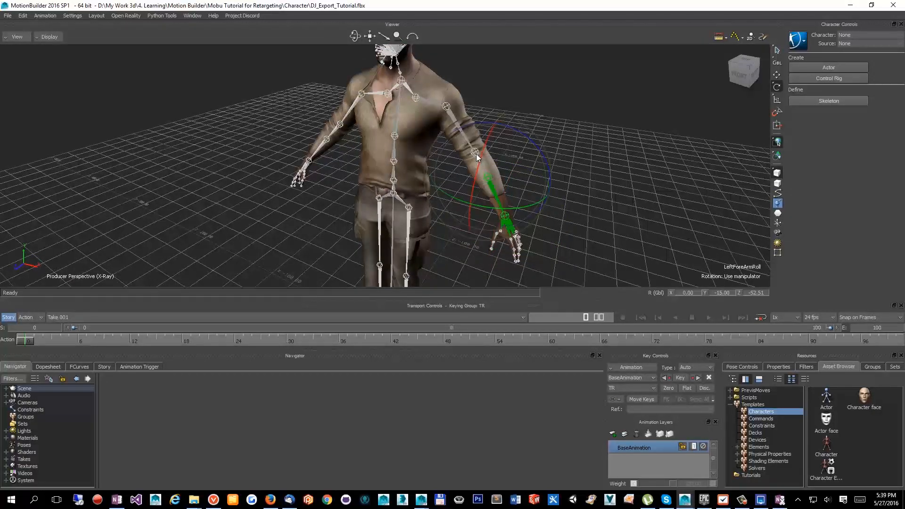
left_click(475, 151)
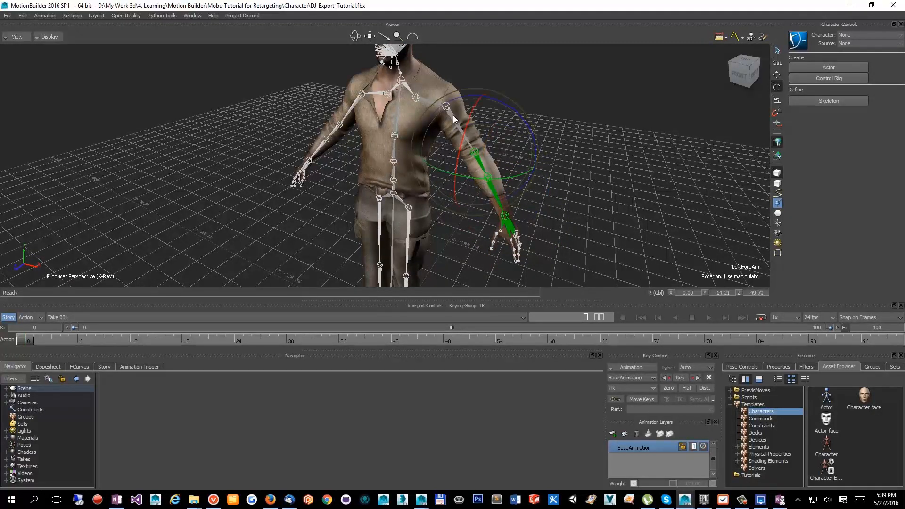
- Set the global rotation of the LeftArm joint to 0 on the X, Y and Z axes
left_click(447, 107)
left_click_drag(454, 144, 485, 164, "alt")
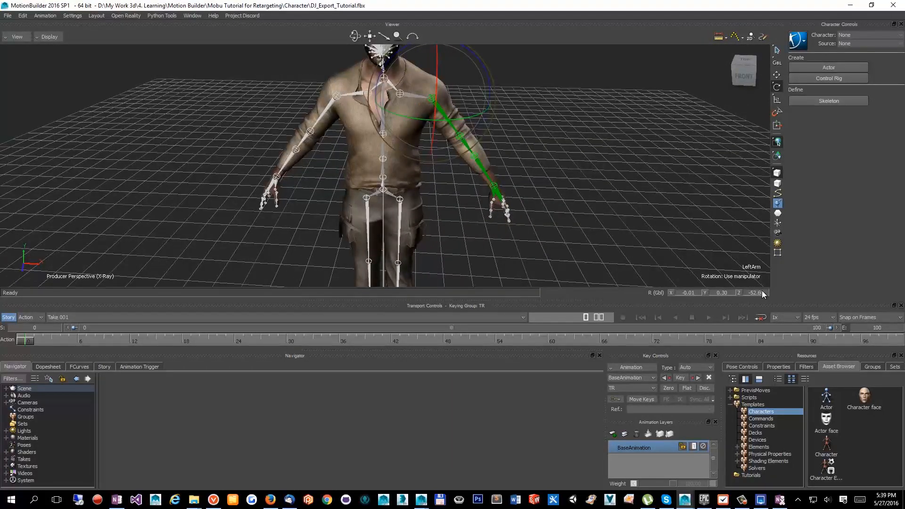
double_click(761, 291)
type("0")
key("Return")
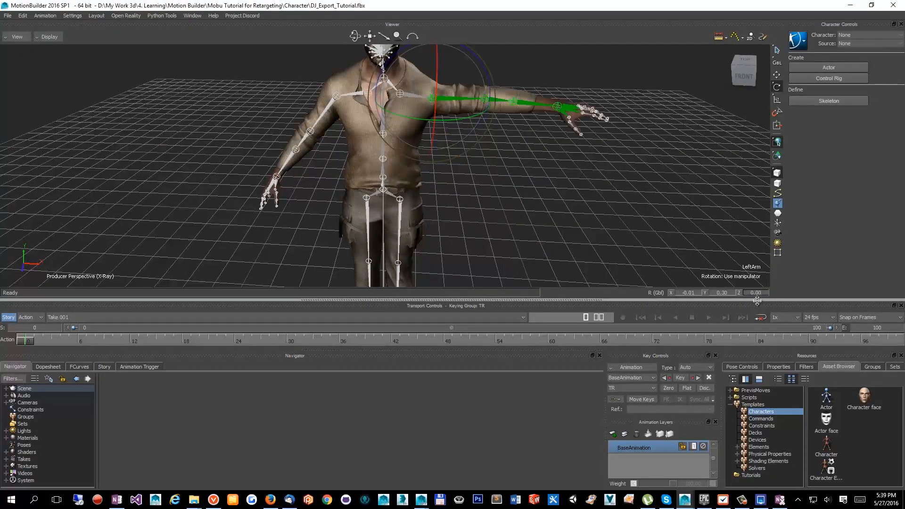
double_click(687, 292)
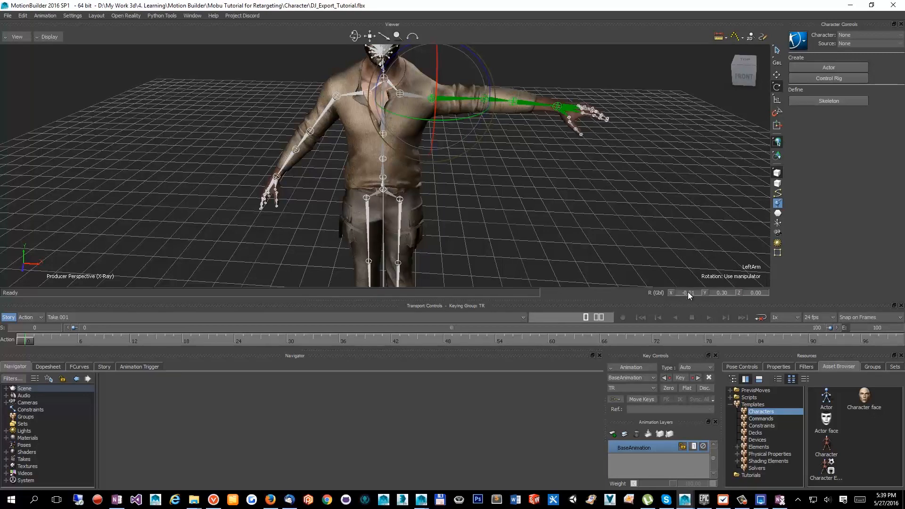
type("0")
key("Return")
double_click(721, 292)
type("0")
key("Return")
- Raise the LeftShoulder joint from the back view and set its global Z rotation to 16
left_click_drag(623, 204, 239, 215)
left_click(238, 212)
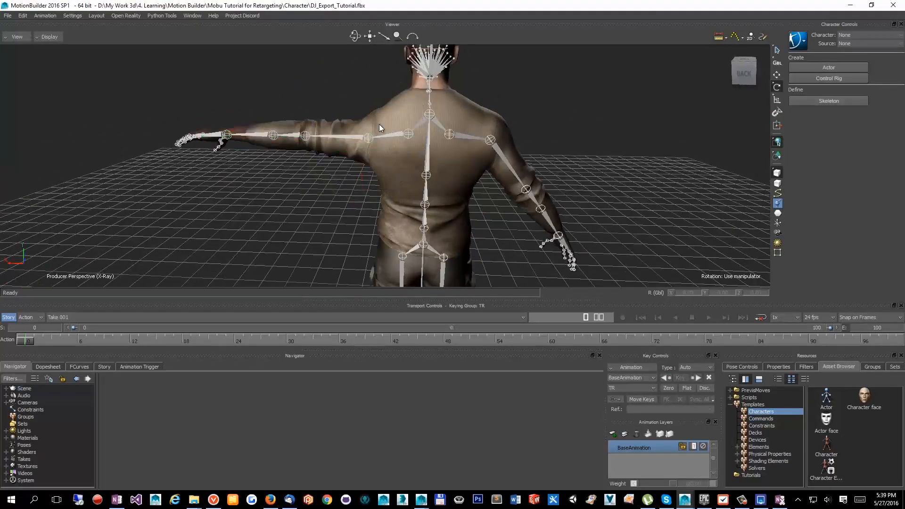
left_click(396, 136)
left_click_drag(391, 80, 400, 77)
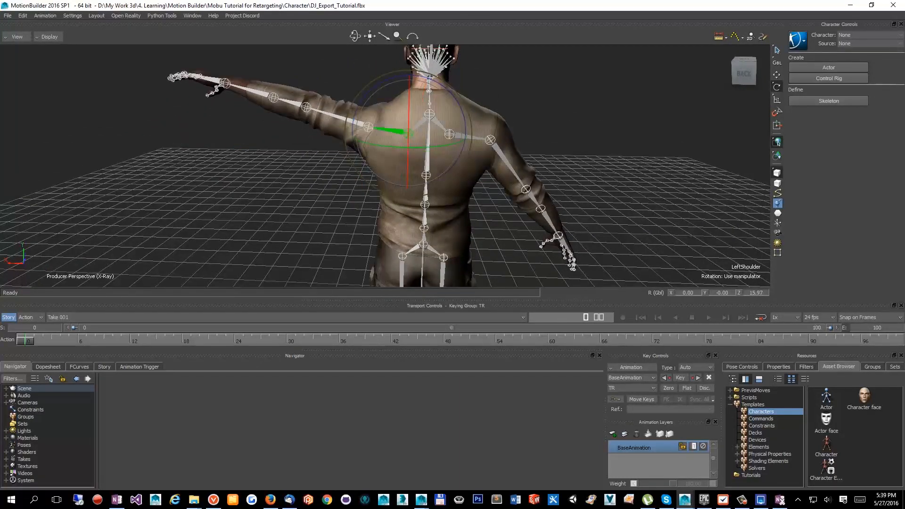
double_click(762, 293)
type("1")
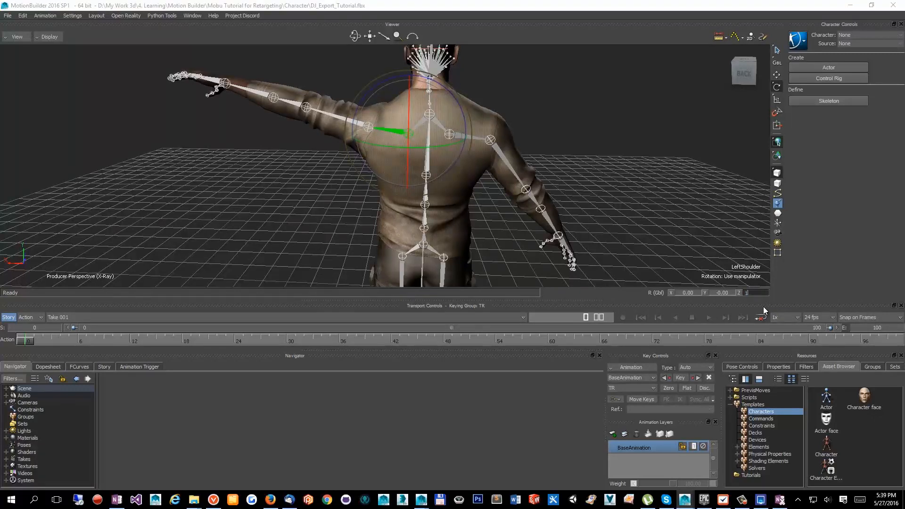
type("6")
key("Return")
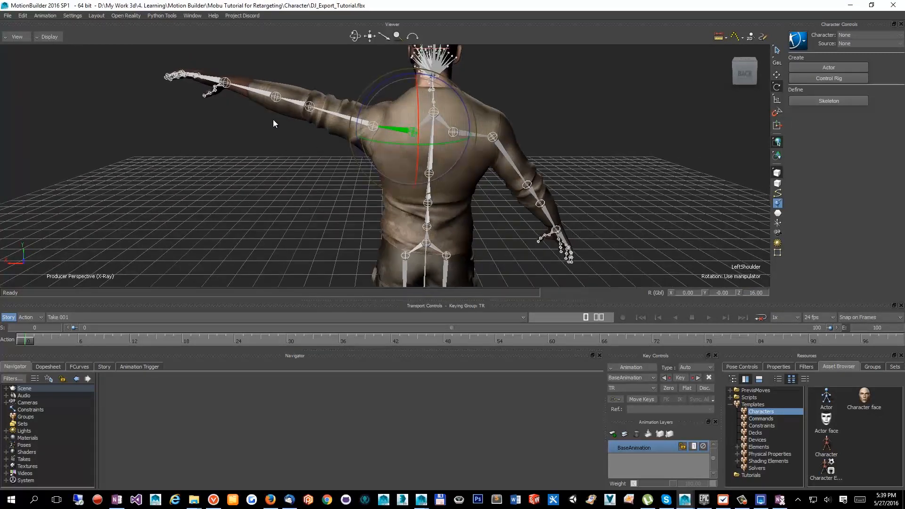
- Set the global Z rotation of the left arm chain, from LeftHand up to LeftArm, to 0
left_click(215, 84)
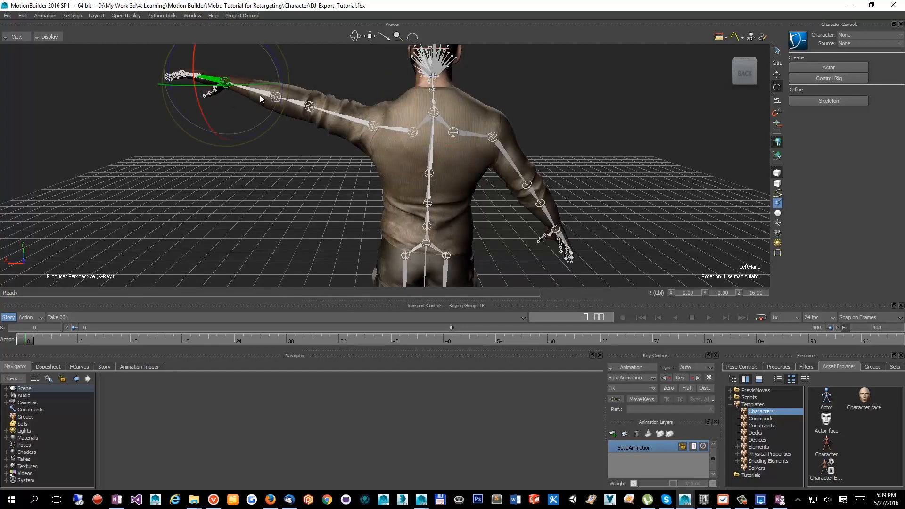
left_click(308, 105)
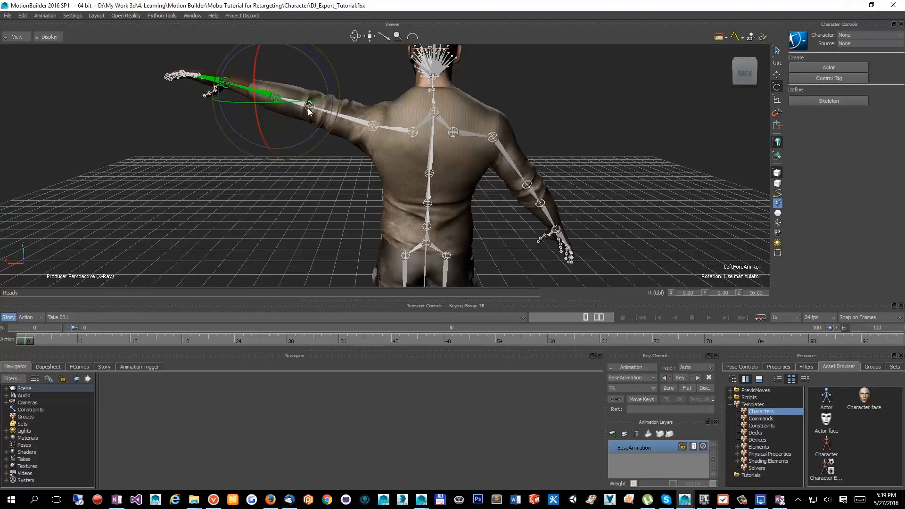
left_click(352, 121)
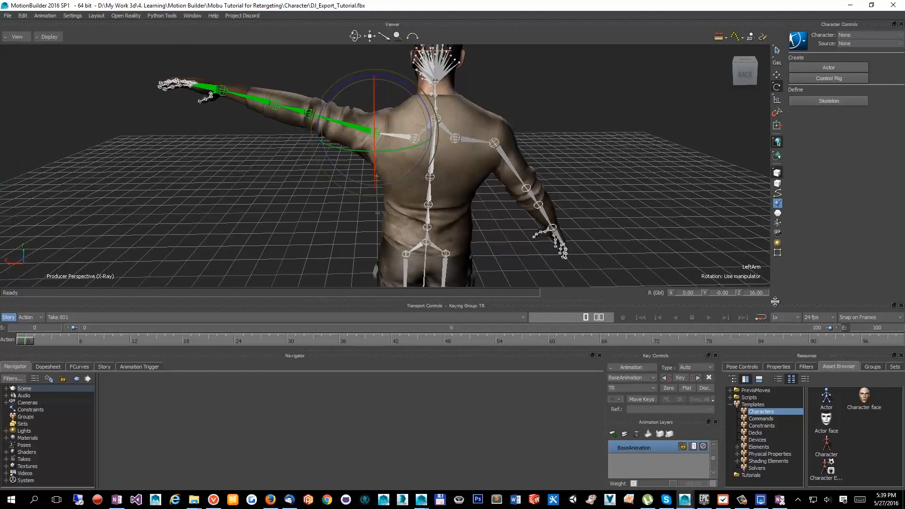
left_click(763, 293)
type("0")
key("Return")
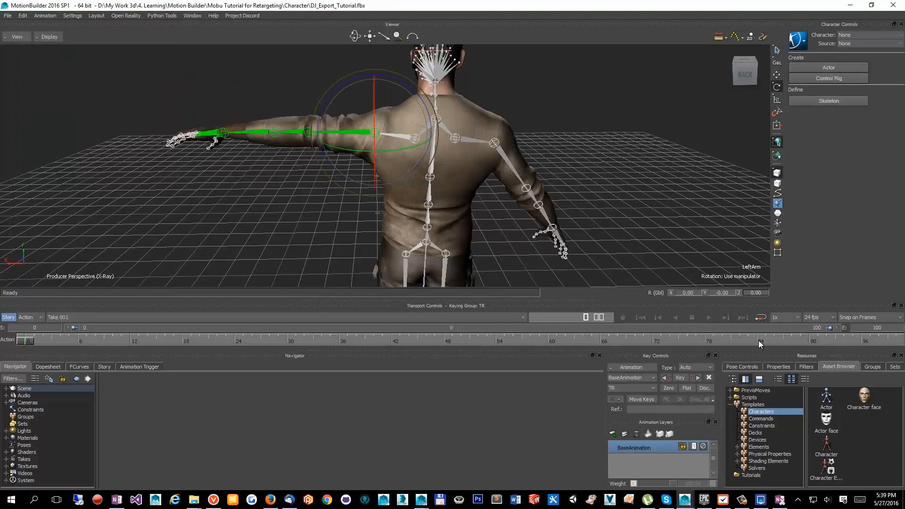
- Select the right arm chain from the hand up to RightArm and raise it outward about the Z axis
scroll(595, 197, "up", 3)
scroll(571, 155, "up", 5)
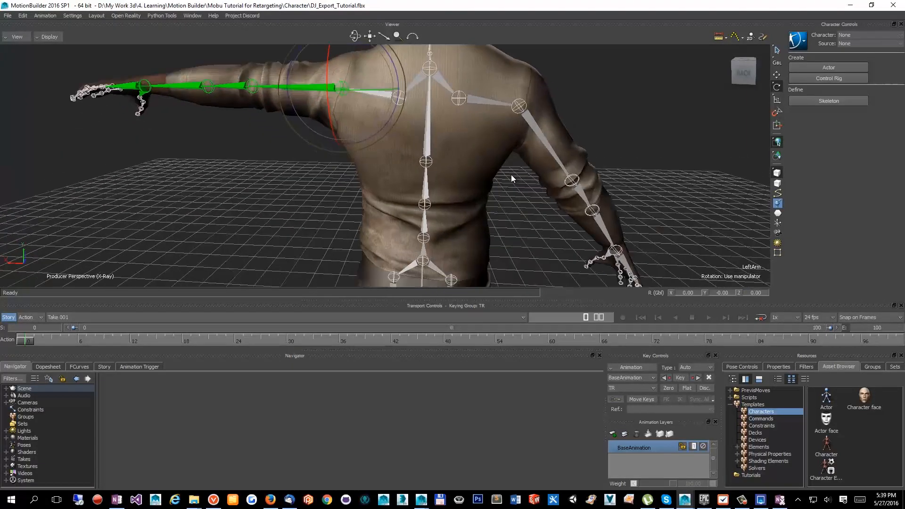
left_click_drag(530, 180, 491, 187, "alt")
left_click(495, 248)
left_click_drag(494, 248, 527, 239, "alt")
left_click(494, 154, "shift")
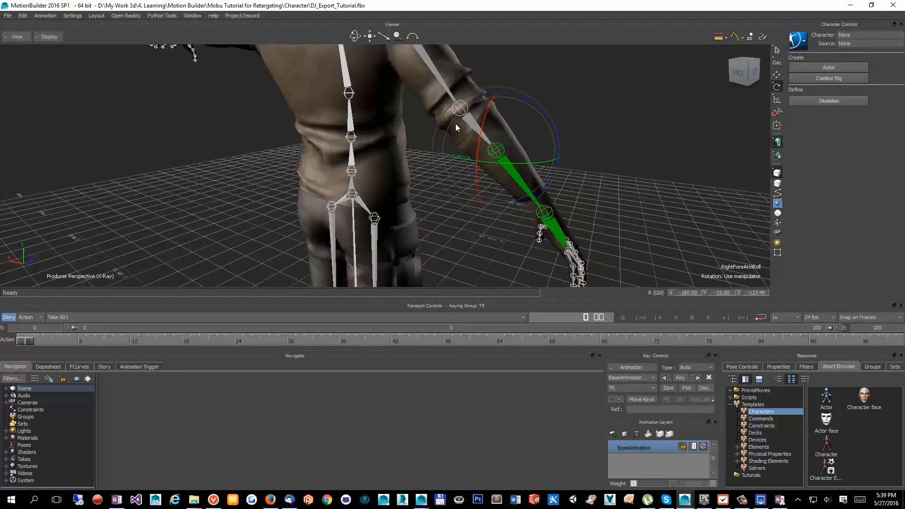
middle_click_drag(444, 137, 465, 180, "alt")
left_click(489, 164, "shift")
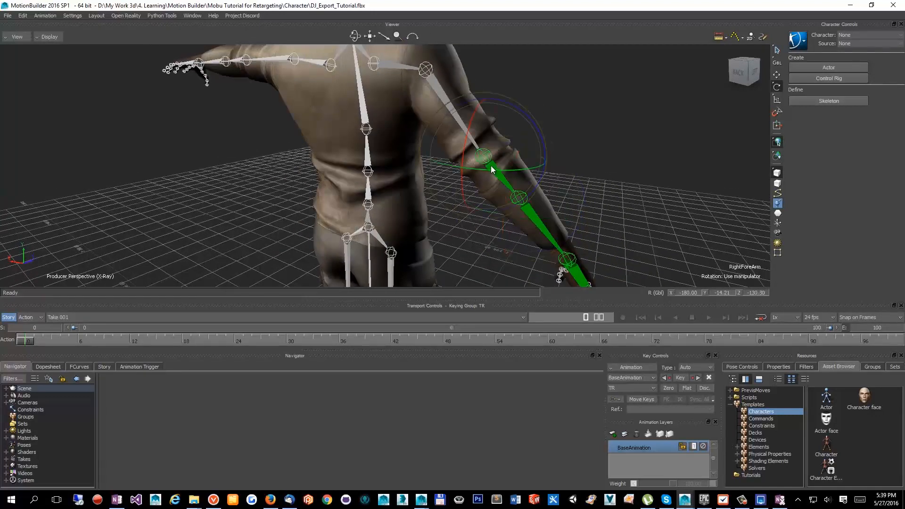
left_click(431, 78, "shift")
right_click_drag(401, 126, 419, 166, "alt")
left_click_drag(420, 167, 473, 222, "alt")
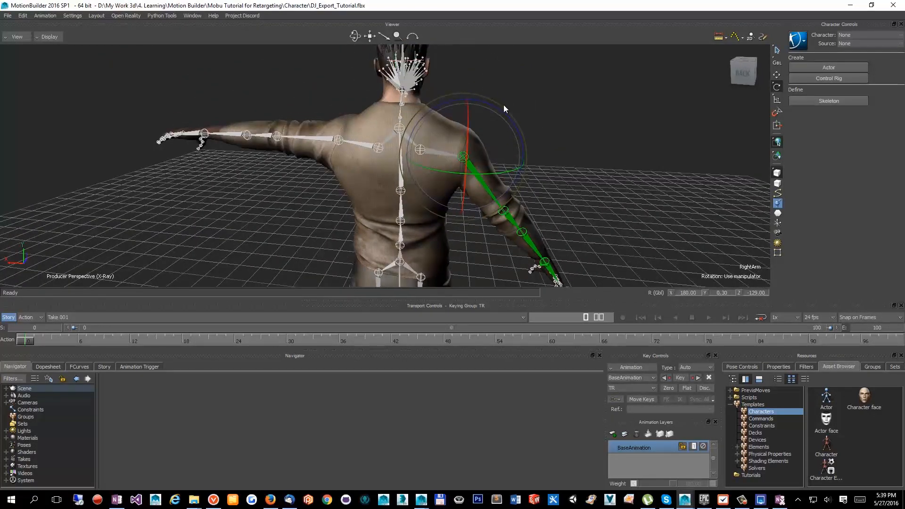
left_click_drag(501, 109, 491, 90)
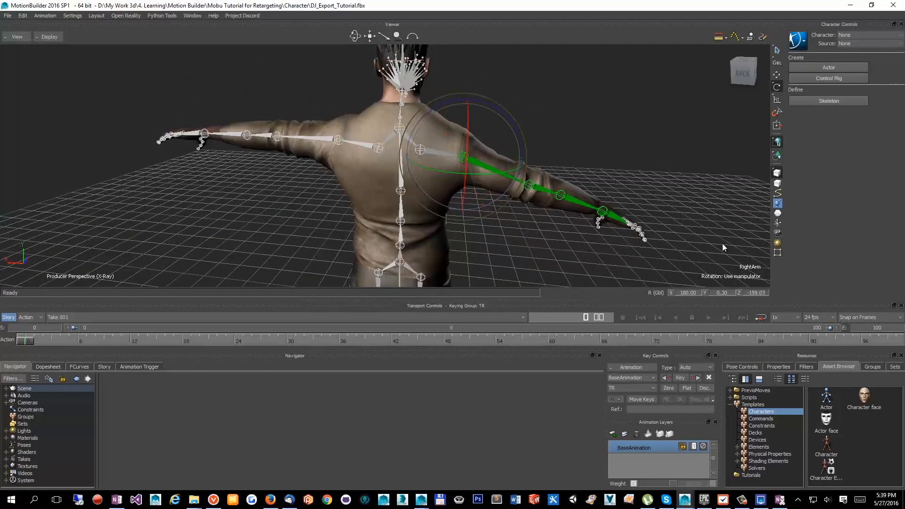
- Set the global rotation of the selected right arm joints to Z -180 and Y 0
double_click(754, 292)
type("-180")
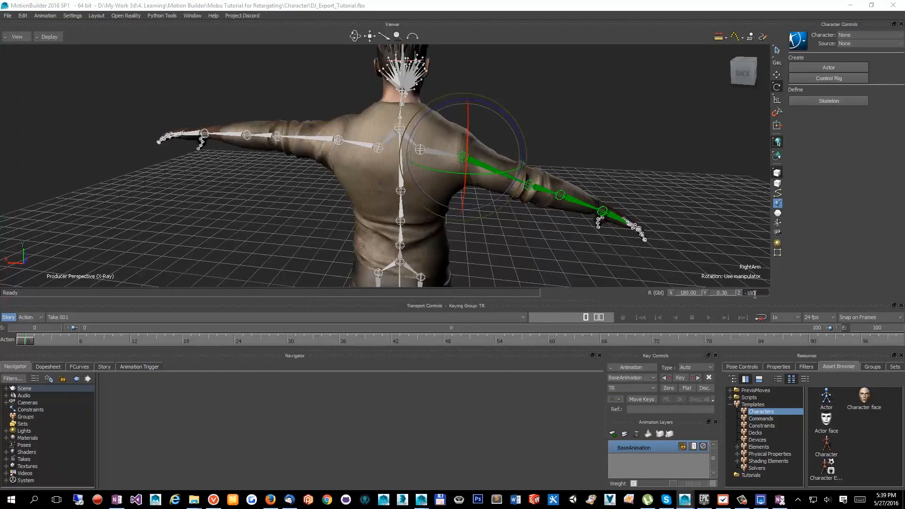
key("Return")
double_click(716, 292)
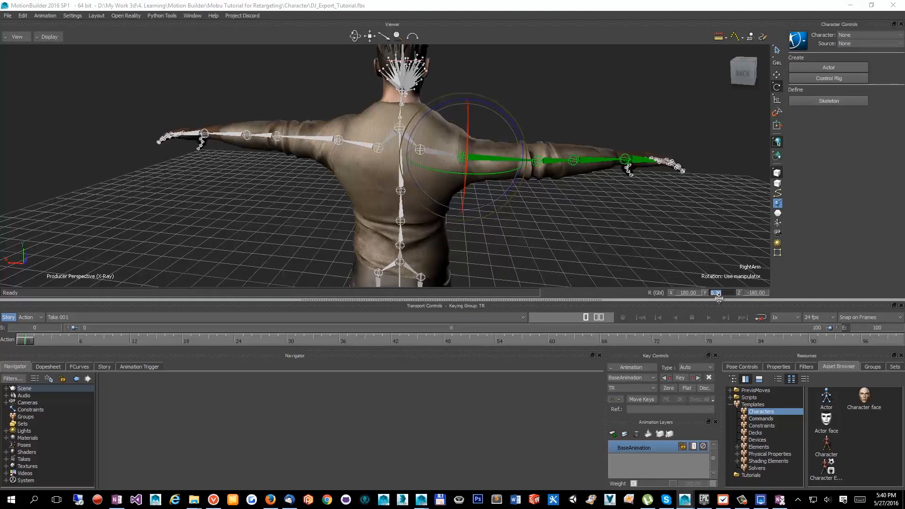
type("0")
key("Return")
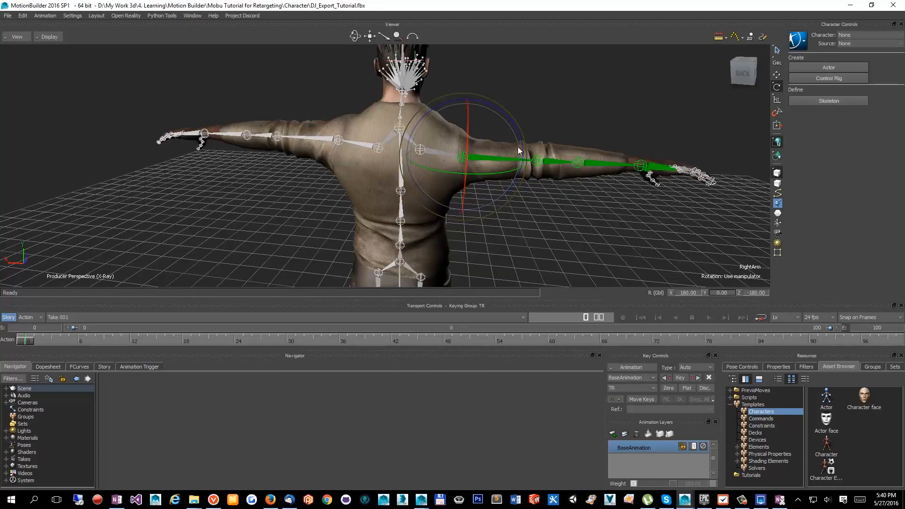
- Raise the RightShoulder joint from the back view and set its global Z rotation to 164
left_click_drag(358, 142, 460, 144, "ctrl+shift")
left_click_drag(351, 213, 549, 191, "ctrl+shift")
left_click_drag(493, 197, 461, 216, "ctrl+shift")
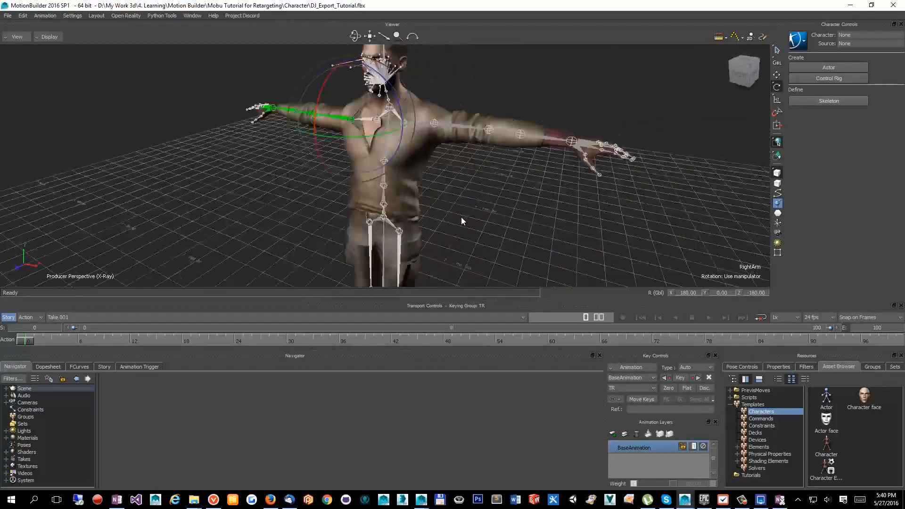
left_click_drag(441, 181, 460, 193, "ctrl+shift")
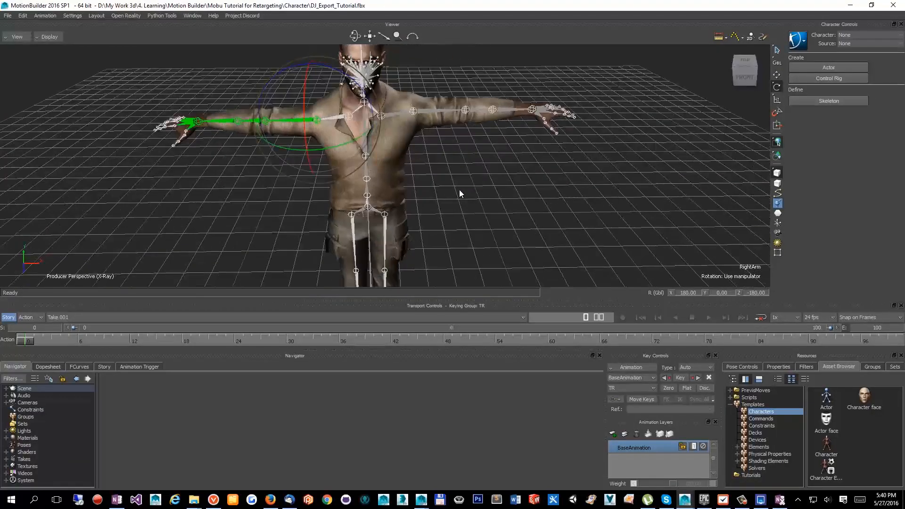
left_click_drag(176, 185, 374, 196, "ctrl+shift")
left_click(246, 205)
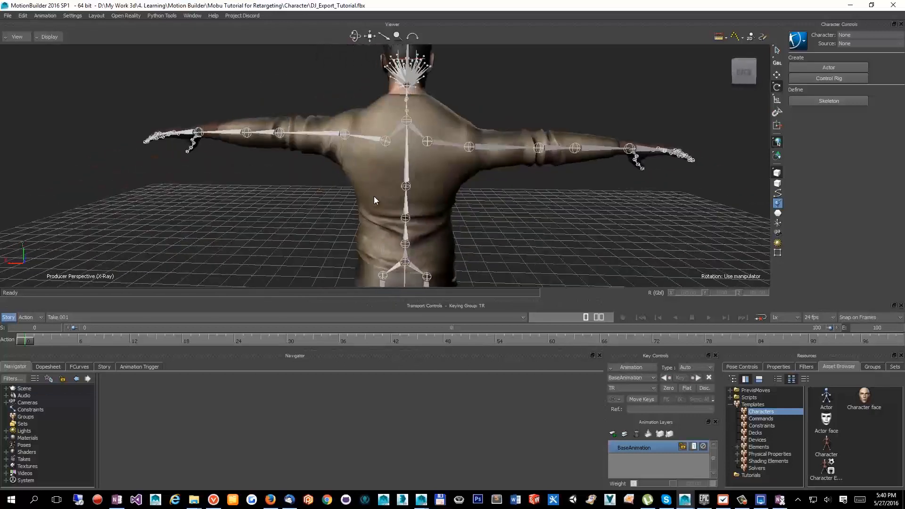
left_click(434, 143)
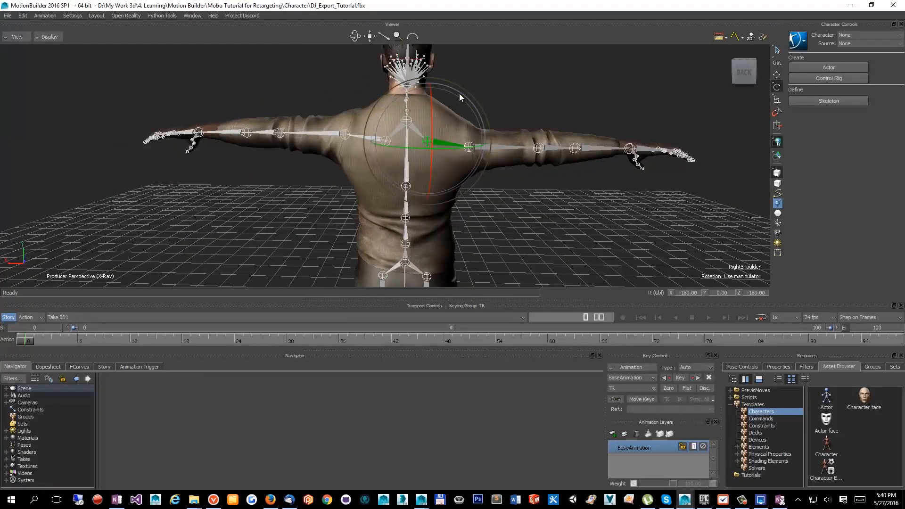
left_click_drag(459, 93, 453, 88)
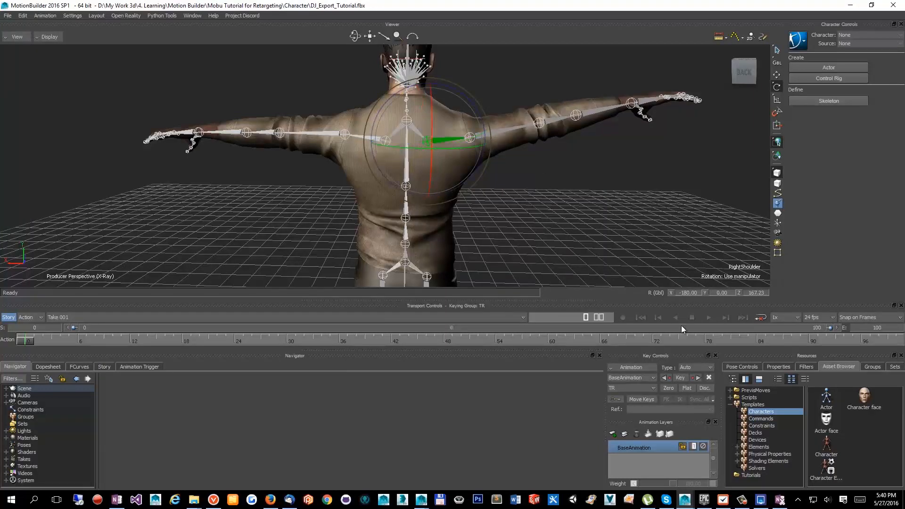
left_click(760, 293)
type("16")
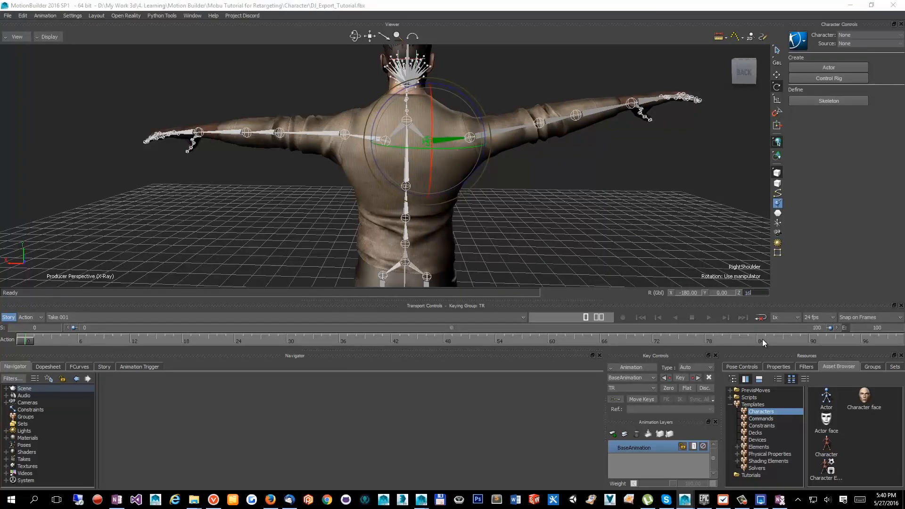
type("4")
key("Return")
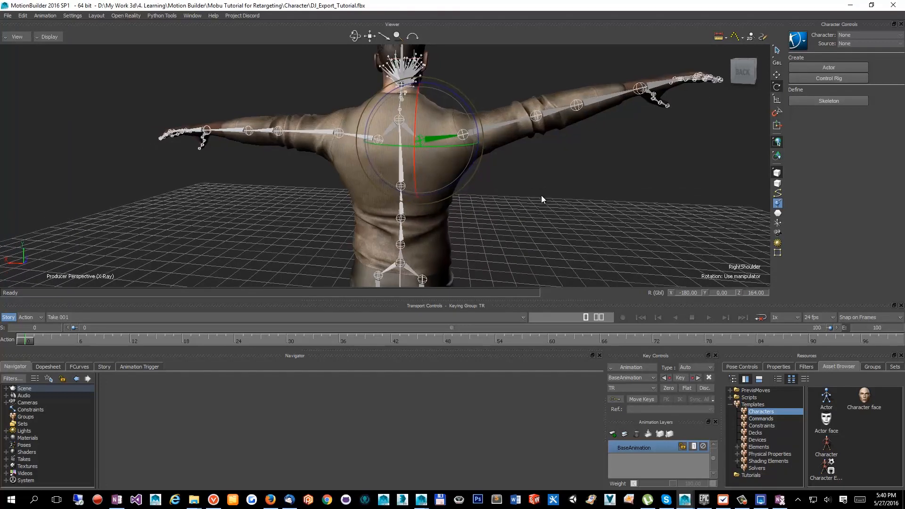
- Set the global Z rotation of the right arm chain, from RightHand up to RightArm, to 180
left_click(488, 129)
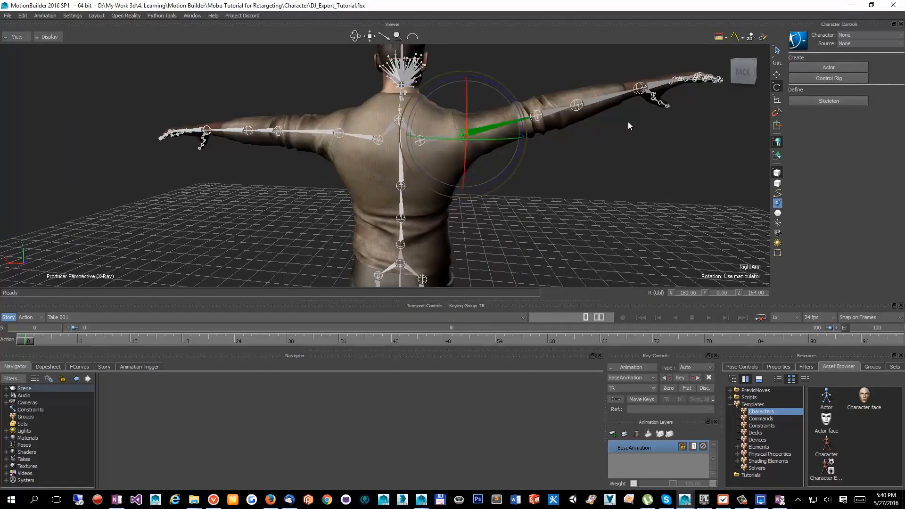
left_click(658, 87)
left_click(595, 99)
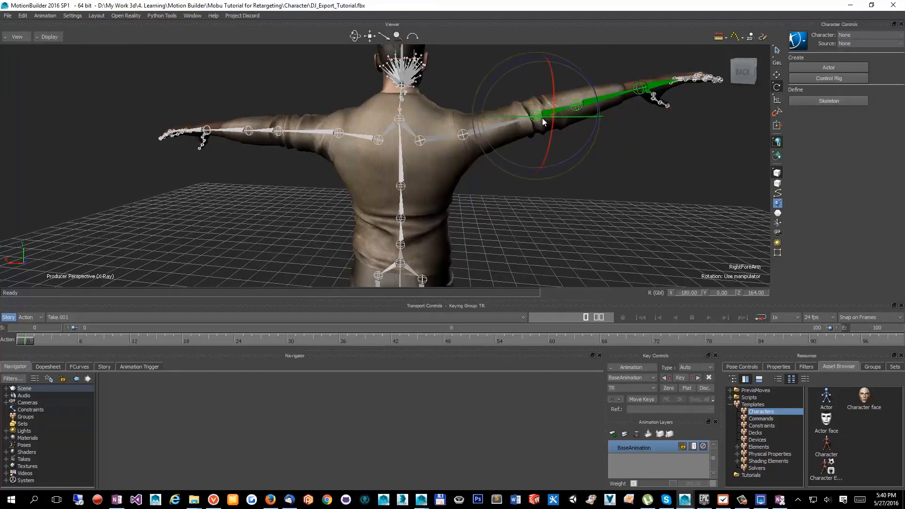
left_click(489, 128)
left_click(755, 293)
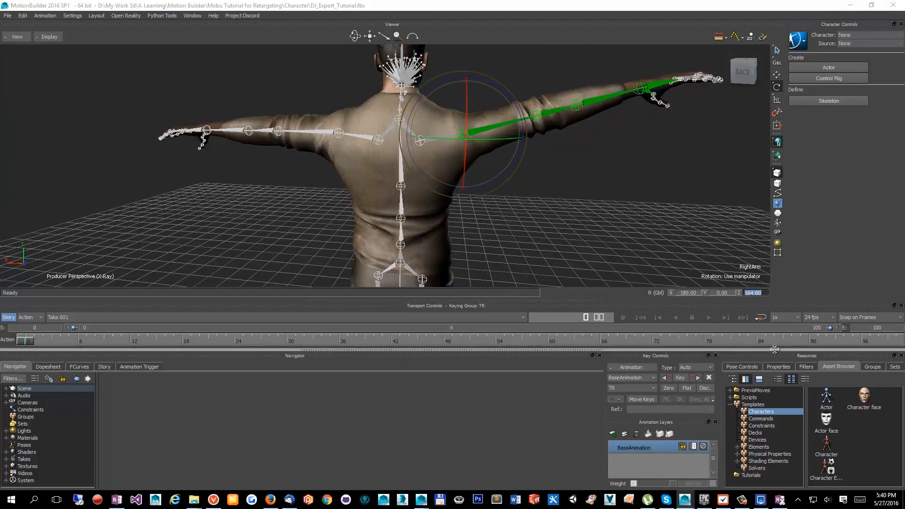
type("180")
key("Return")
- Set the global Z rotation of RightHandPinky3, RightHandPinky2 and RightHandPinky1 to -180, and open their X rotation for editing
left_click_drag(601, 183, 421, 211, "ctrl")
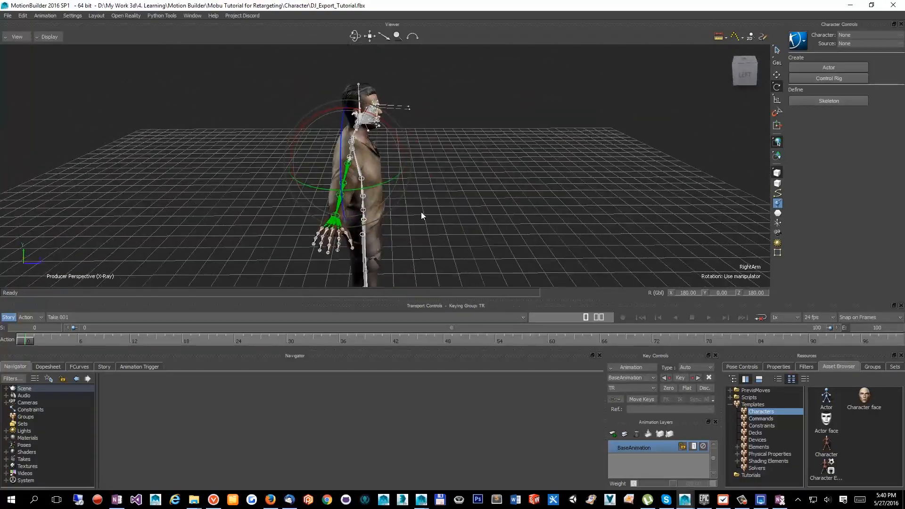
left_click(369, 231)
left_click_drag(369, 231, 479, 239, "ctrl+shift")
scroll(337, 218, "up", 3)
scroll(444, 233, "up", 3)
left_click(487, 225)
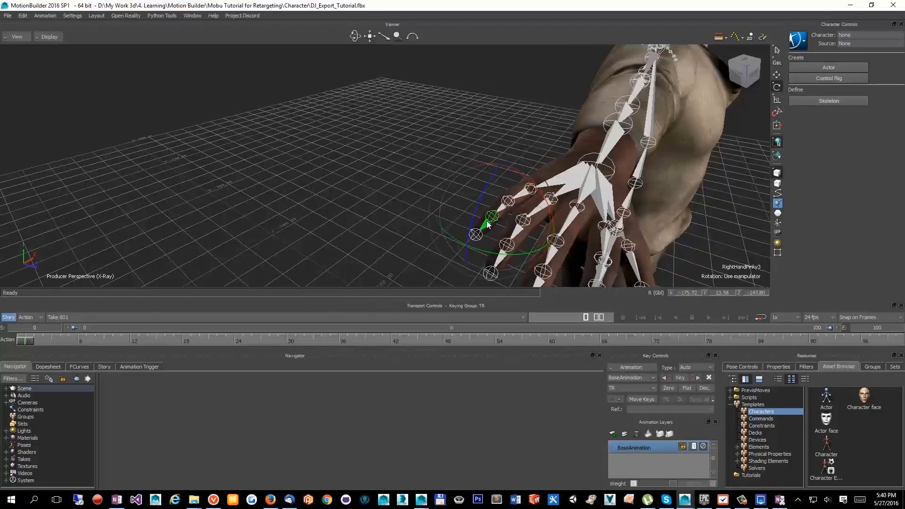
left_click(505, 203, "shift")
left_click(524, 191, "shift")
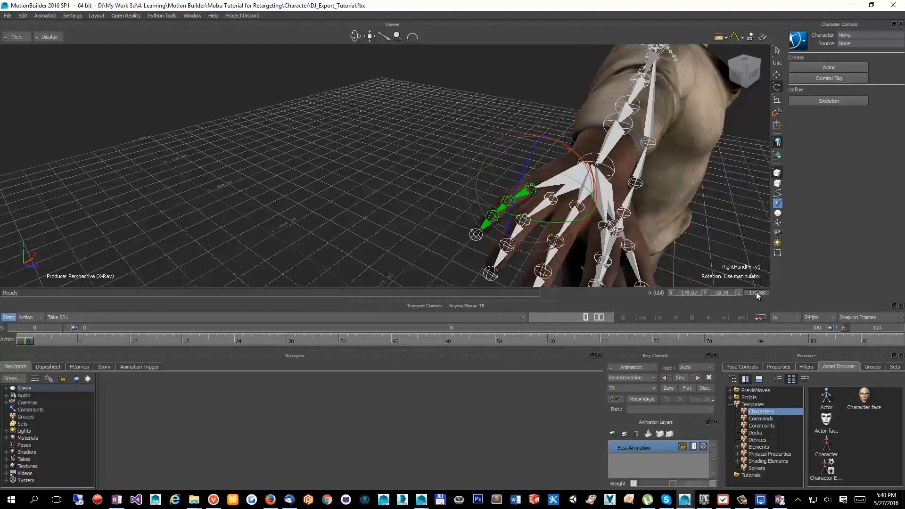
double_click(756, 292)
key("Return")
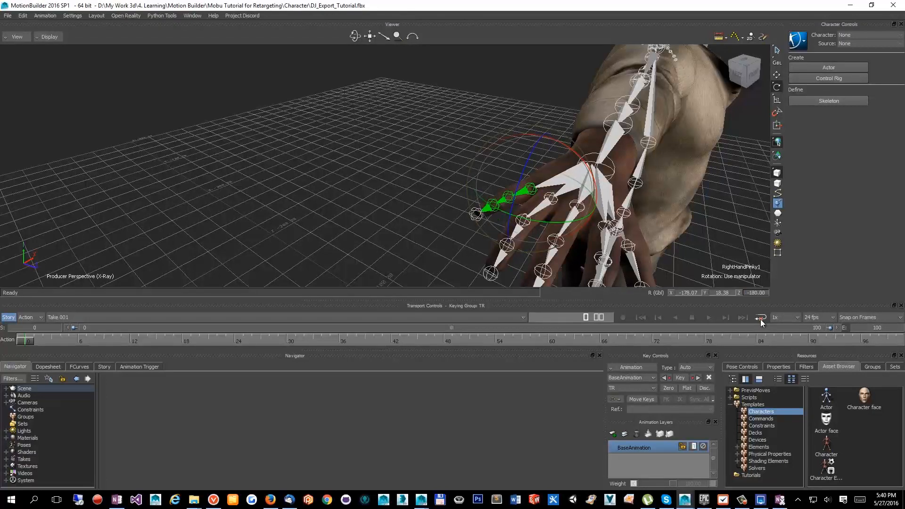
double_click(690, 293)
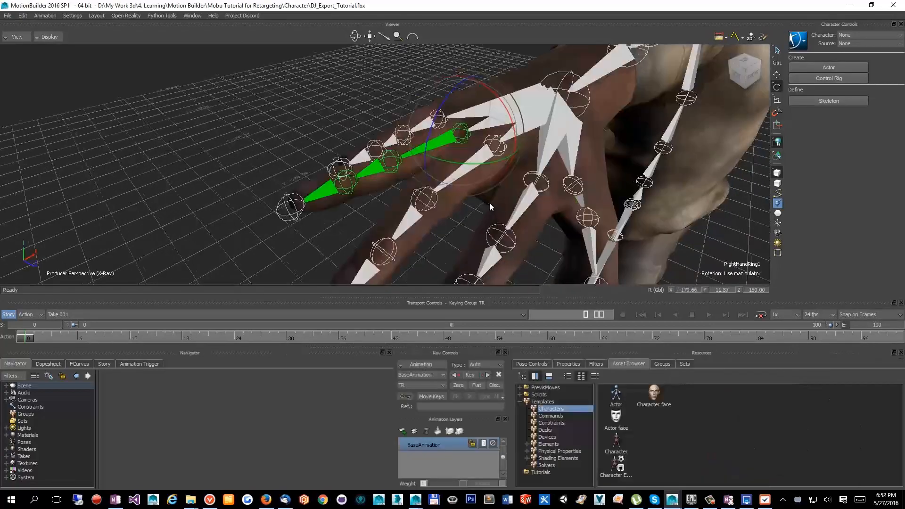
- Set the global rotation of the selected right ring finger joints to X -180 and Y 0
left_click_drag(530, 218, 739, 290, "ctrl+shift")
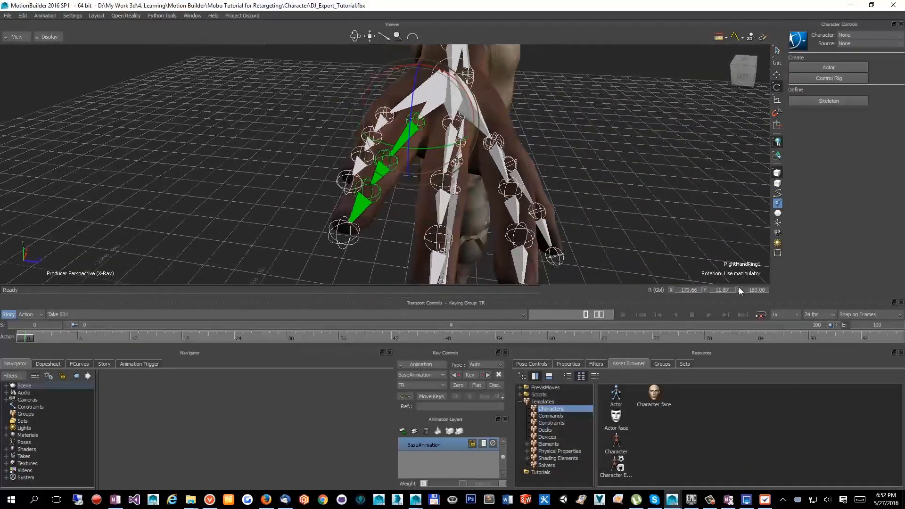
double_click(690, 290)
type("-180")
key("Return")
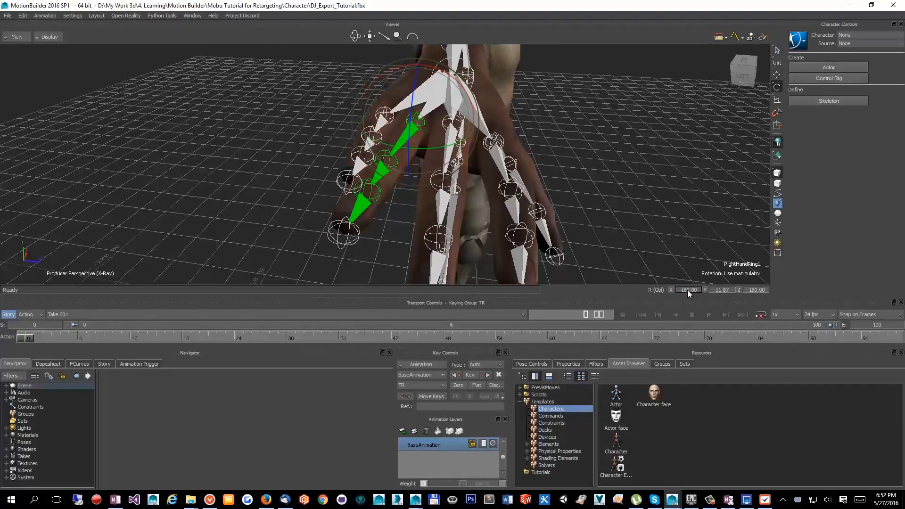
double_click(721, 289)
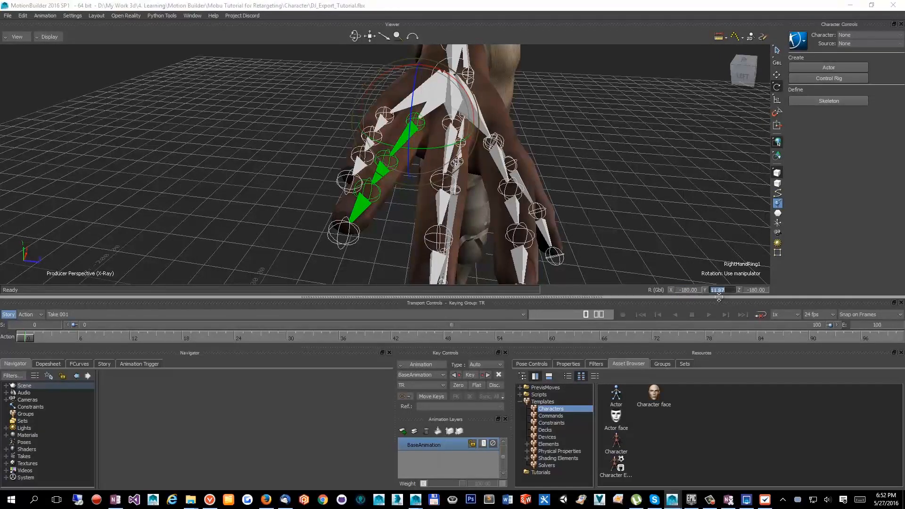
type("0")
key("Return")
- Set the global rotation of the right middle finger joints, up to RightHandMiddle1, to Z -180 and X 180
left_click_drag(701, 275, 410, 190)
left_click(410, 190)
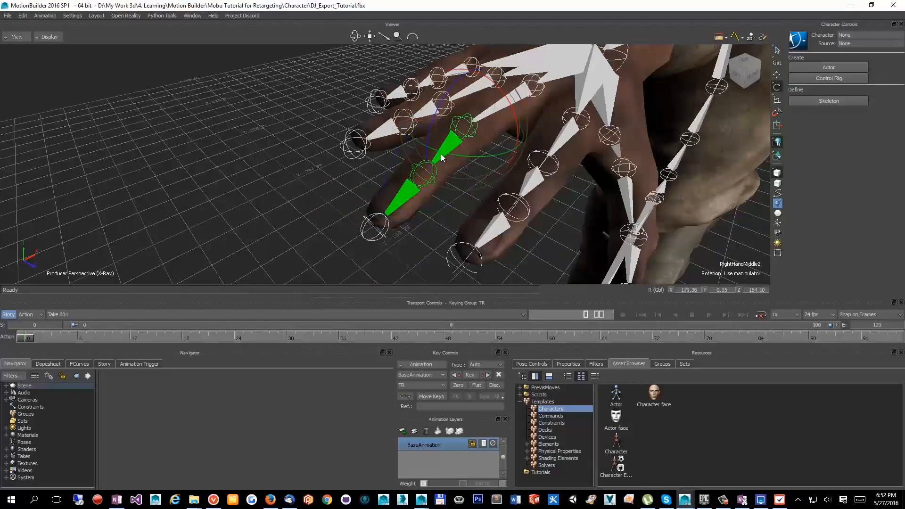
left_click(504, 115)
double_click(754, 290)
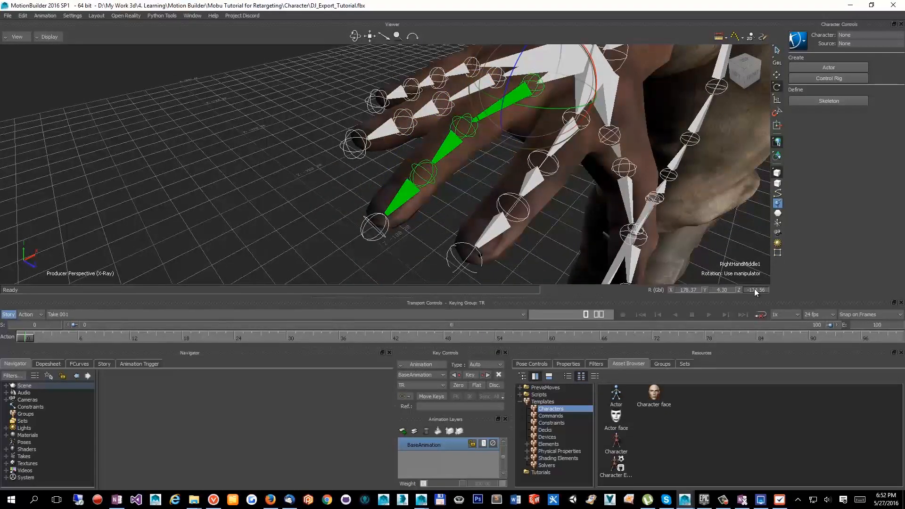
type("-180")
key("Return")
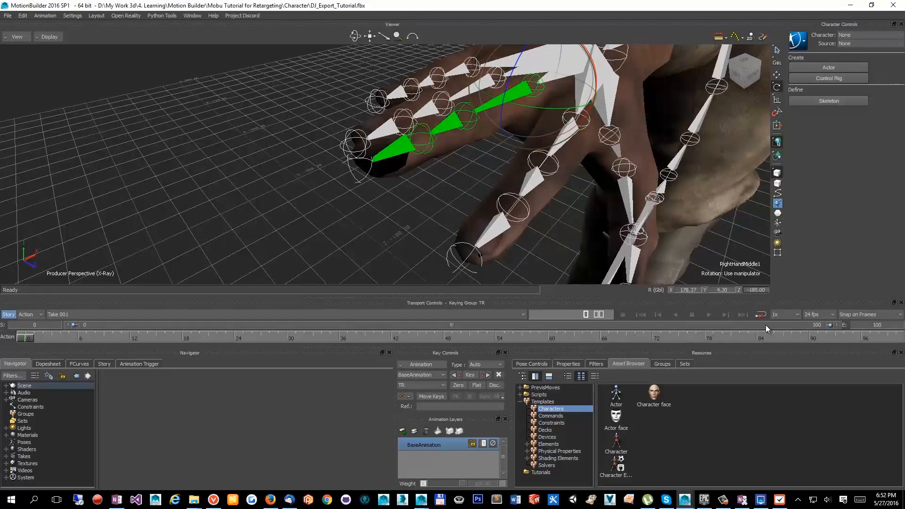
double_click(687, 290)
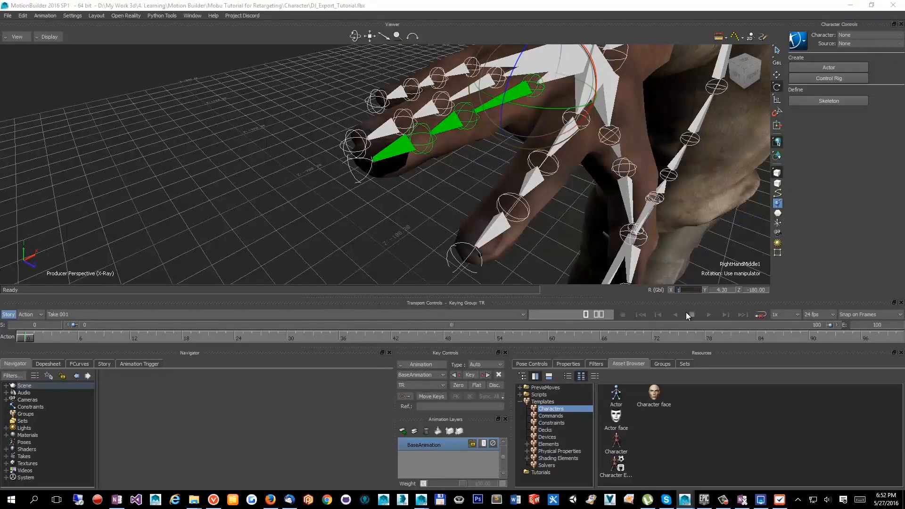
type("180")
key("Return")
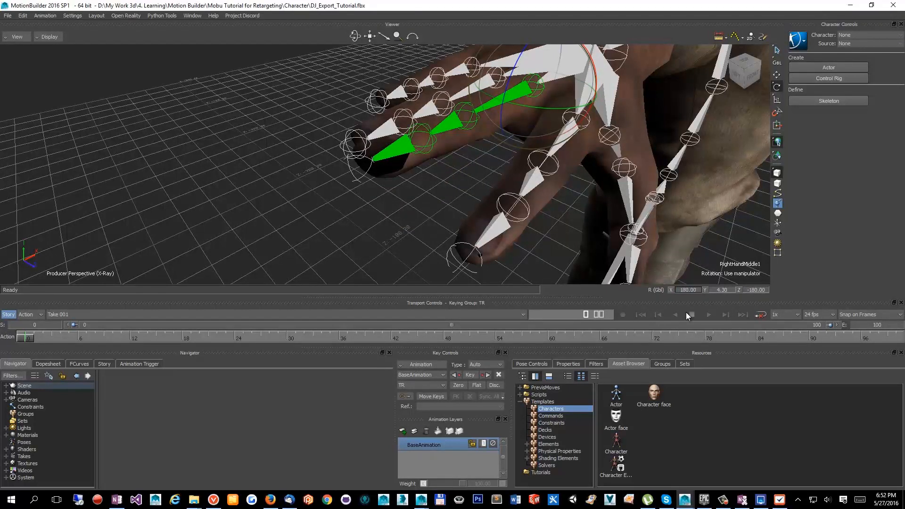
- Set the global Y rotation of the selected right middle finger joints to 0
double_click(717, 289)
type("0")
key("Return")
- Set the global Z rotation of RightHandIndex3, RightHandIndex2 and RightHandIndex1 together to -180
left_click_drag(669, 278, 484, 213, "ctrl+shift")
left_click(453, 206)
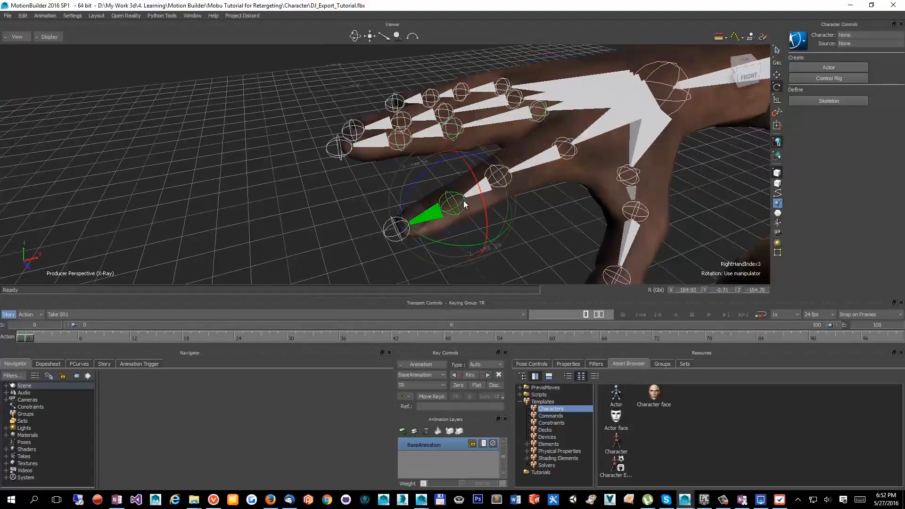
left_click(498, 176)
left_click(558, 156)
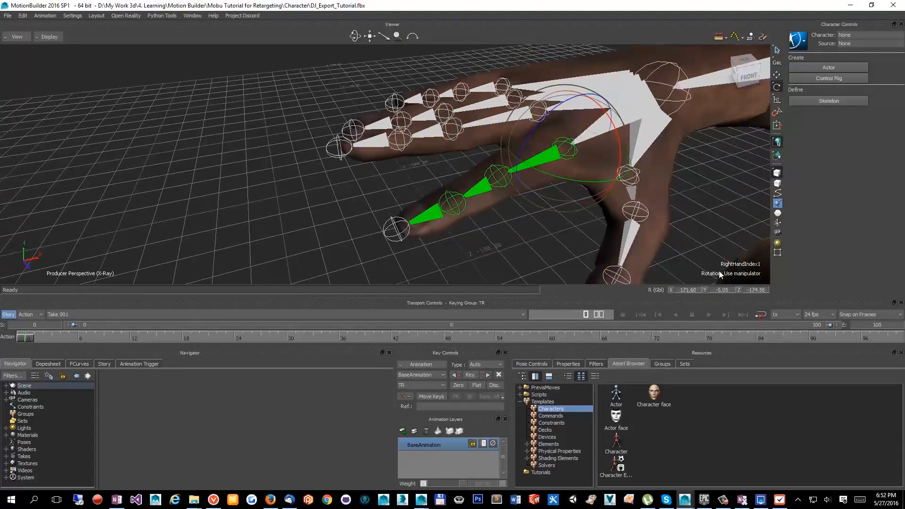
double_click(754, 290)
type("-180")
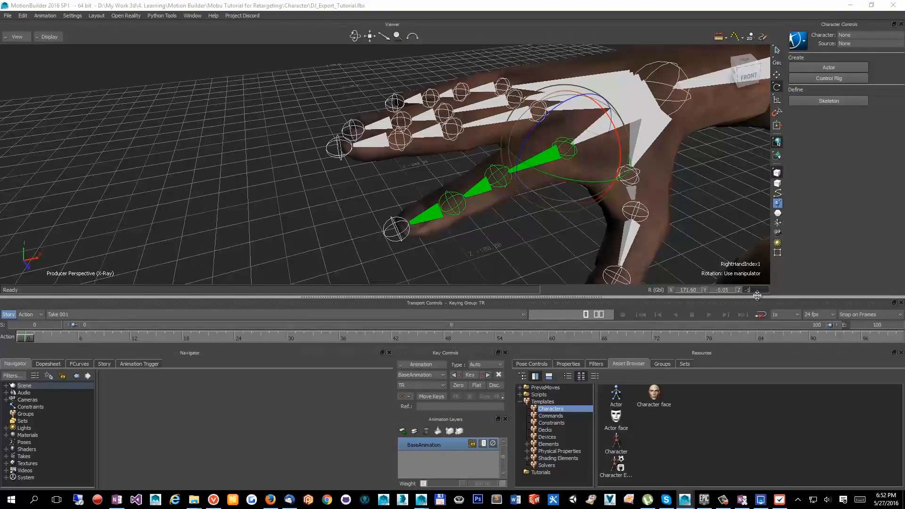
key("Return")
- Set the global rotation of the selected right index finger joints to X 180 and Y 0
double_click(688, 290)
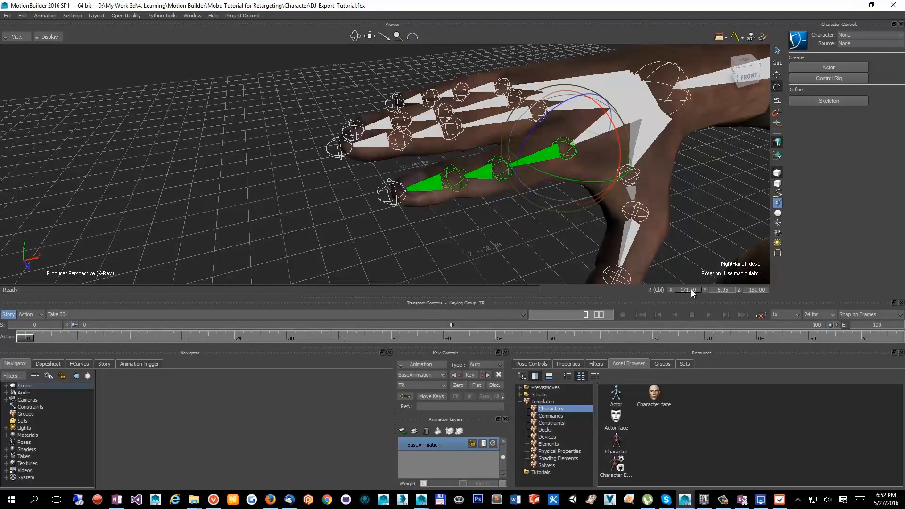
type("180")
key("Return")
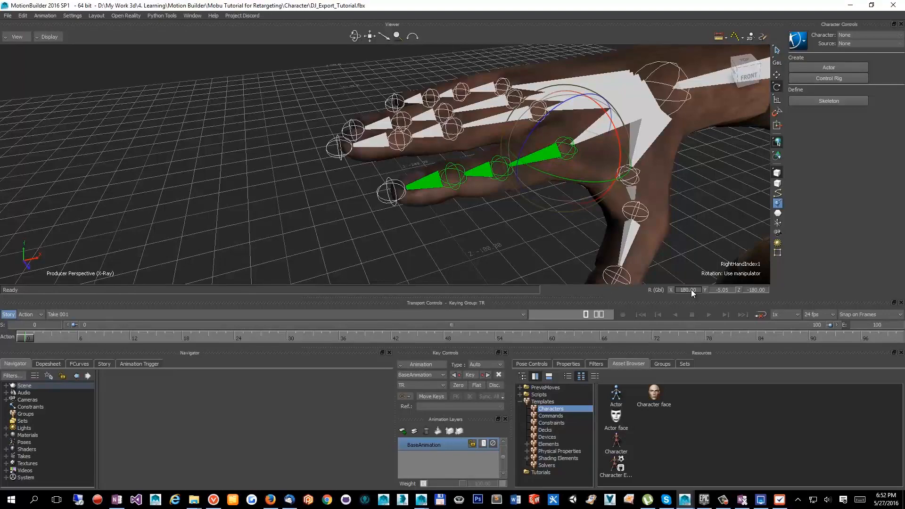
double_click(722, 289)
type("0")
key("Return")
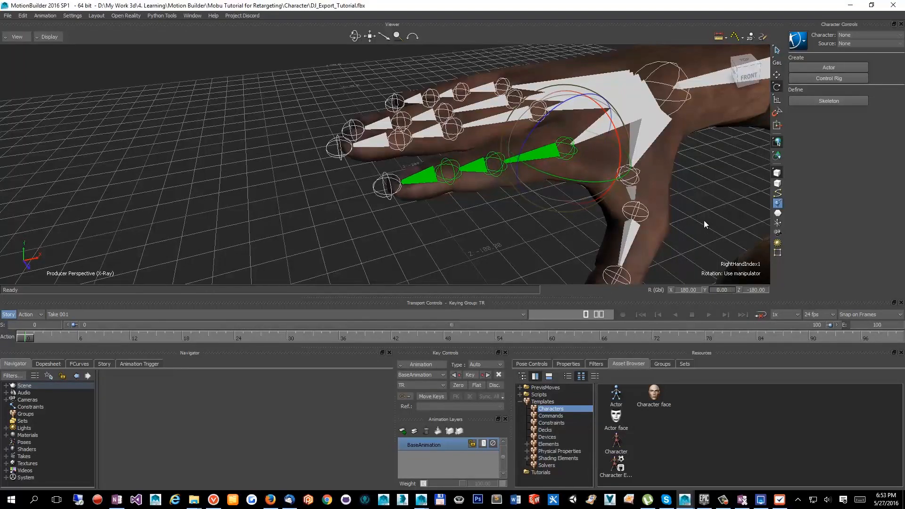
- Rotate RightHandThumb1 freehand to about X 27, Y -46, Z -30 globally, raising the right thumb towards the palm's level
left_click_drag(703, 220, 501, 214)
left_click(514, 173)
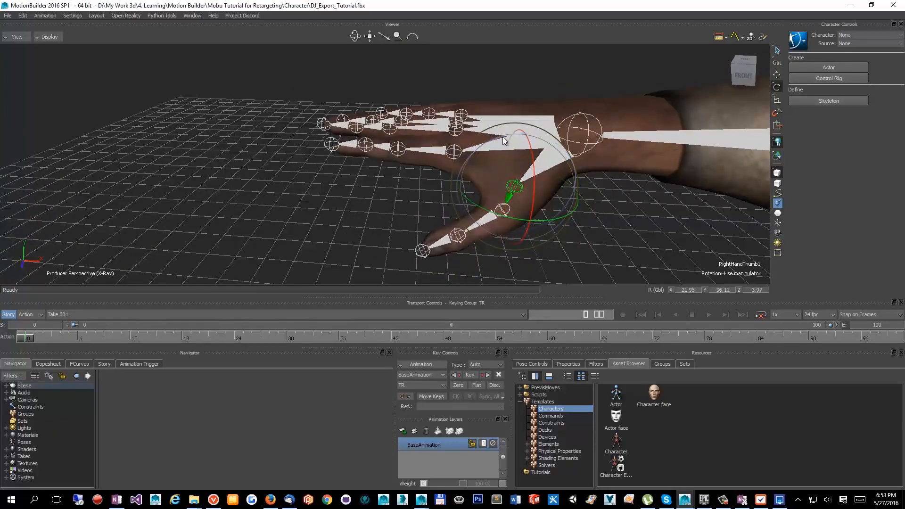
left_click_drag(502, 137, 522, 179)
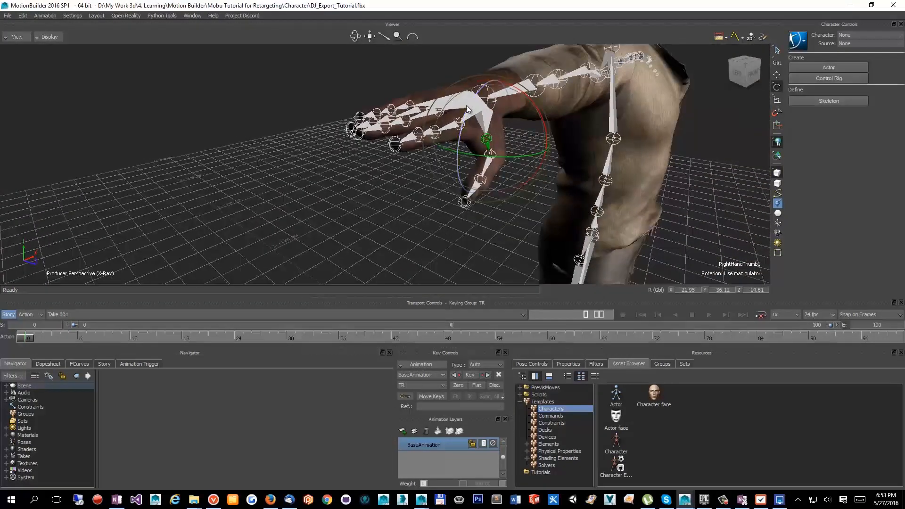
left_click_drag(474, 111, 404, 191)
left_click(451, 197)
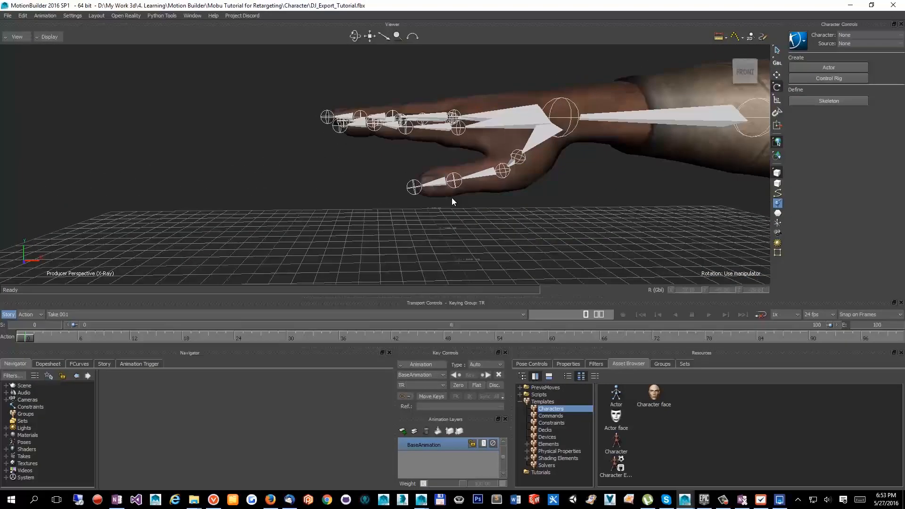
left_click(518, 158)
left_click_drag(518, 157, 369, 226)
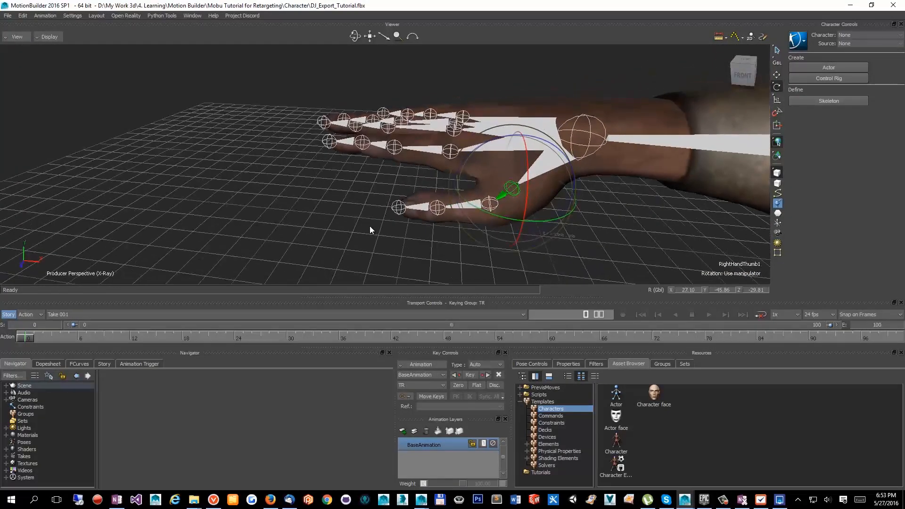
- Set the global rotation of RightHandThumb3 and RightHandThumb2 to Z -180, X 180 and Y 0, and clear the selection
left_click(547, 168)
left_click(425, 207)
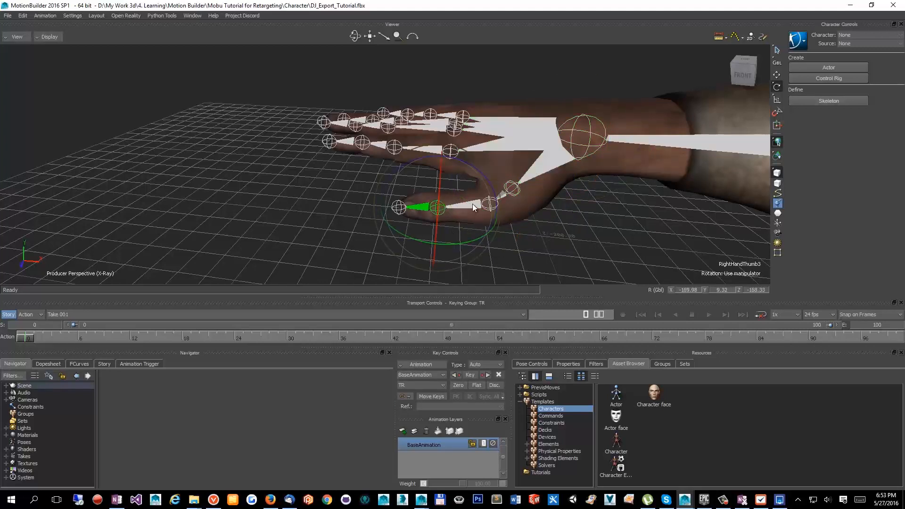
double_click(755, 290)
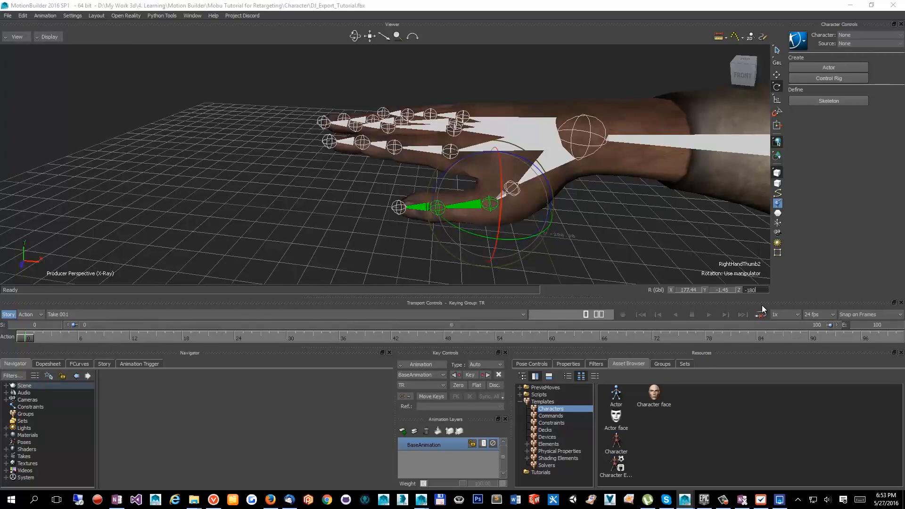
key("Return")
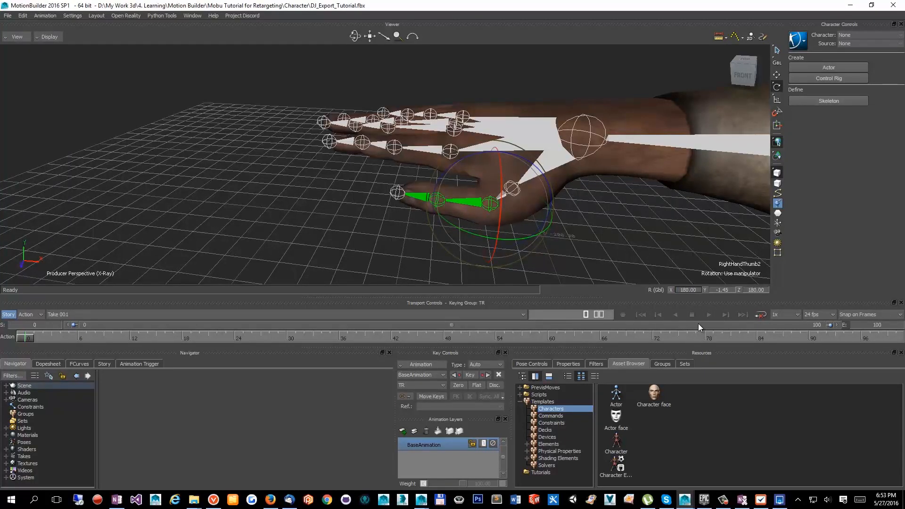
double_click(718, 289)
type("0")
key("Return")
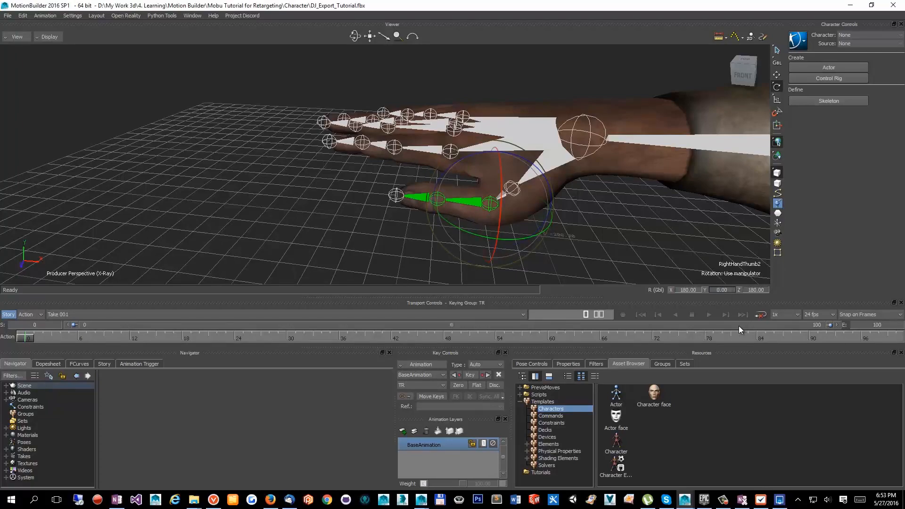
left_click_drag(683, 221, 562, 193, "ctrl+shift")
left_click_drag(508, 186, 494, 202, "alt")
left_click(463, 270)
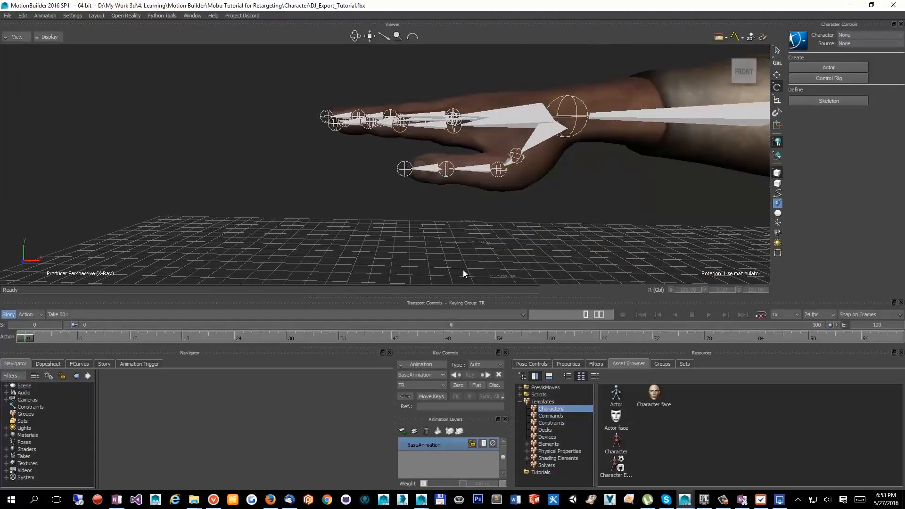
- Set the global Z rotation of the left index finger joints, from LeftHandIndex3 up to LeftHandIndex1, to 0
left_click_drag(463, 270, 441, 174, "alt")
key("ctrl+a")
scroll(457, 250, "down", 5)
key("ctrl+a")
left_click(441, 175)
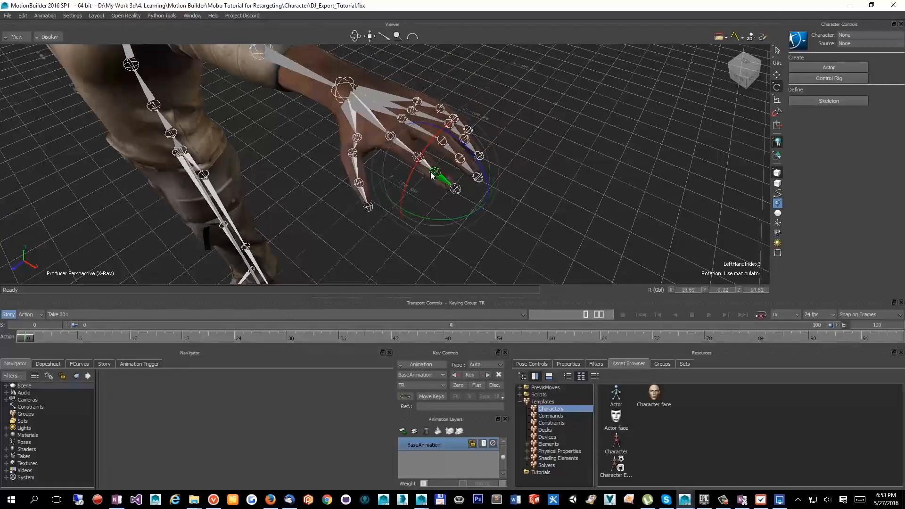
left_click(408, 150)
middle_click_drag(407, 149, 410, 171, "alt")
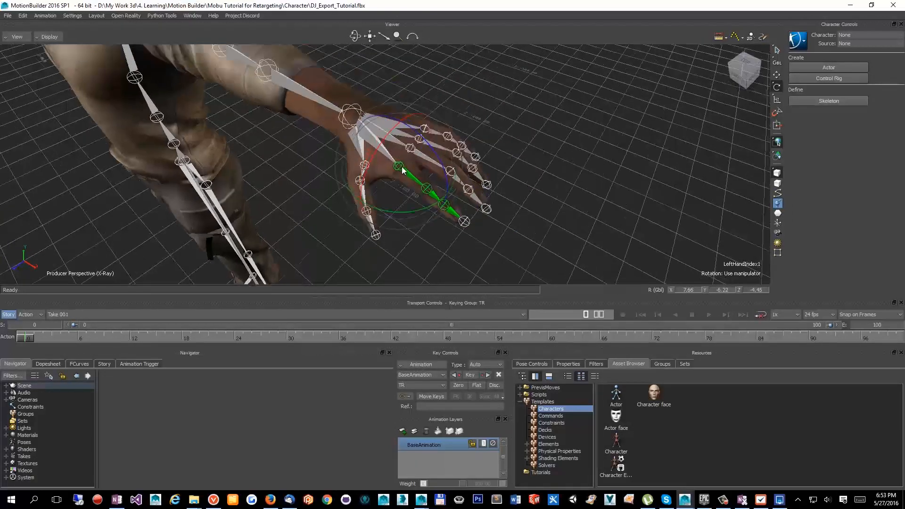
scroll(410, 170, "up", 4)
left_click_drag(410, 171, 441, 163, "alt")
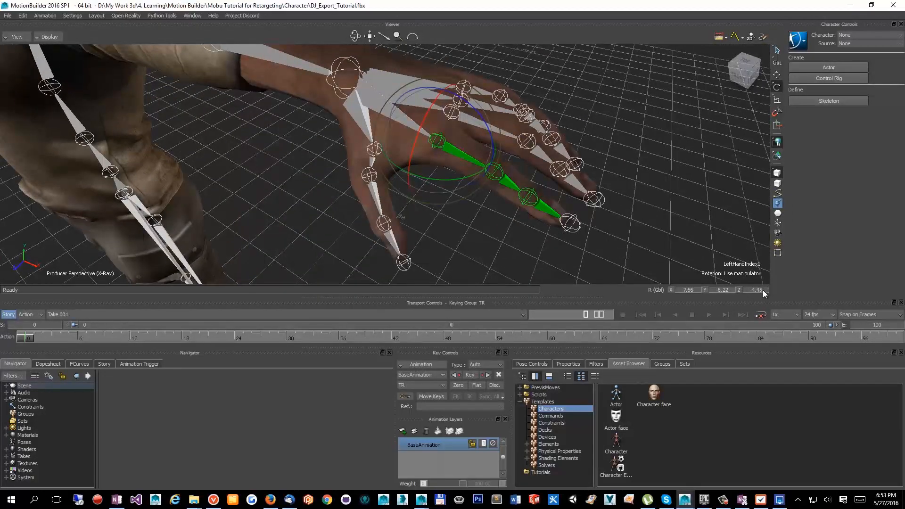
left_click(756, 290)
type("0")
key("Return")
- Set the global X and Y rotation of the selected left index finger joints to 0
left_click(686, 290)
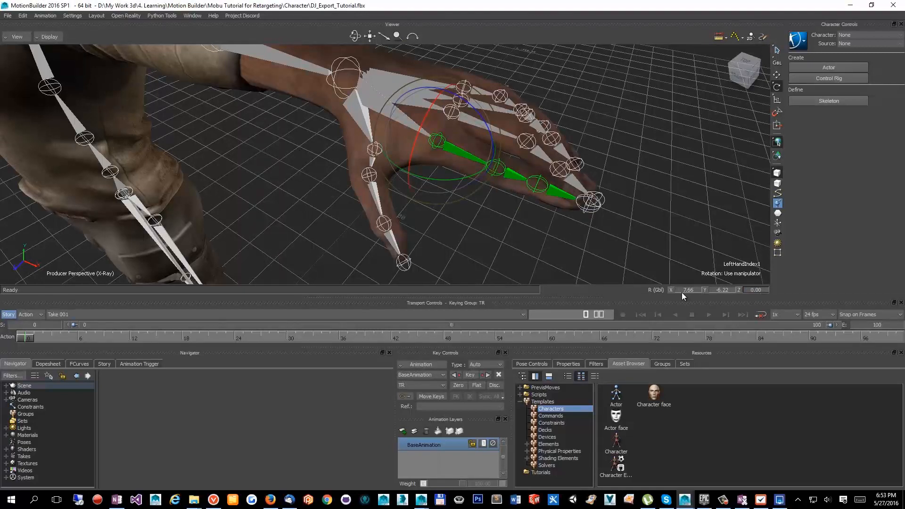
type("0")
key("Return")
left_click(716, 290)
type("0")
key("Return")
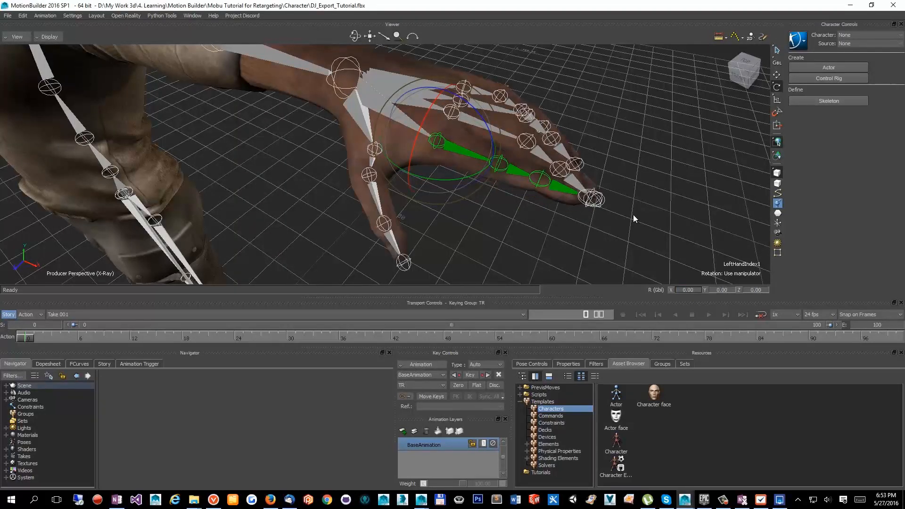
- Set the global Z rotation of the left middle finger joints, from LeftHandMiddle3 up to LeftHandMiddle1, to 0
left_click_drag(632, 214, 555, 201, "alt")
left_click(449, 214)
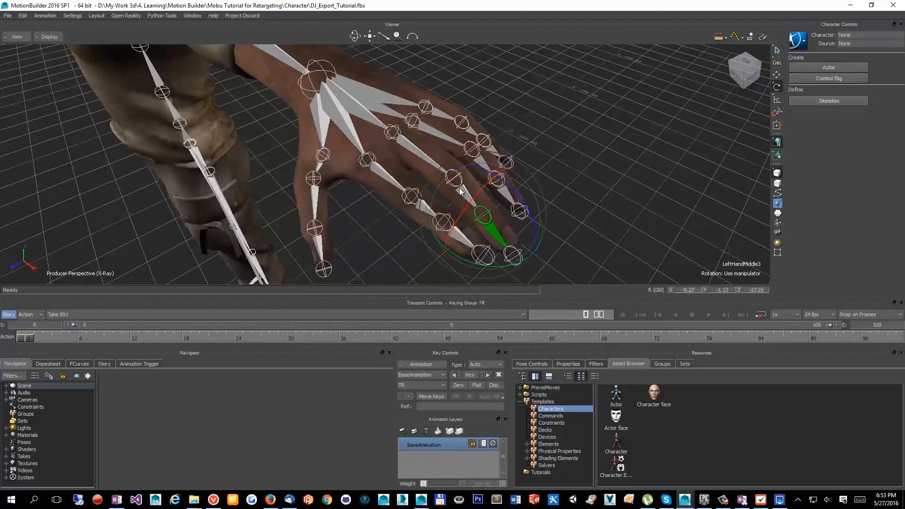
left_click(411, 149)
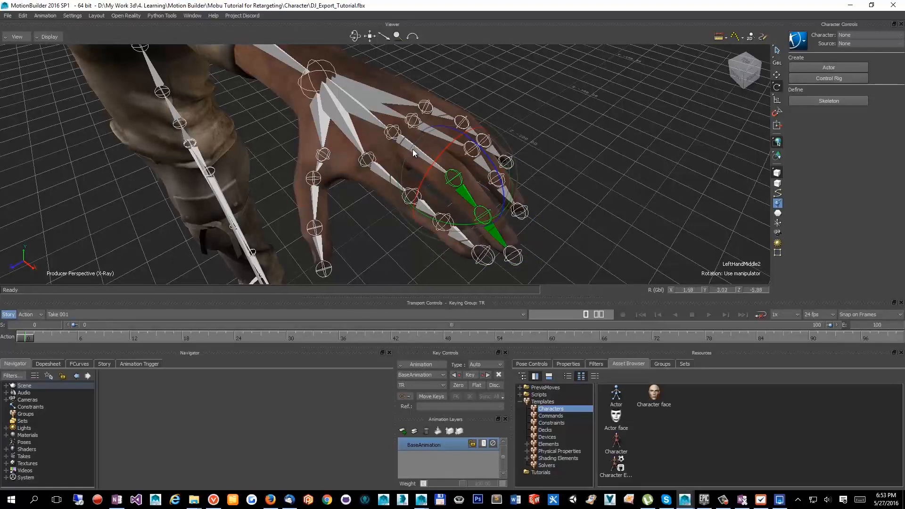
left_click(759, 290)
type("0")
key("Return")
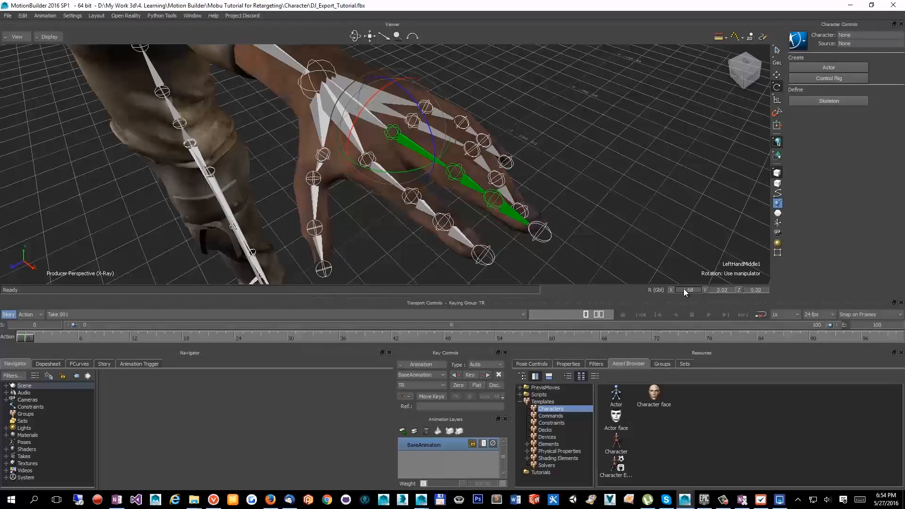
- Set the global X and Y rotation of the selected left middle finger joints to 0
type("0")
key("Return")
left_click(720, 290)
type("00")
key("Return")
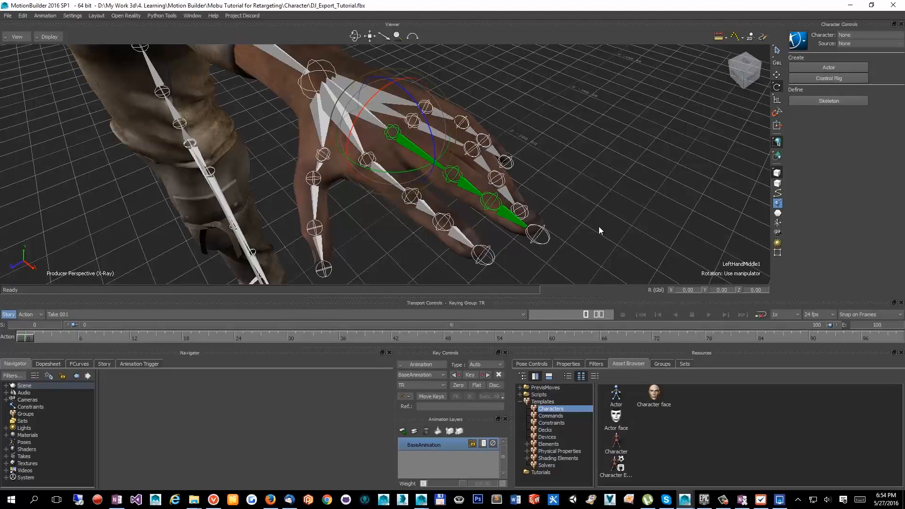
- Set the global Z rotation of the left ring finger joints, up to LeftHandRing1, to 0
left_click_drag(600, 230, 384, 203, "ctrl+shift")
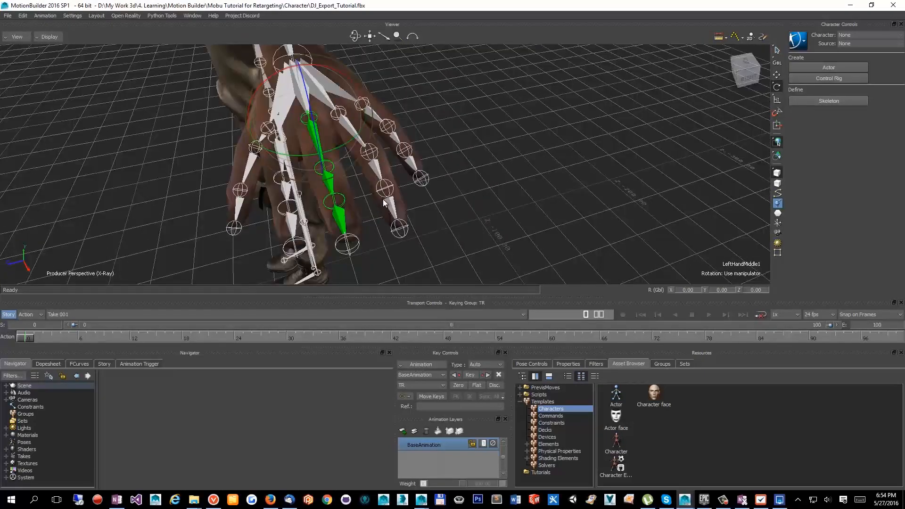
left_click(386, 202)
left_click(377, 167)
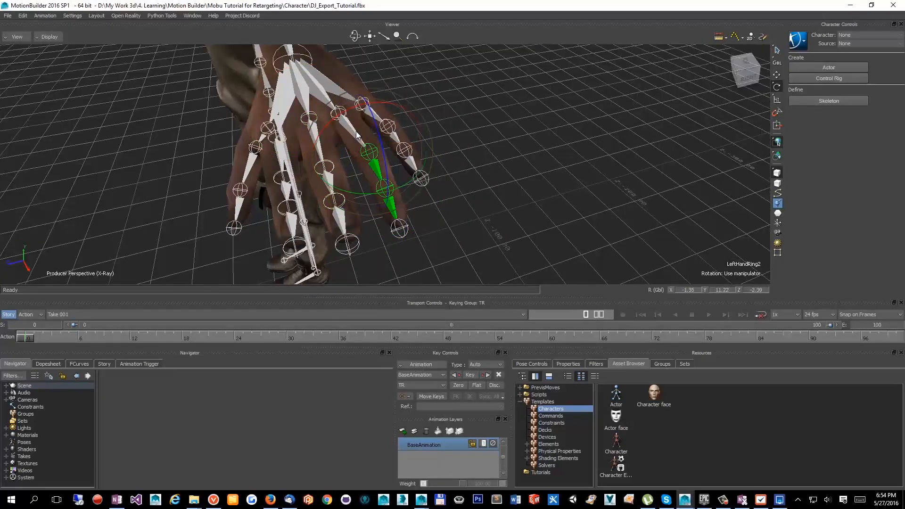
left_click(357, 135)
left_click(759, 289)
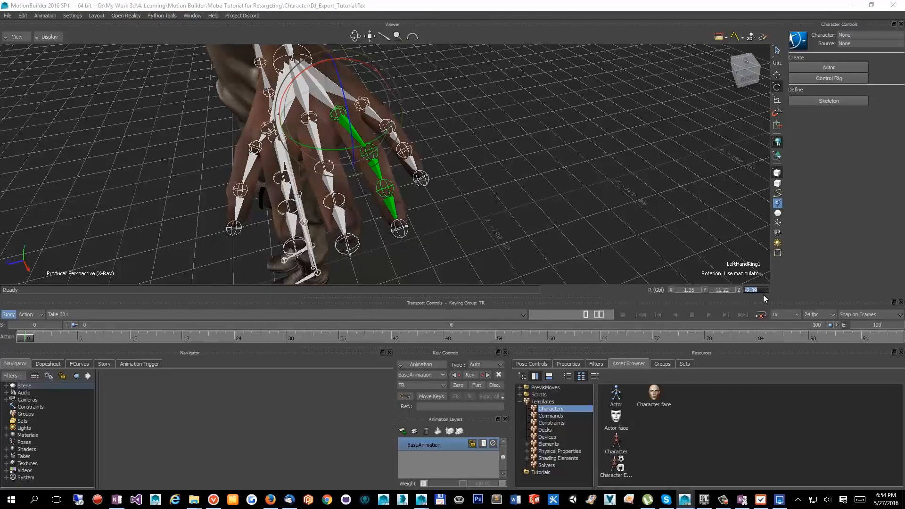
type("0")
key("Return")
- Set the global X and Y rotation of the selected left ring finger joints to 0
left_click(682, 290)
type("0")
key("Return")
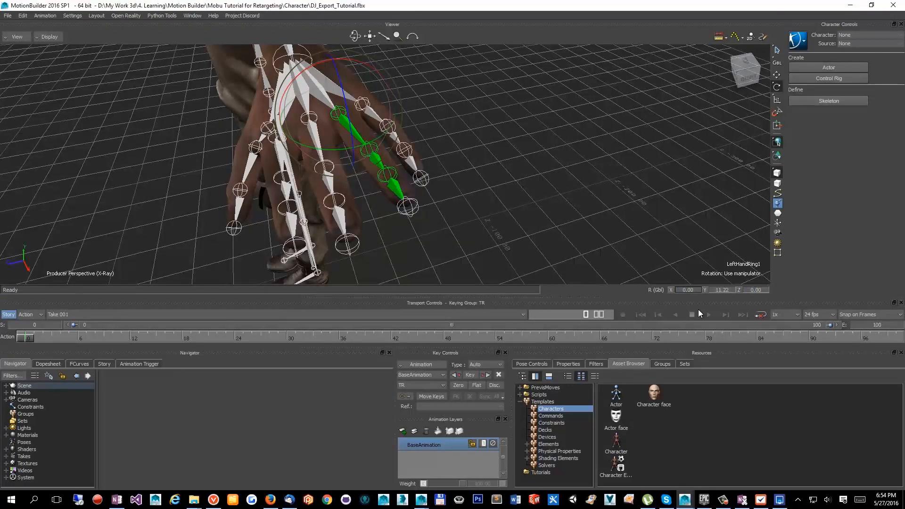
left_click(723, 290)
type("0")
key("Return")
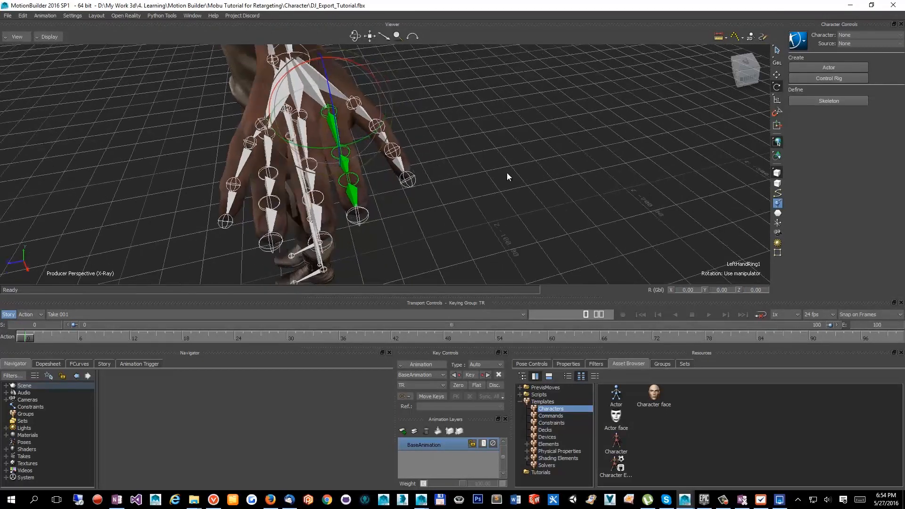
- Set the global Z, X and Y rotation of the left pinky joints, up to LeftHandPinky1, to 0
left_click(391, 190)
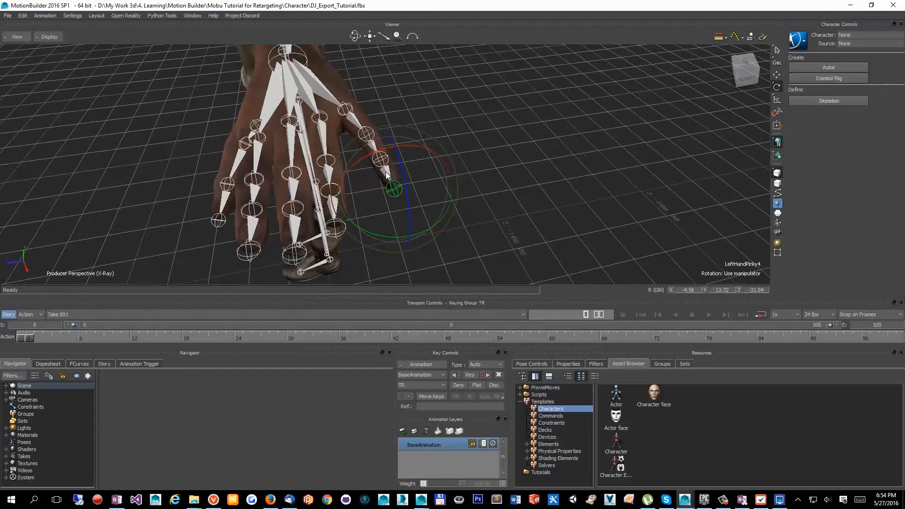
double_click(344, 110)
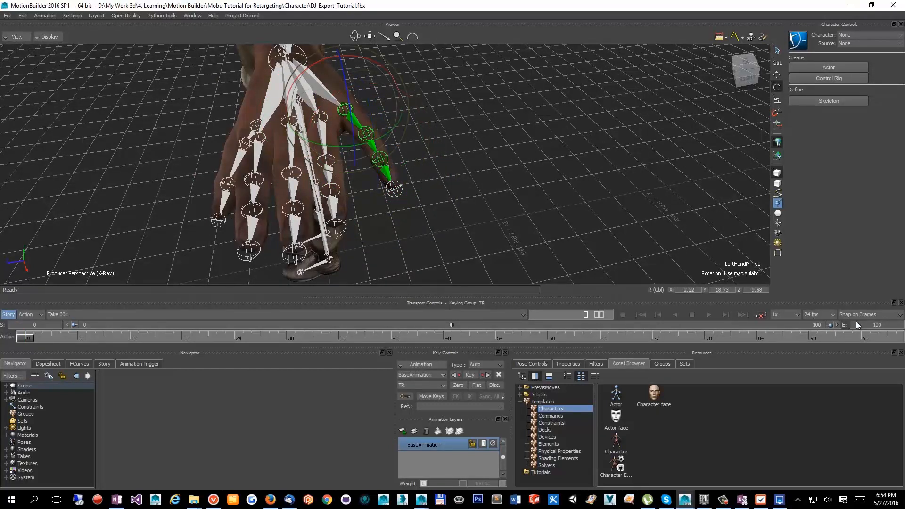
type("0")
key("Return")
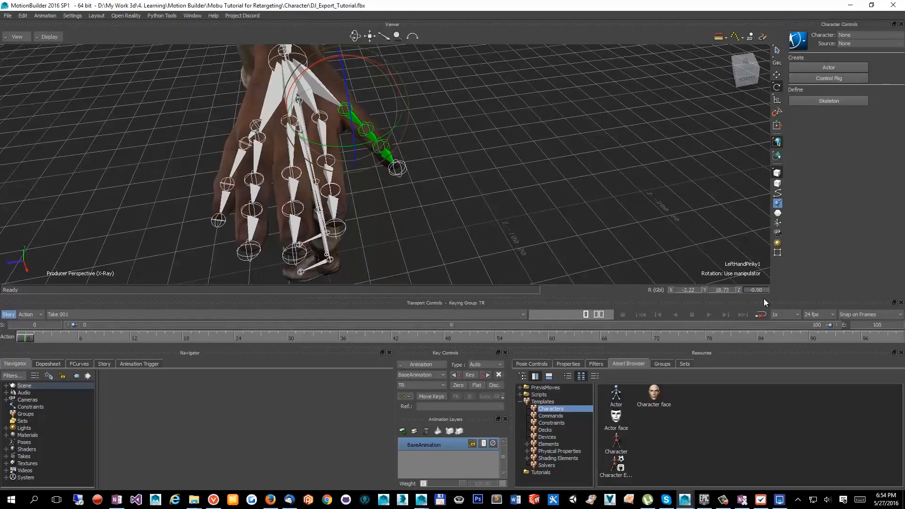
type("0")
key("Tab")
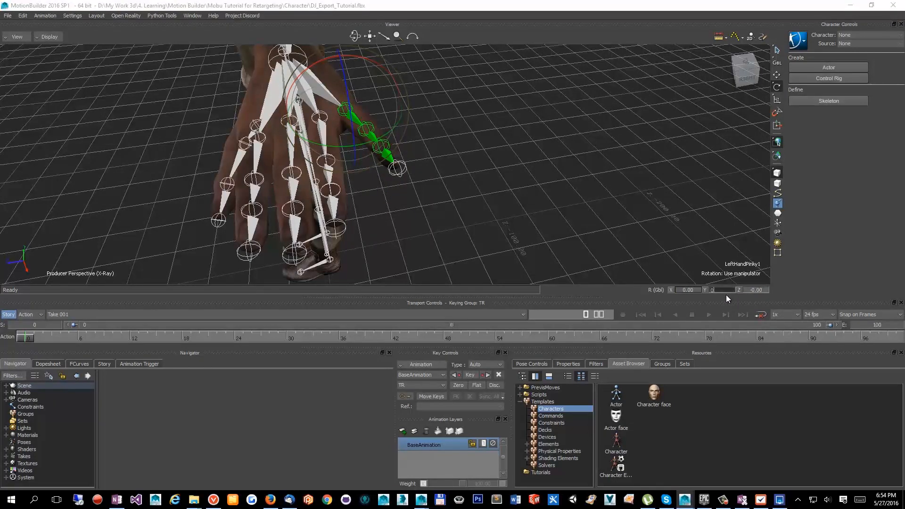
type("0")
key("Return")
- Rotate the LeftHandThumb1 joint freehand towards the fingers, to about X 22, Y 42 and Z 25 in global rotation
right_click_drag(462, 163, 428, 171, "alt")
left_click_drag(428, 171, 445, 164, "alt")
right_click_drag(371, 160, 410, 180, "alt")
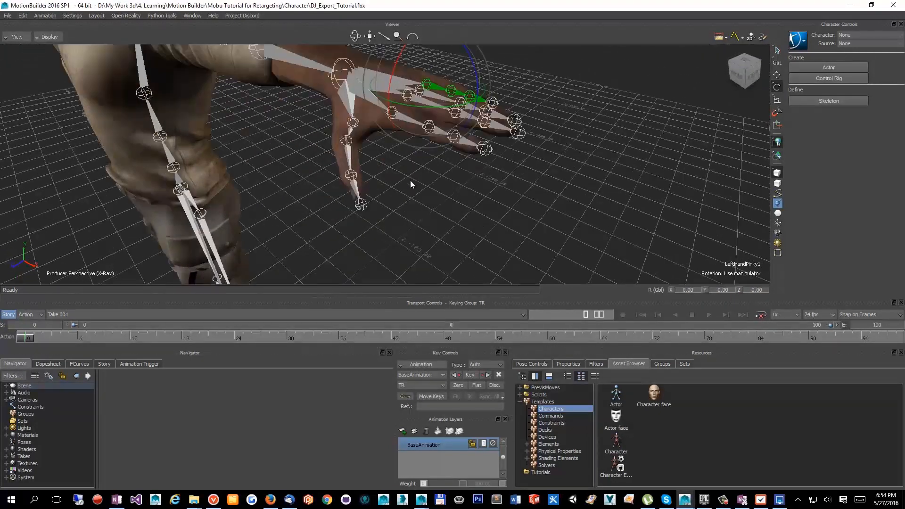
mouse_move(410, 179)
left_mouse_down("alt")
mouse_move(443, 176)
mouse_move(419, 183)
left_mouse_up("alt")
left_click(443, 176)
right_click_drag(372, 179, 417, 192, "alt")
left_click_drag(416, 193, 398, 223, "alt")
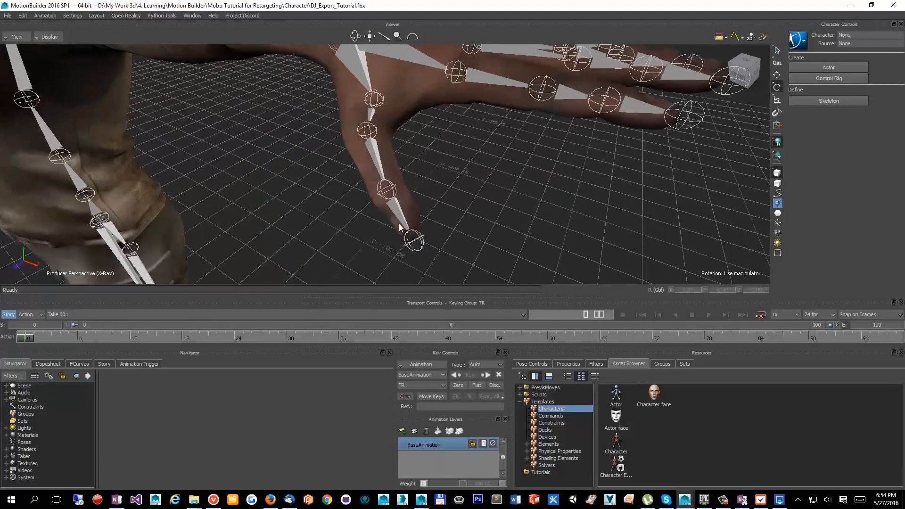
left_click(397, 206)
left_click(381, 176)
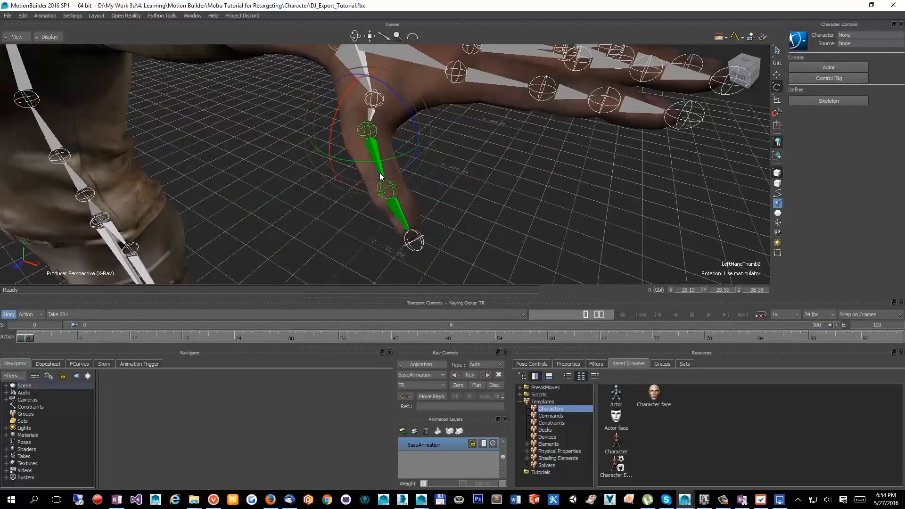
left_click_drag(382, 175, 427, 157, "alt")
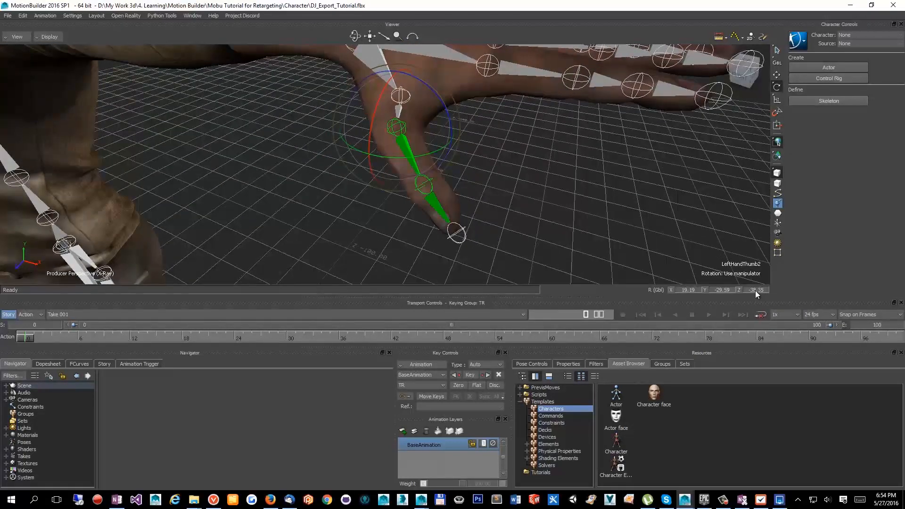
left_click(353, 95)
left_click(401, 97)
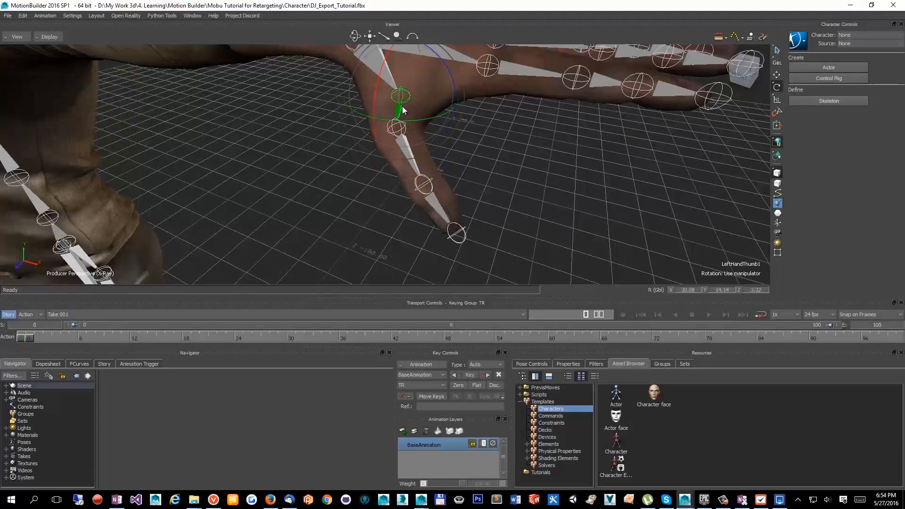
left_click_drag(400, 97, 455, 38, "alt")
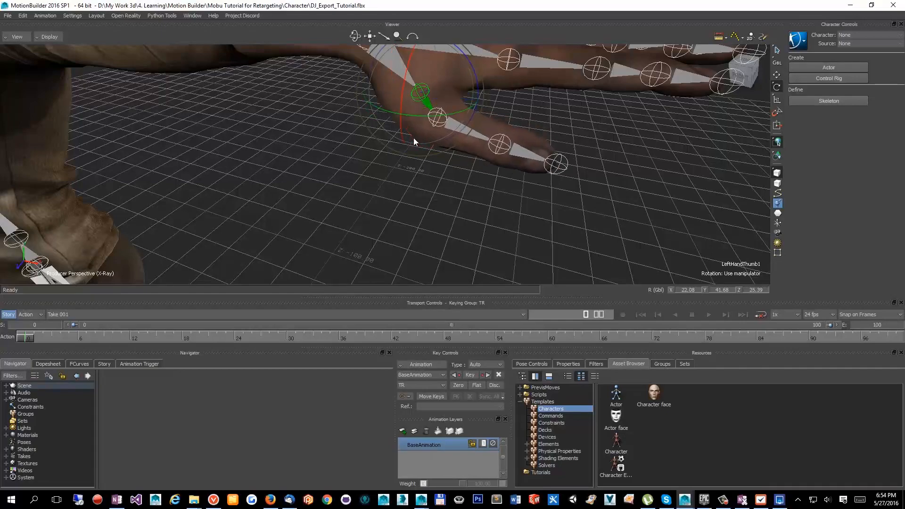
- Switch to local rotation, compare with RightHandThumb1, and set the local Y rotation of LeftHandThumb1 to 38.19
right_click_drag(413, 138, 389, 170, "alt")
left_click_drag(388, 170, 27, 190, "alt")
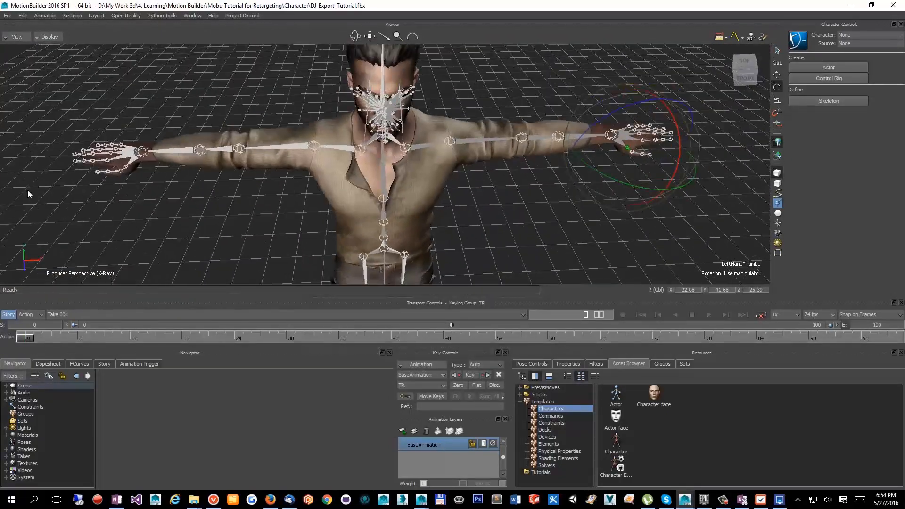
left_click(125, 168)
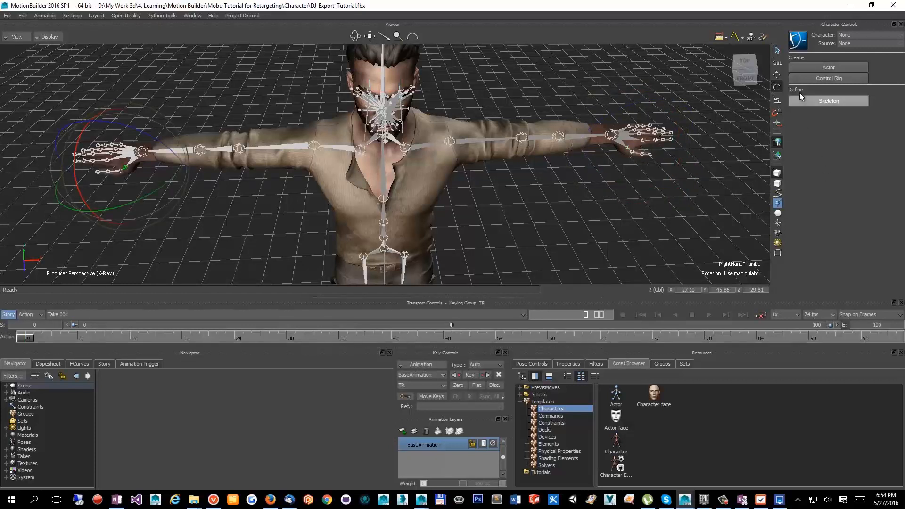
left_click(776, 62)
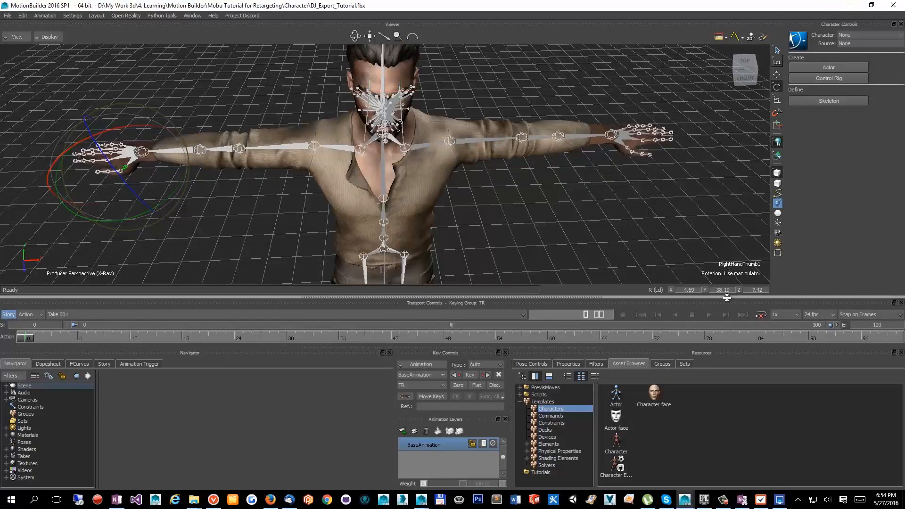
left_click(623, 197)
left_click(626, 148)
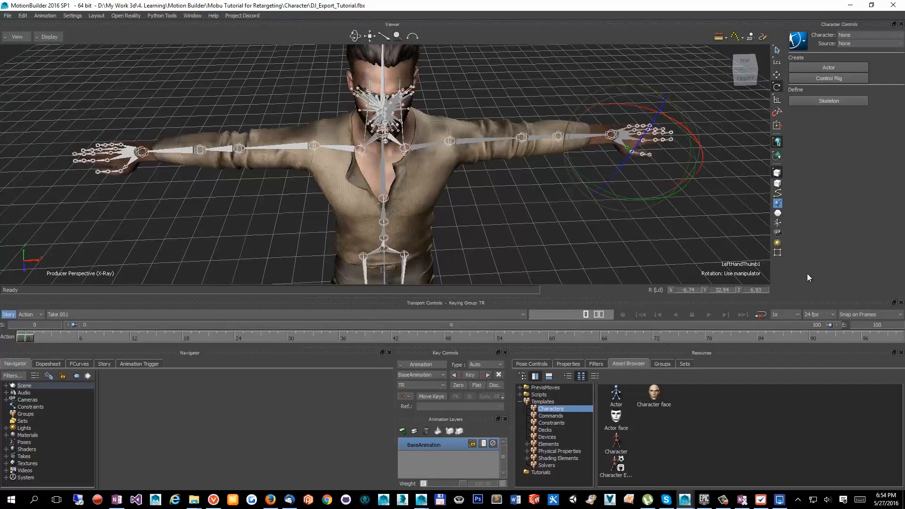
left_click(723, 290)
type("38.19")
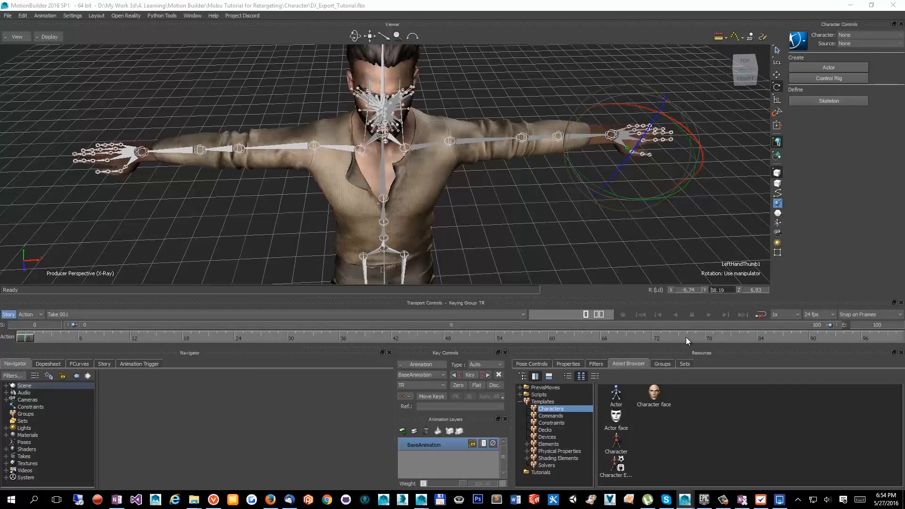
key("Return")
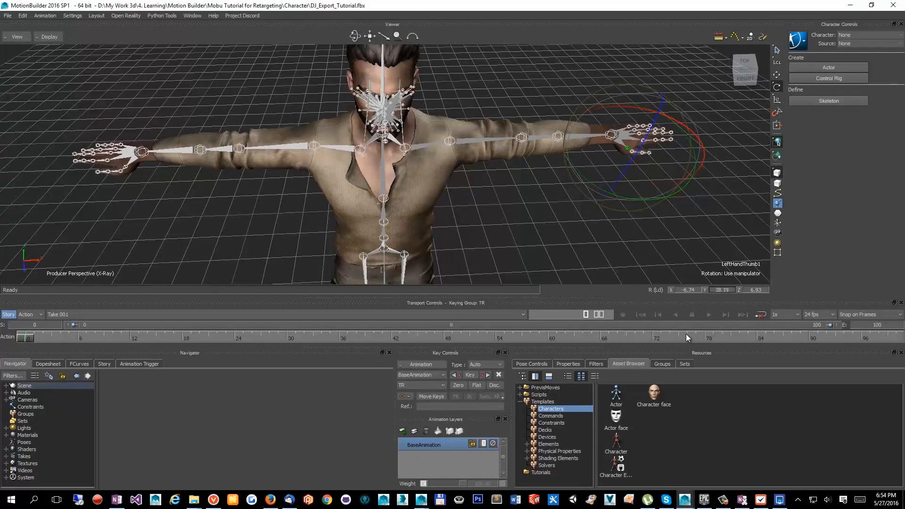
- Set the local X rotation of LeftHandThumb1 to -4.69, matching RightHandThumb1
left_click(127, 171)
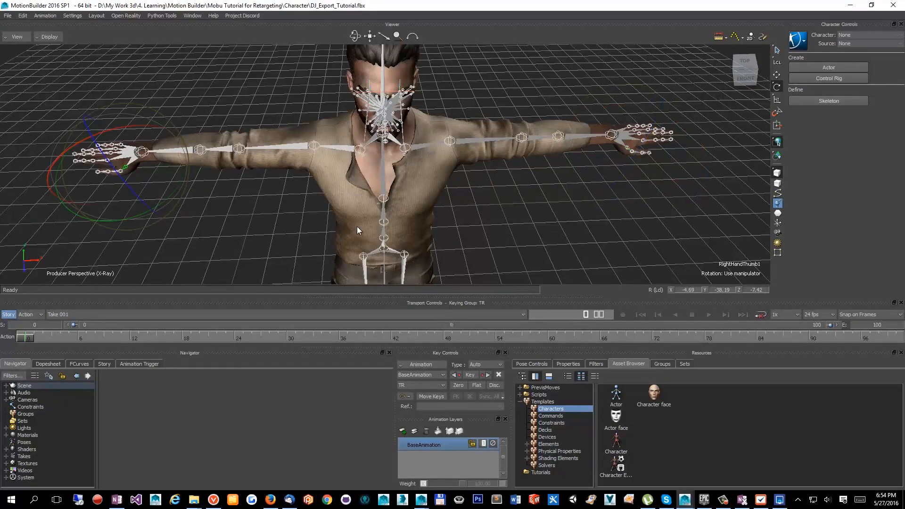
left_click(687, 290)
left_click(628, 147)
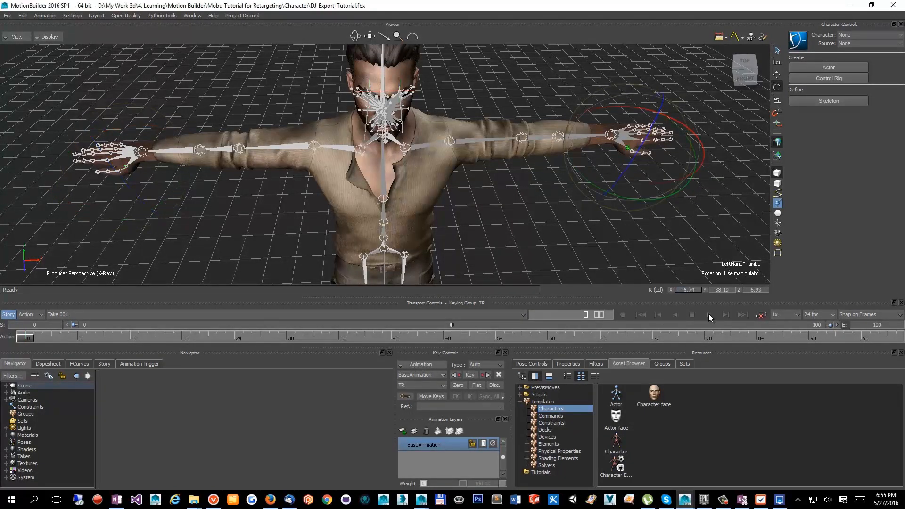
left_click(688, 290)
type("0")
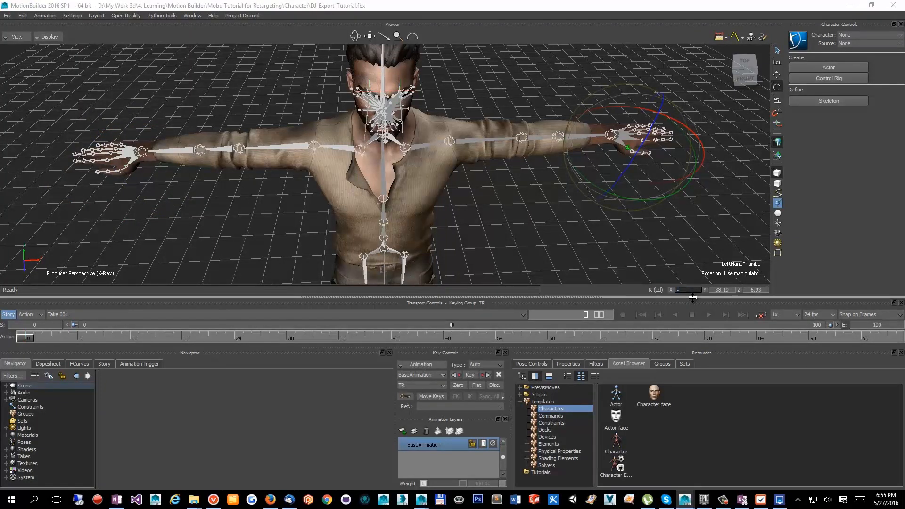
key("Return")
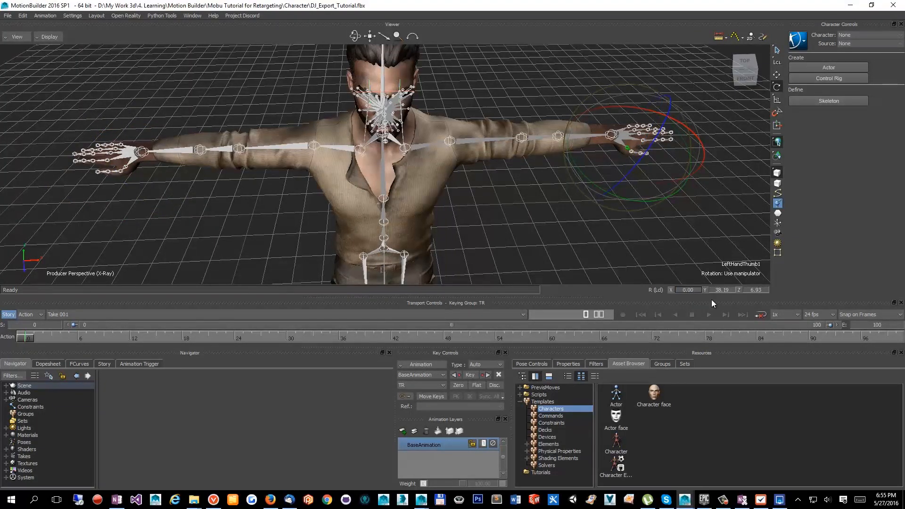
left_click(692, 290)
type("-4.69")
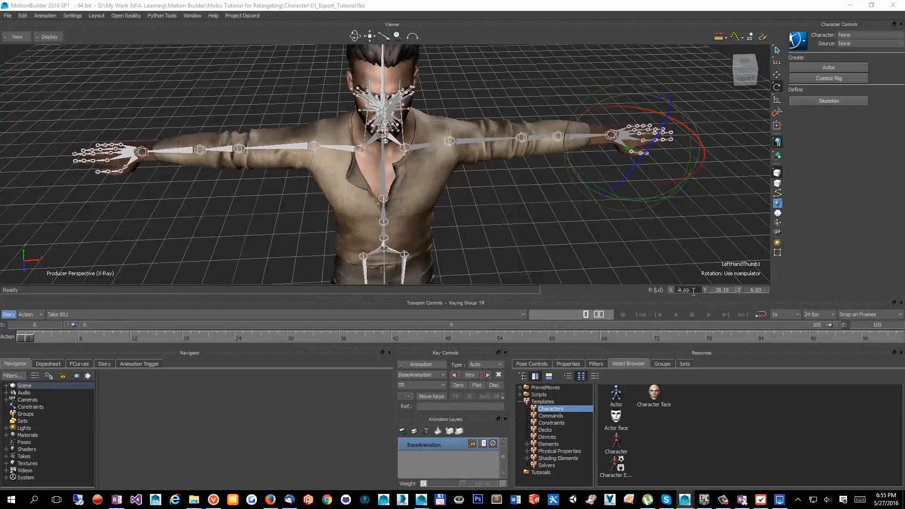
key("Return")
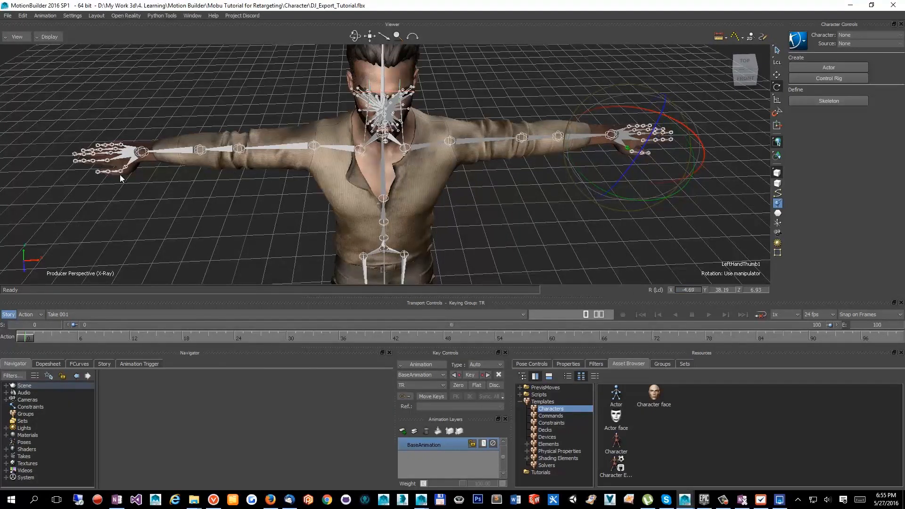
- Set the local Z rotation of LeftHandThumb1 to -7.42, matching RightHandThumb1, and deselect the joint
left_click(125, 168)
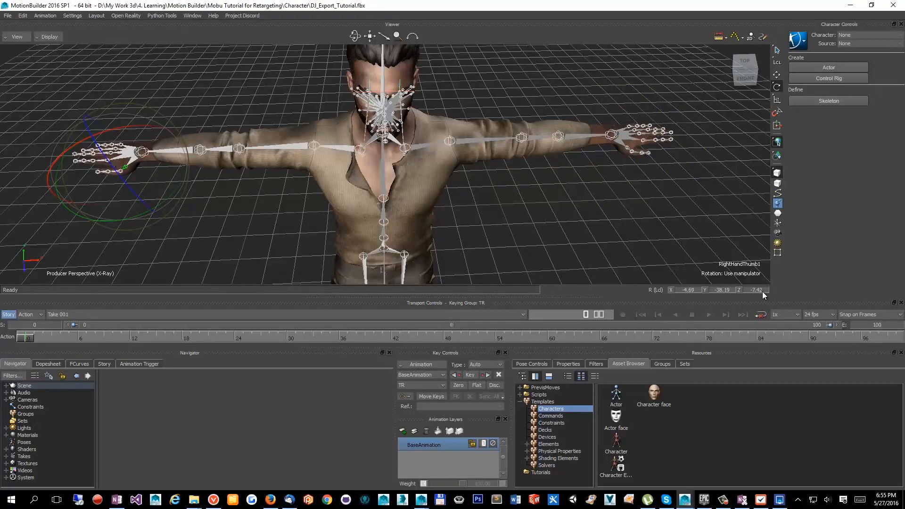
left_click(623, 174)
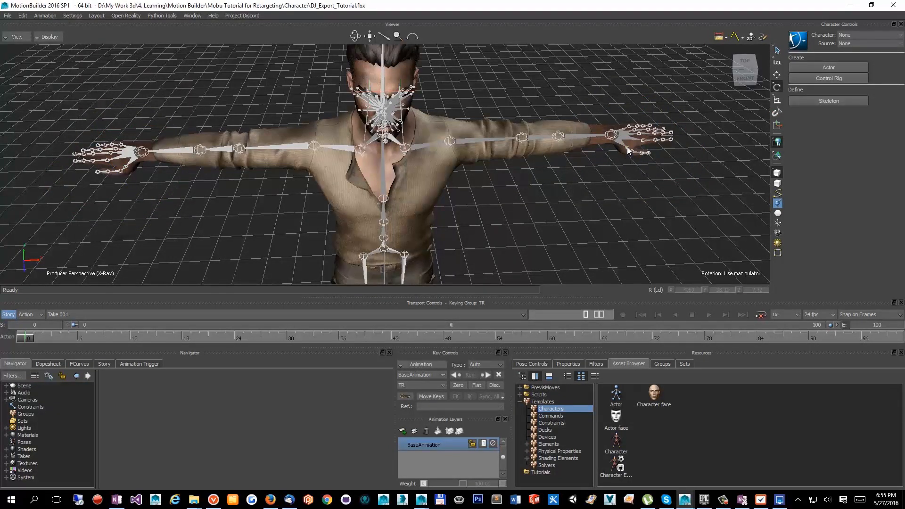
left_click(626, 148)
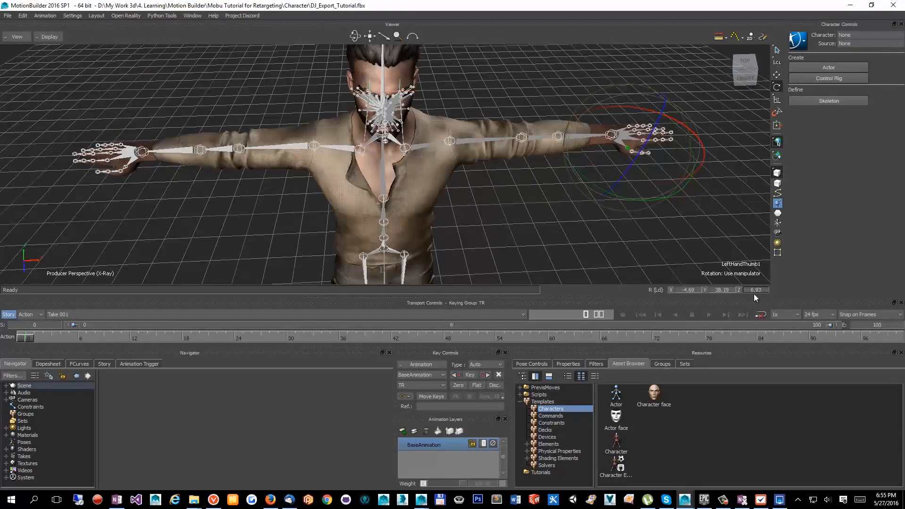
double_click(752, 290)
type("-7.42")
key("Return")
left_click(595, 244)
- Select the outer left thumb joints up to LeftHandThumb2, switch to global rotation and set their Z rotation to 0
left_click_drag(595, 244, 595, 192, "alt")
middle_click_drag(626, 153, 608, 183, "alt")
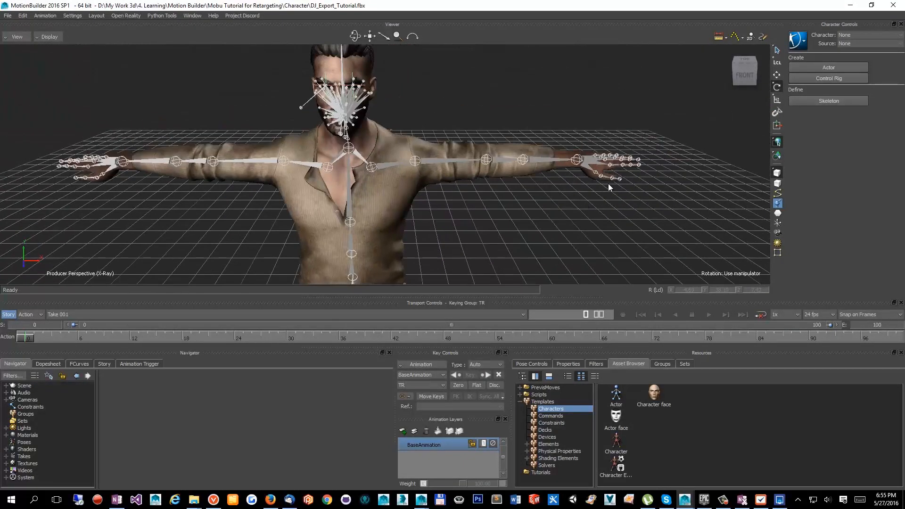
right_click_drag(607, 183, 735, 189, "alt")
middle_click_drag(735, 189, 494, 189, "alt")
left_click_drag(523, 198, 551, 214, "alt")
middle_click_drag(551, 214, 499, 200, "alt")
right_click_drag(573, 206, 622, 210, "alt")
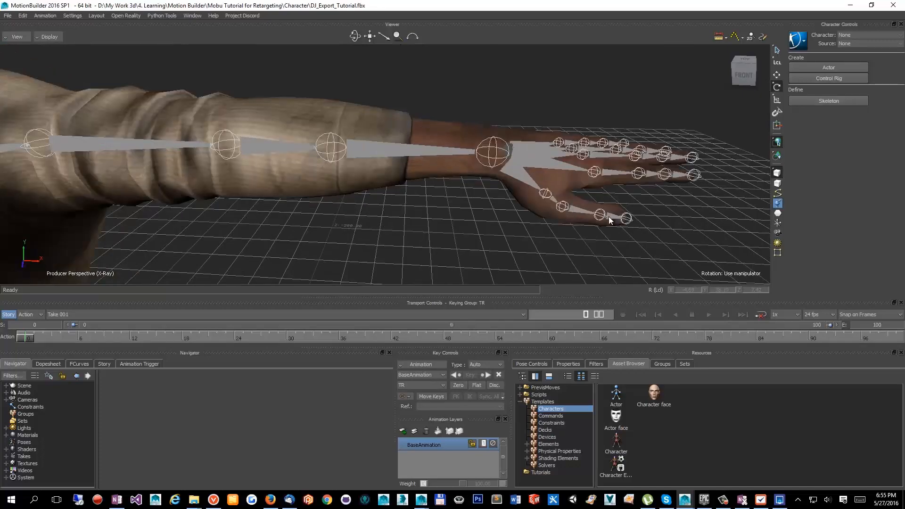
left_click(609, 217)
left_click(585, 210)
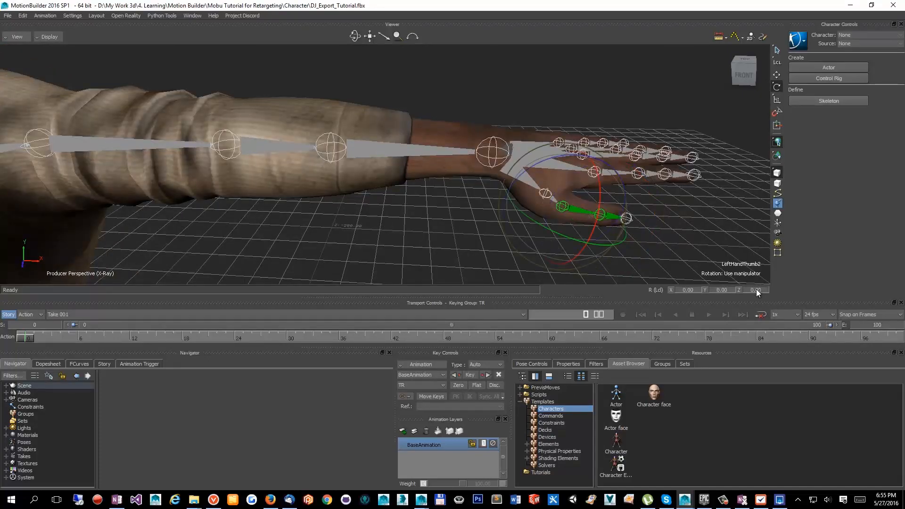
left_click_drag(740, 280, 537, 202, "alt")
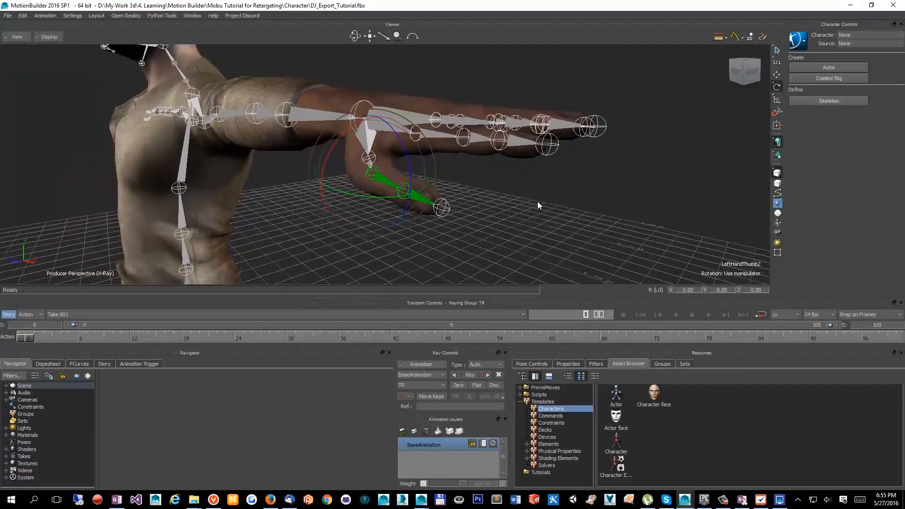
left_click(776, 61)
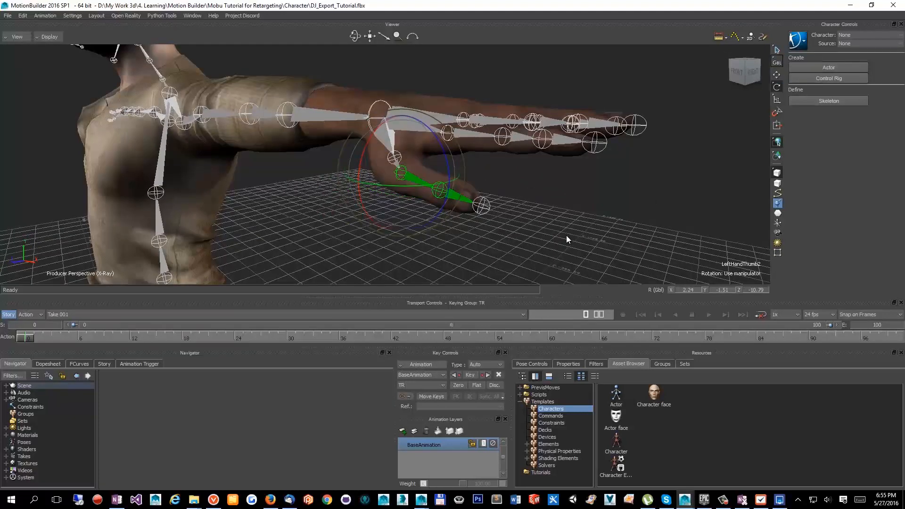
left_click_drag(567, 236, 625, 248, "alt")
double_click(752, 289)
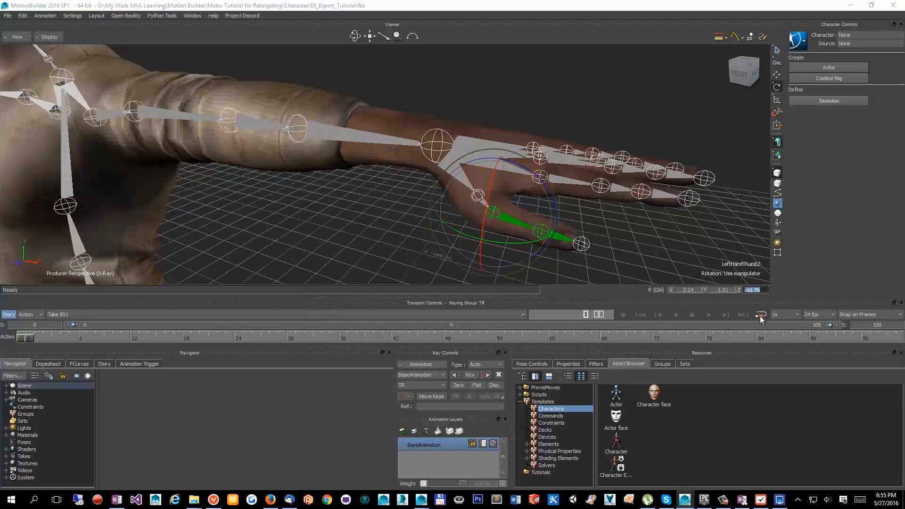
type("0")
key("Return")
- Set the global X and Y rotation of the selected left thumb joints to 0 and clear the selection
double_click(688, 288)
type("00")
key("Return")
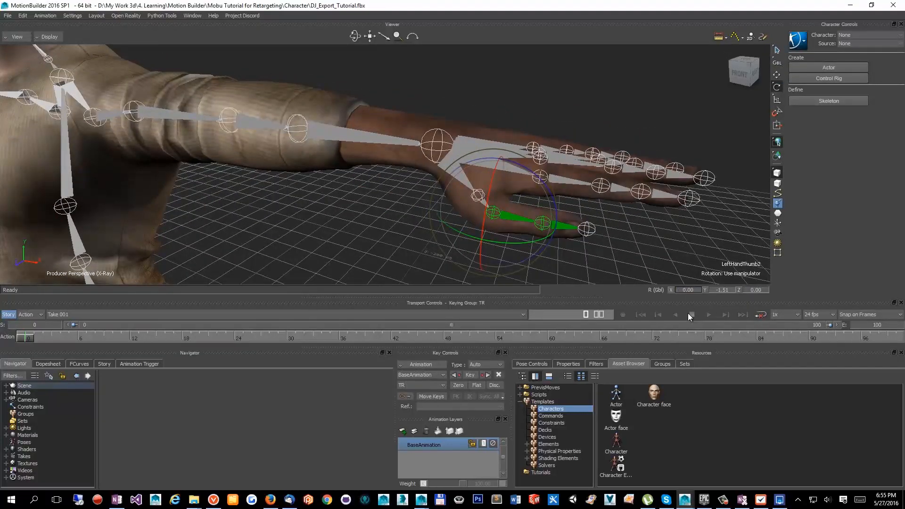
double_click(724, 290)
type("0")
key("Return")
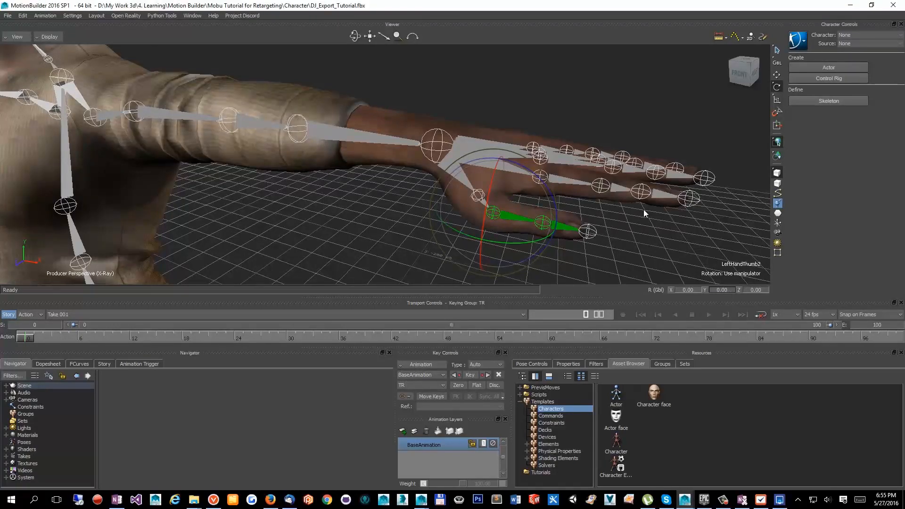
left_click(641, 204)
- Select the character's whole skeleton in a front view and check the full pose at frame 0
left_click_drag(641, 205, 442, 185, "alt")
key("ctrl+x")
key("ctrl+x")
key("ctrl+x")
key("ctrl+x")
left_click(412, 197)
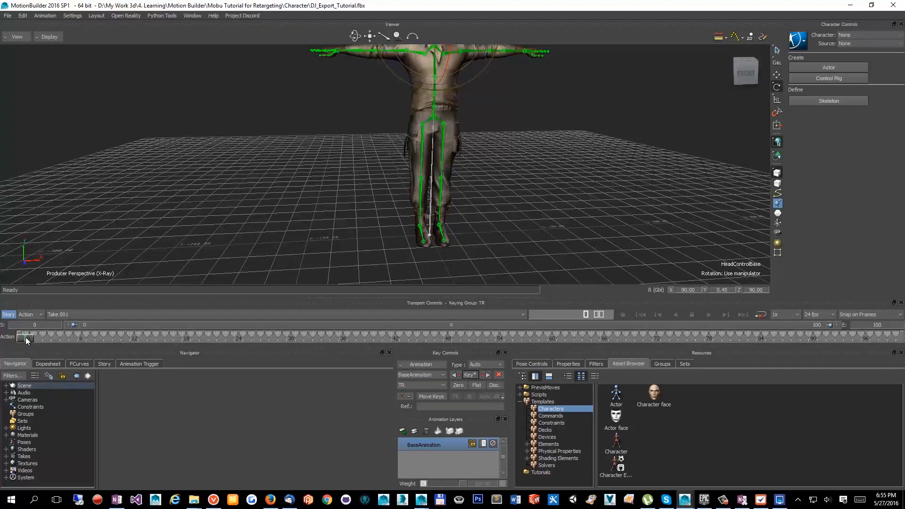
mouse_move(28, 338)
left_mouse_down()
mouse_move(453, 341)
mouse_move(22, 337)
left_mouse_up()
left_click_drag(265, 181, 278, 189, "alt")
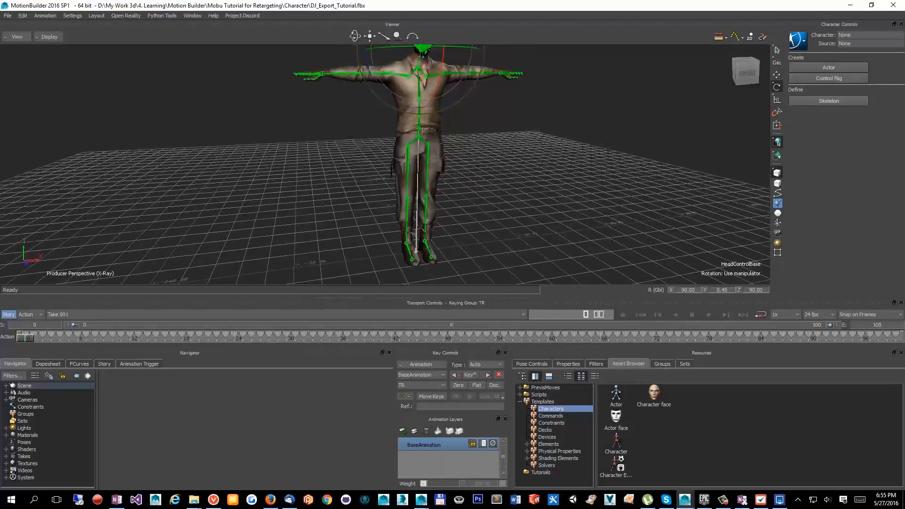
- Rename the Take 001 take as TPose
left_click(6, 456)
left_click(38, 462)
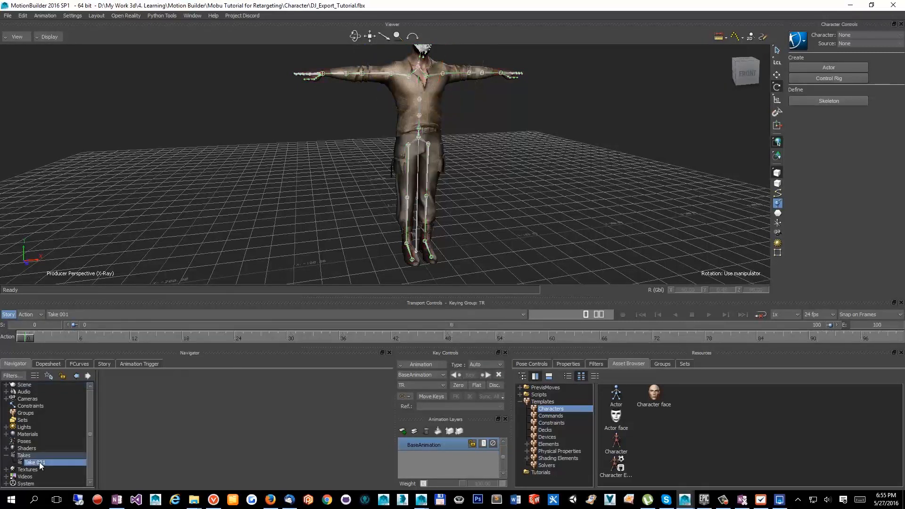
right_click(39, 461)
left_click(99, 422)
type("B")
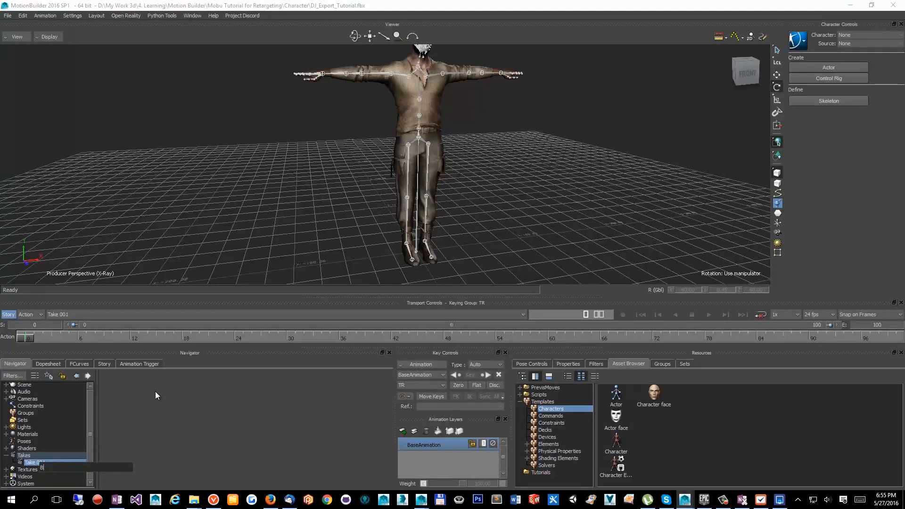
type("indPose")
key("BackSpace")
key("BackSpace")
key("BackSpace")
key("BackSpace")
key("BackSpace")
key("BackSpace")
key("BackSpace")
key("BackSpace")
type("TPose")
key("Return")
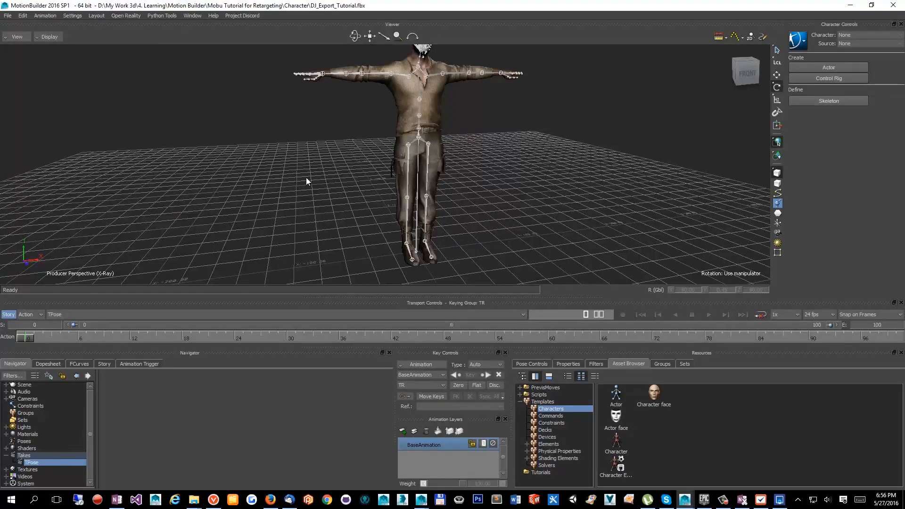
- Check the character's T-pose from the front and side, with the skeleton overlaid and in models-only display
left_click_drag(307, 178, 118, 266, "ctrl+shift")
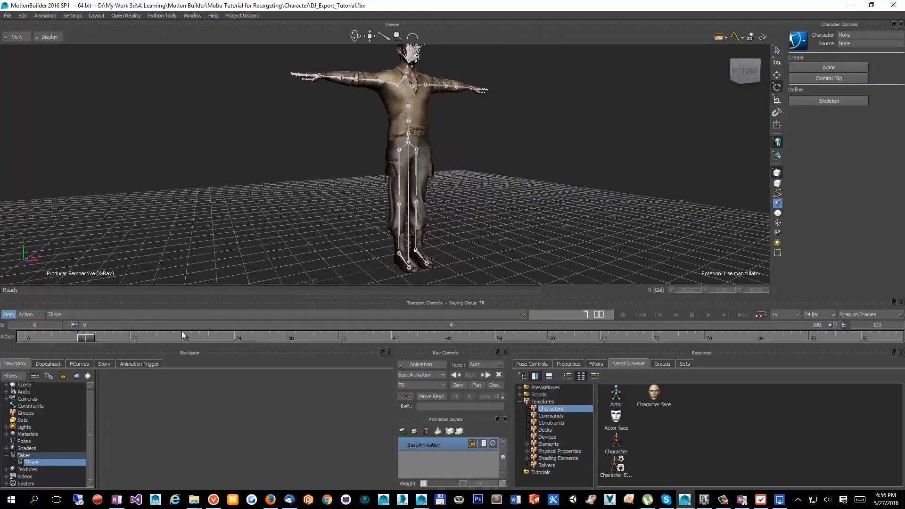
left_click_drag(447, 189, 471, 129, "ctrl+shift")
key("ctrl+a")
key("ctrl+a")
left_click(384, 127)
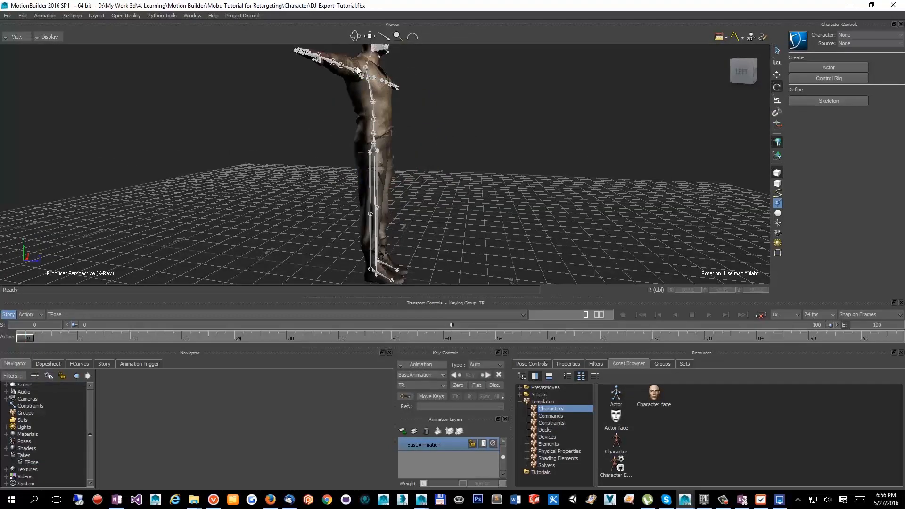
left_click_drag(377, 138, 467, 205, "ctrl+shift")
key("ctrl+a")
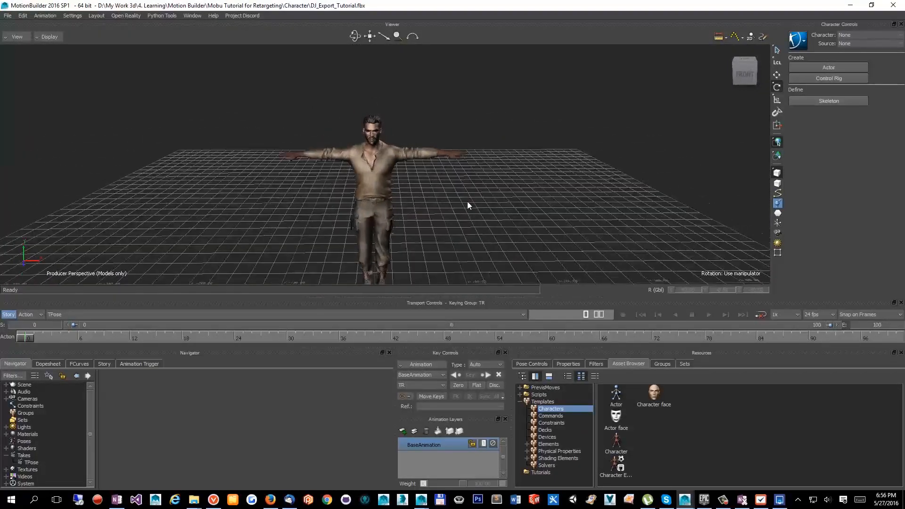
- Characterize the skeleton by applying the Character template to the Hips joint in X-ray display
left_click(7, 385)
left_click_drag(95, 406, 114, 401)
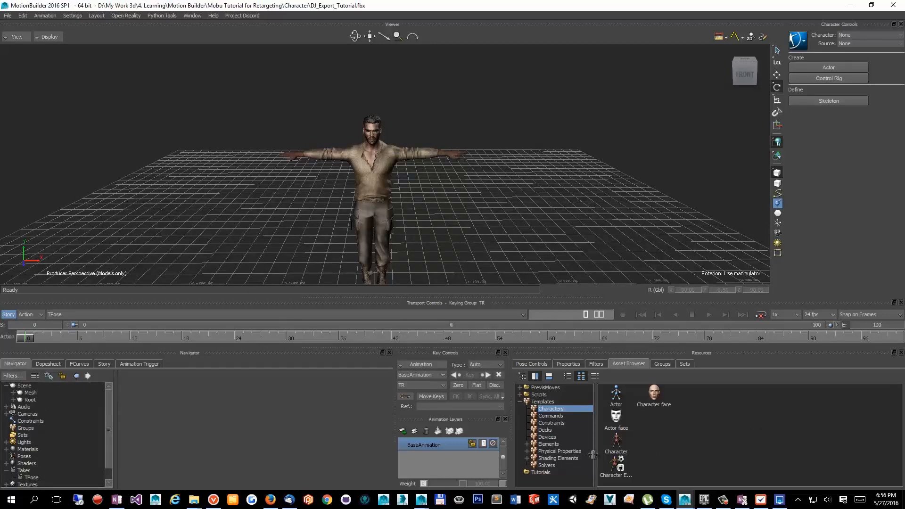
scroll(436, 220, "up", 5)
key("ctrl+a")
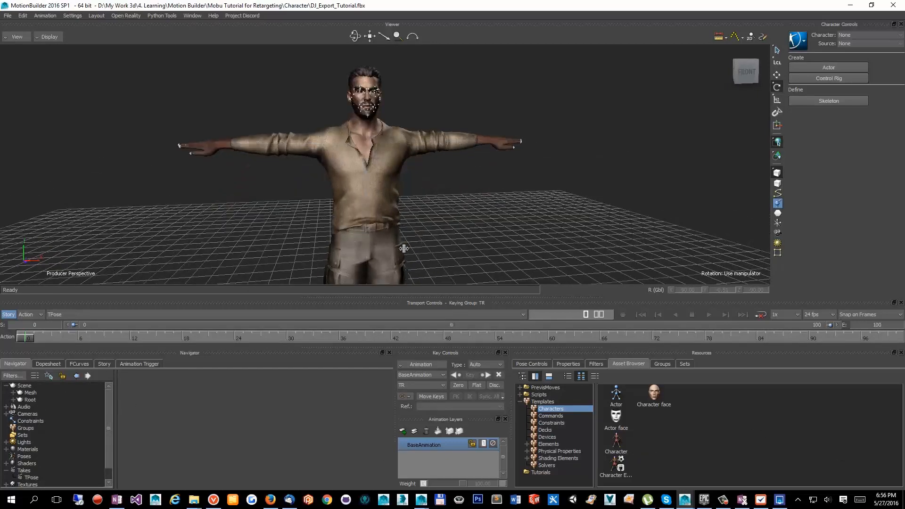
key("ctrl+a")
left_click_drag(615, 440, 366, 230)
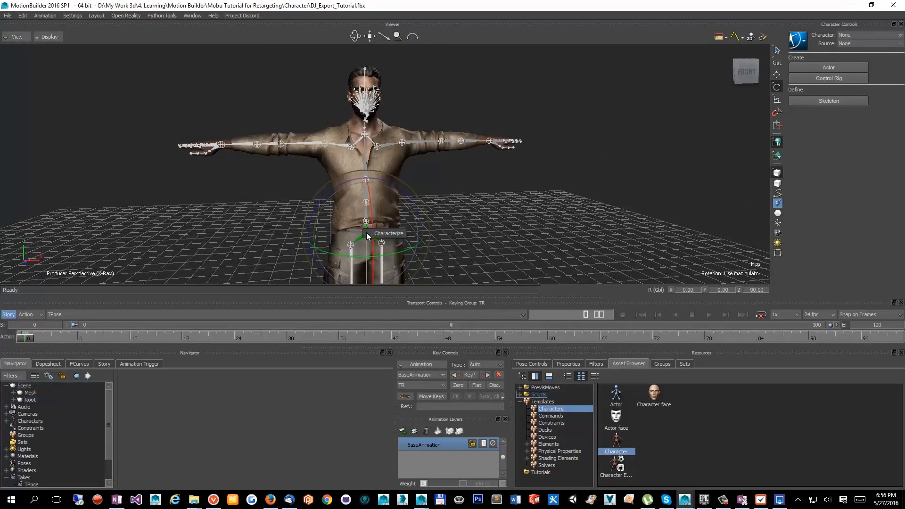
left_click(379, 233)
left_click(421, 280)
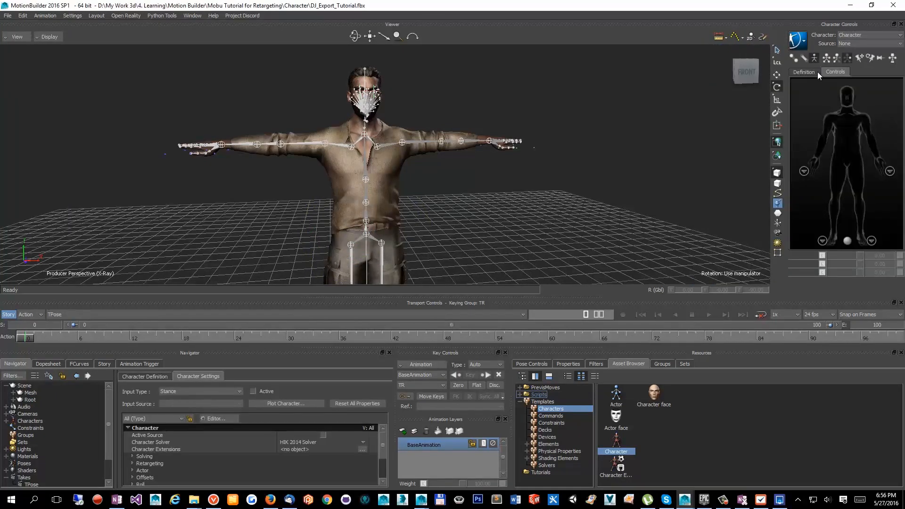
- Open the character definition's neck detail and select the bone mapped to the Neck node
left_click(804, 72)
left_click_drag(204, 186, 439, 188, "ctrl+shift")
scroll(403, 163, "up", 5)
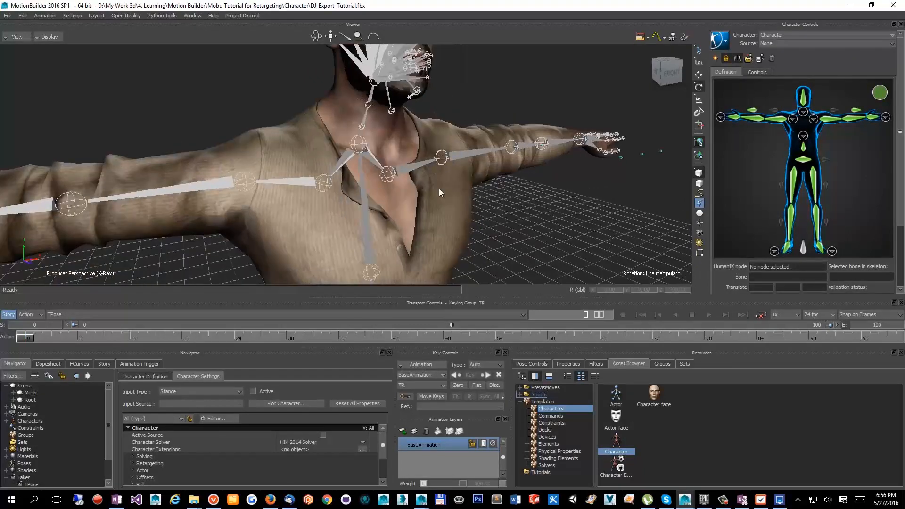
left_click(803, 111)
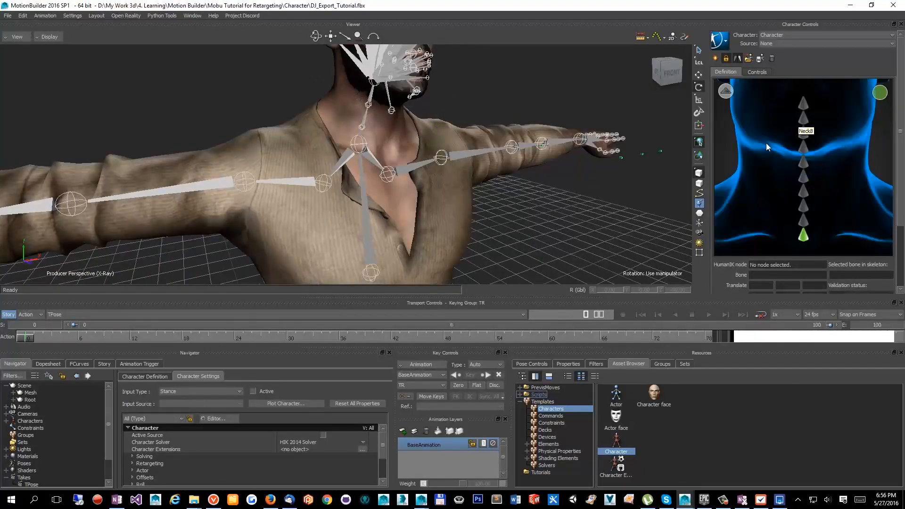
left_click(803, 234)
left_click_drag(380, 208, 580, 197, "ctrl+shift")
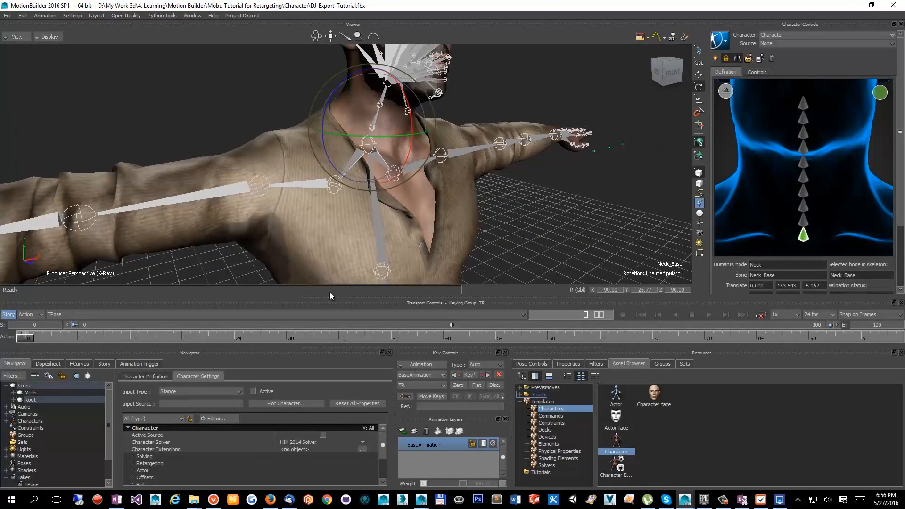
- Reveal Neck_Base in the scene hierarchy and expand its branch down to Neck_Control
left_click(13, 399)
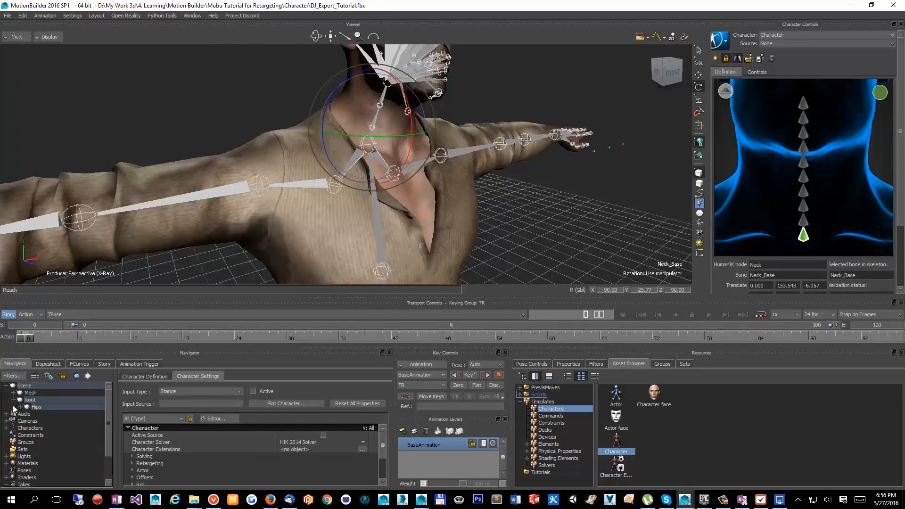
right_click(42, 403)
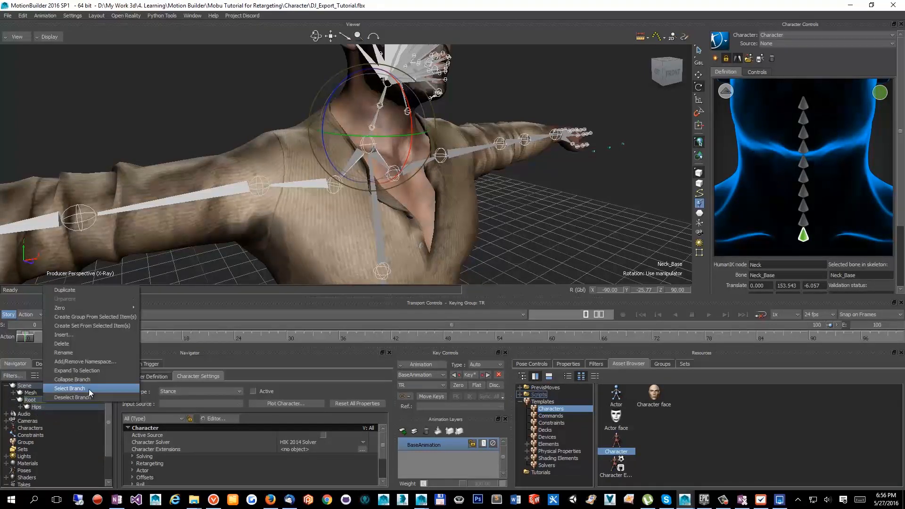
left_click(103, 371)
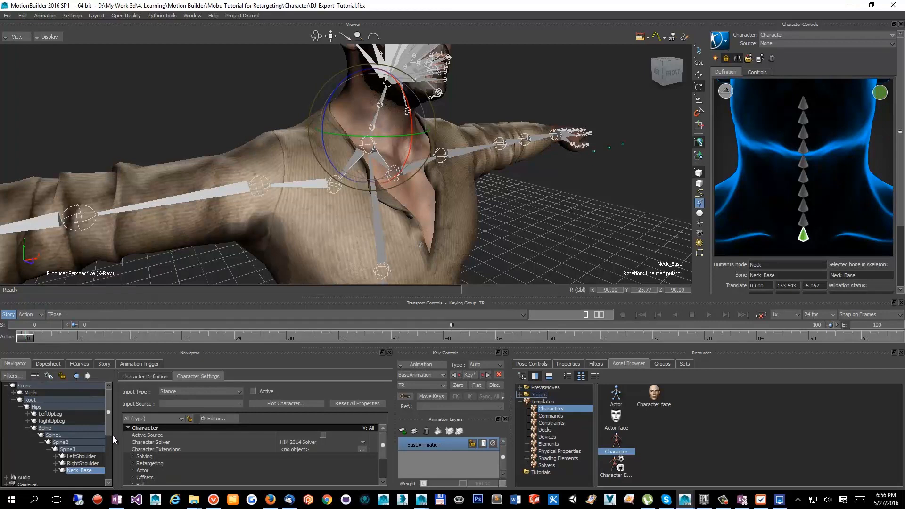
left_click_drag(112, 435, 128, 437)
scroll(146, 417, "down", 2)
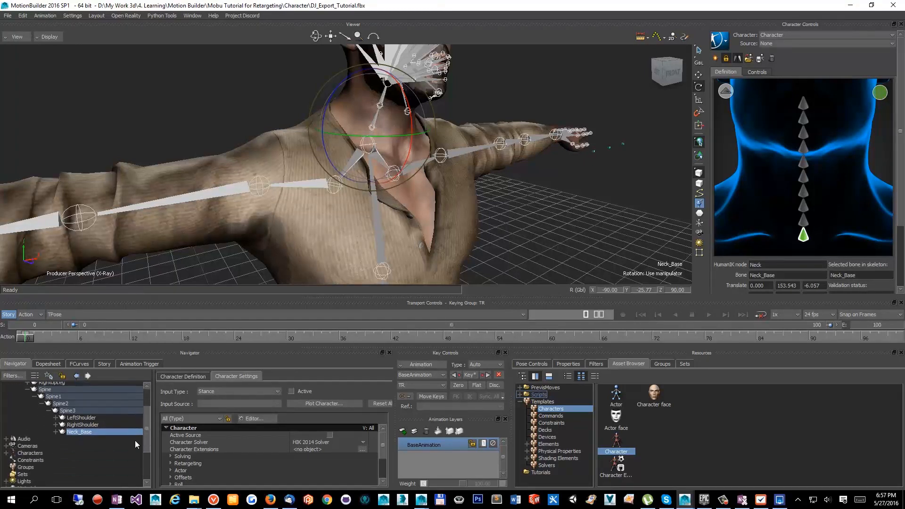
left_click(56, 427)
left_click(64, 435)
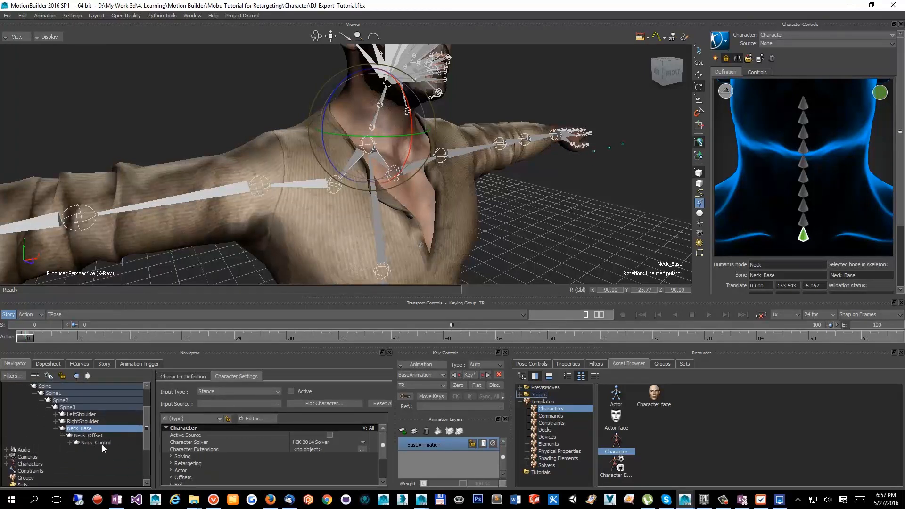
- Assign Neck_Control to the Neck node of the character definition and return to the full-body view
left_click(100, 442)
right_click(803, 234)
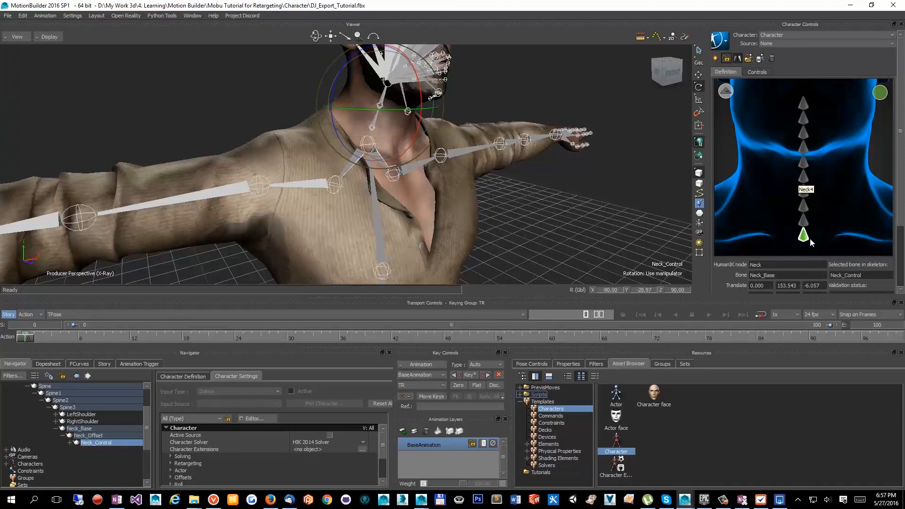
right_click(802, 235)
left_click(828, 239)
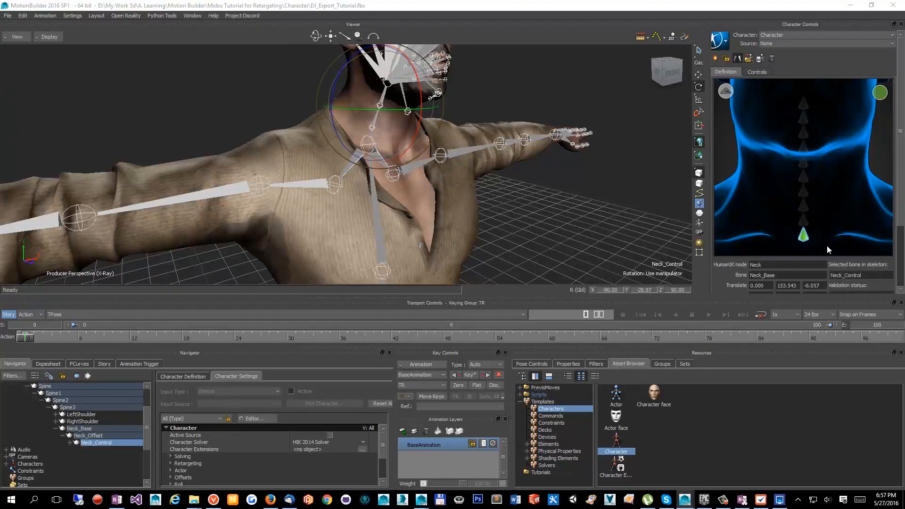
left_click(786, 280)
left_click(725, 91)
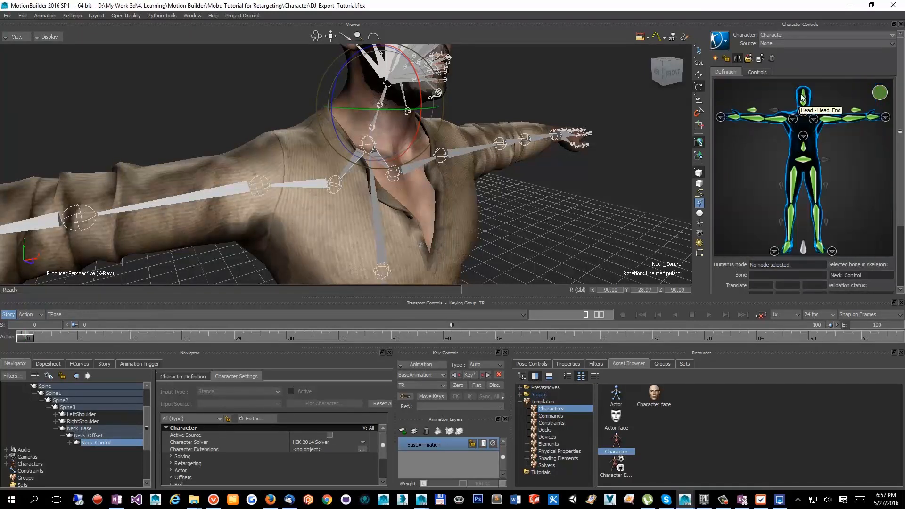
- Assign HeadControl, found below Head_Offset, to the Head node of the character definition
left_click(70, 442)
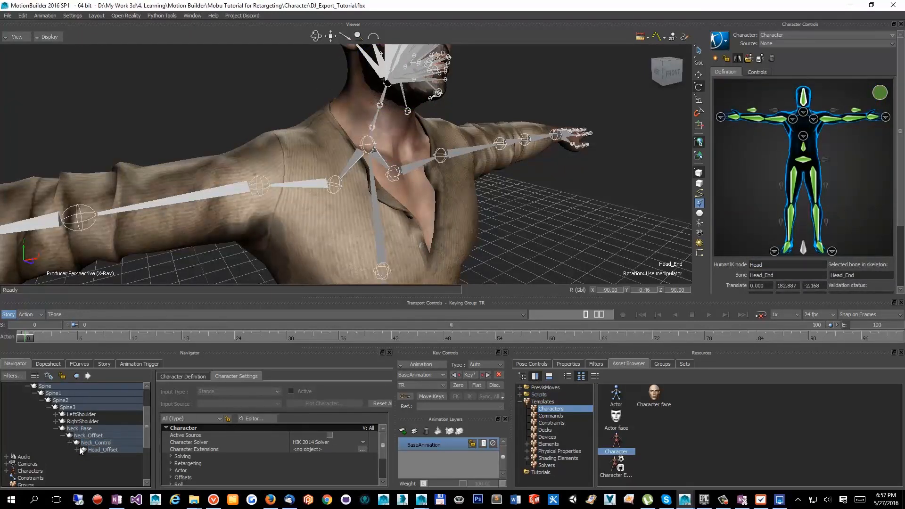
left_click(77, 450)
left_click(109, 456)
right_click(803, 99)
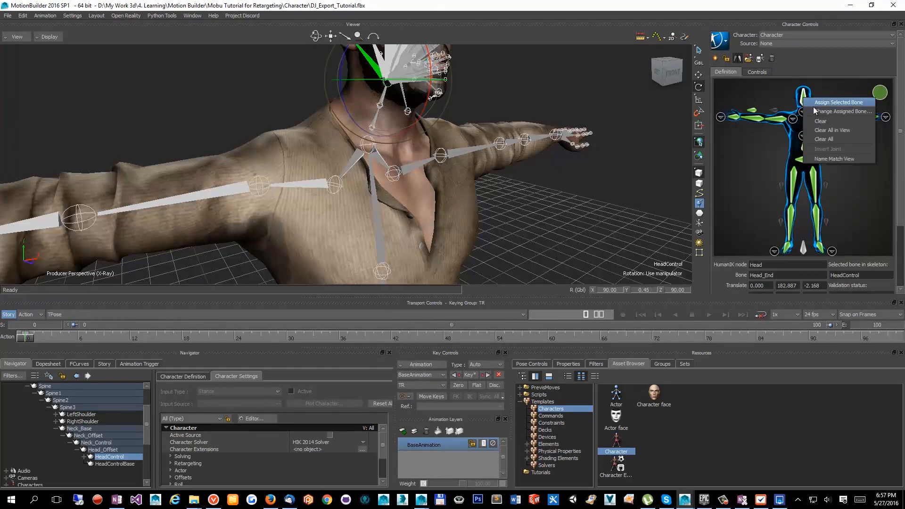
left_click(820, 104)
left_click(800, 281)
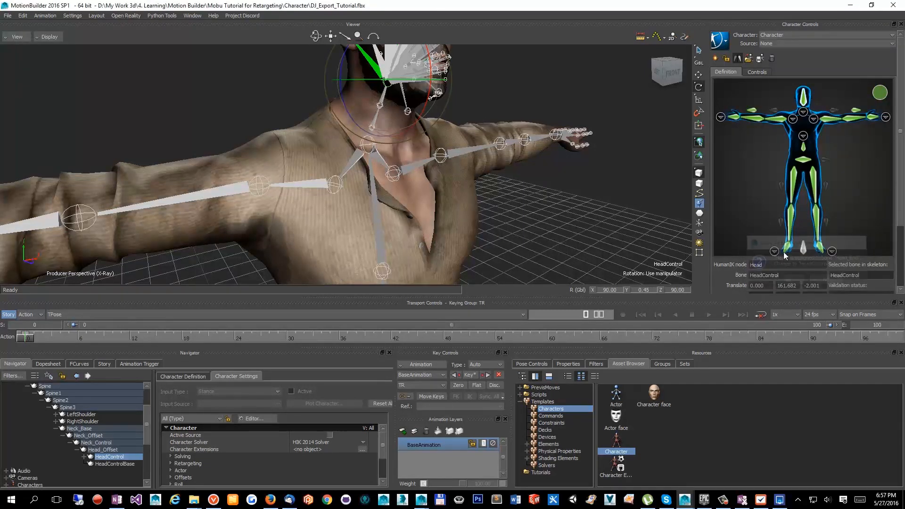
- Check the bone mapping of the spine and one shoulder in the character definition
left_click(803, 136)
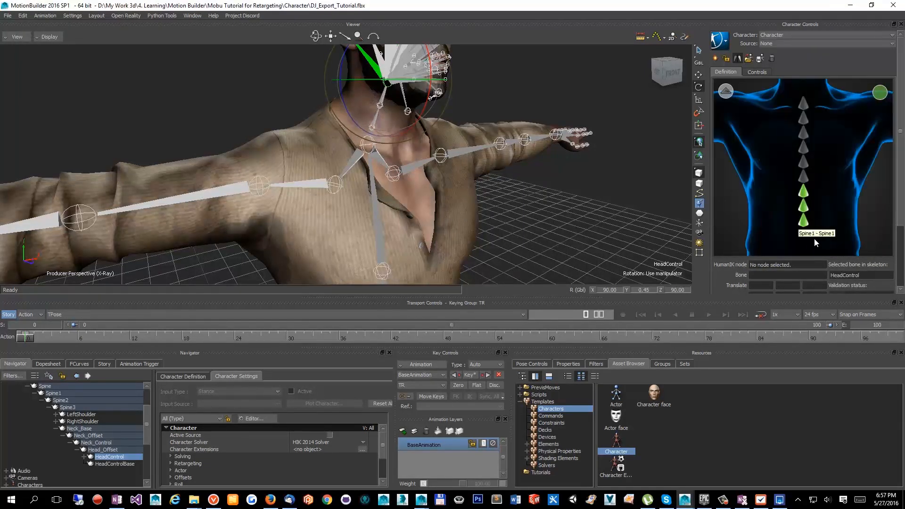
left_click(726, 91)
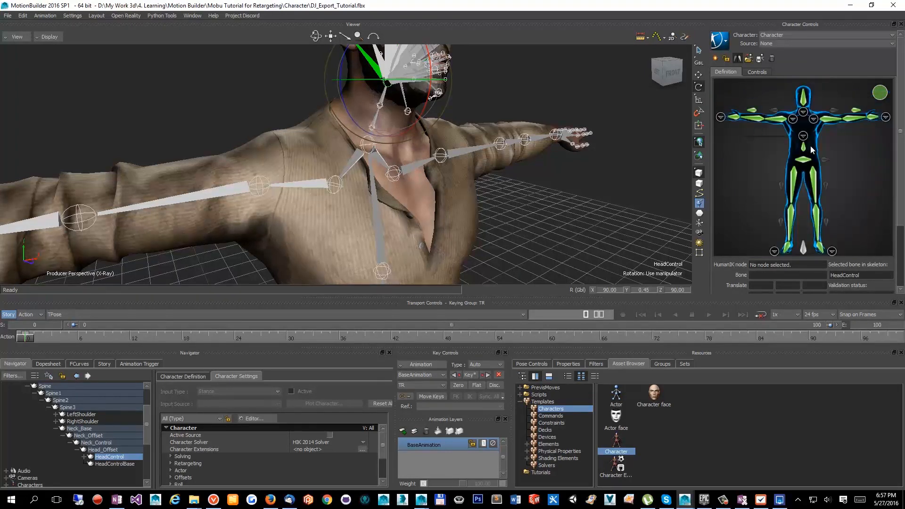
left_click(792, 118)
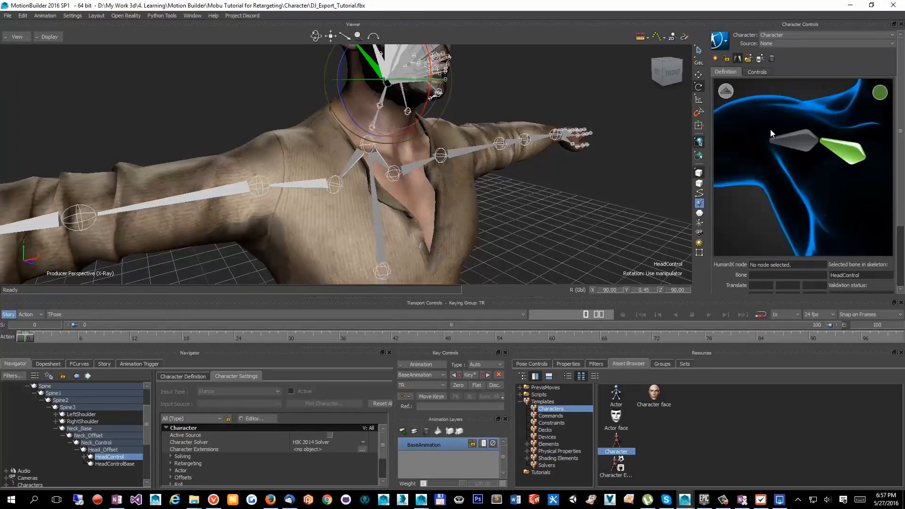
left_click(726, 91)
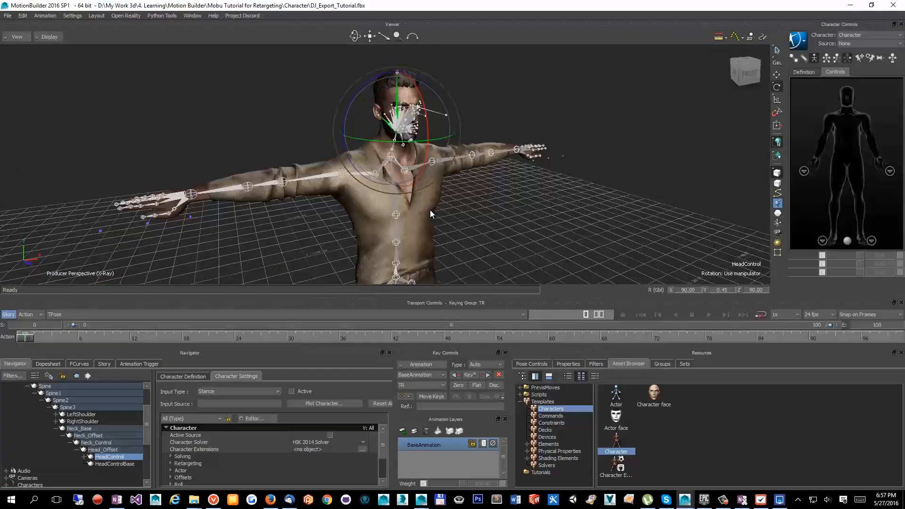
- Collapse the Root hierarchy and create a character extension for the Character
left_click_drag(430, 210, 516, 184, "ctrl+shift")
scroll(138, 424, "up", 2)
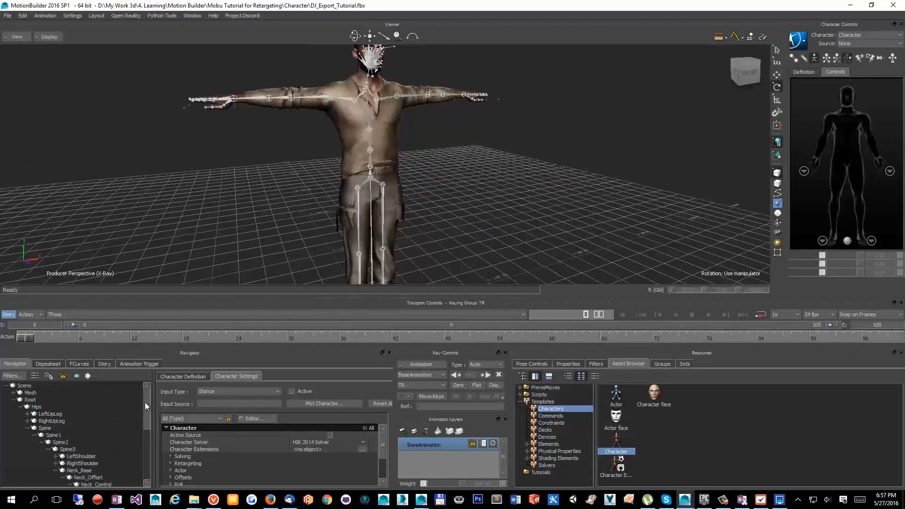
left_click(13, 399)
left_click(6, 422)
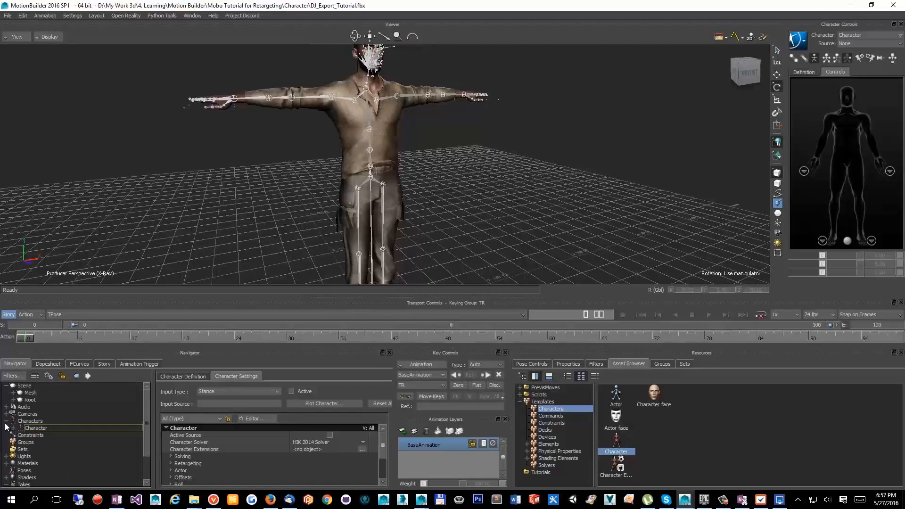
left_click(14, 428)
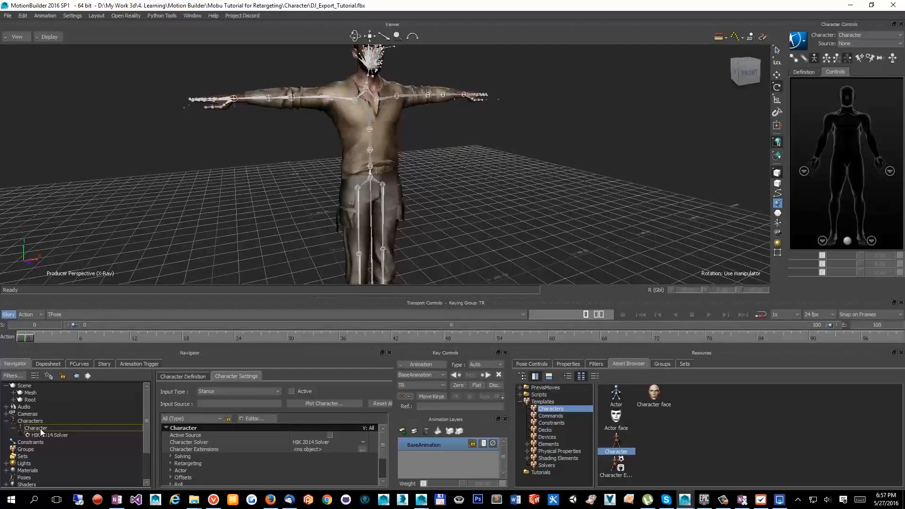
right_click(40, 428)
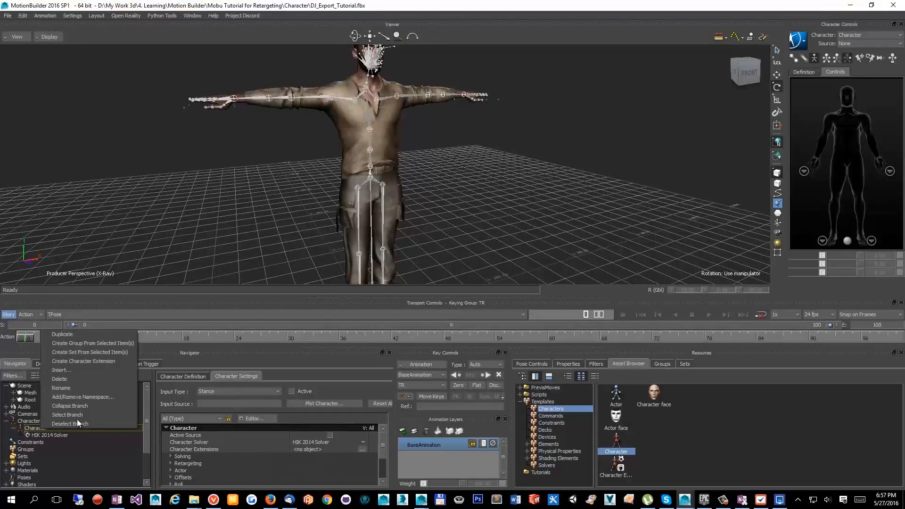
left_click(112, 360)
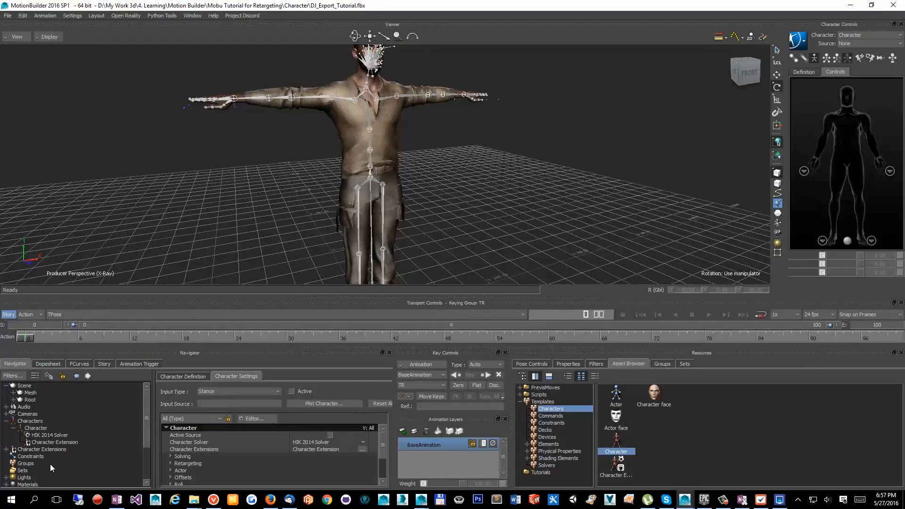
- Expand the Character Extensions group and add the Root joint to the new character extension
left_click(7, 450)
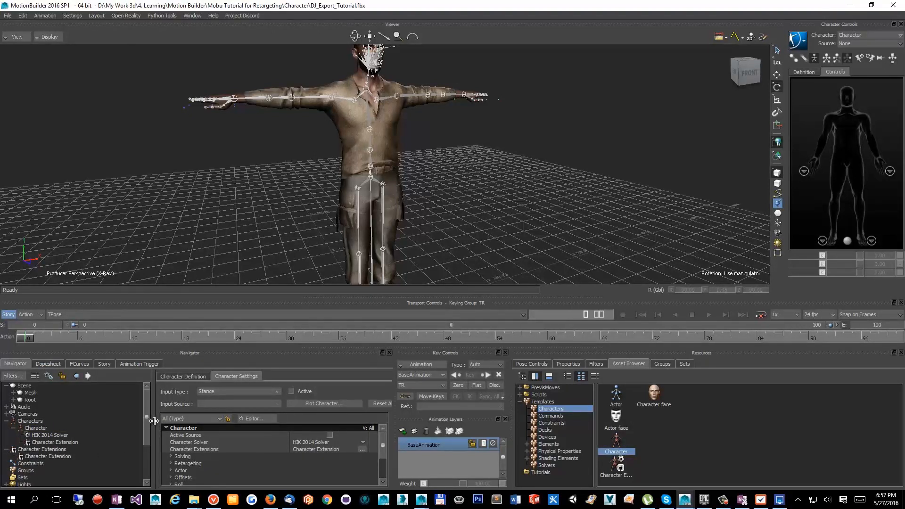
left_click_drag(154, 421, 173, 422)
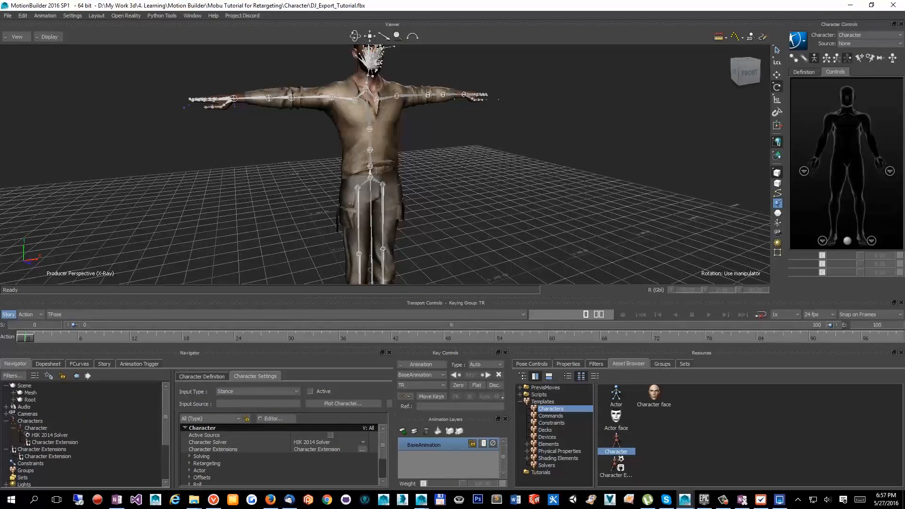
scroll(535, 152, "down", 3)
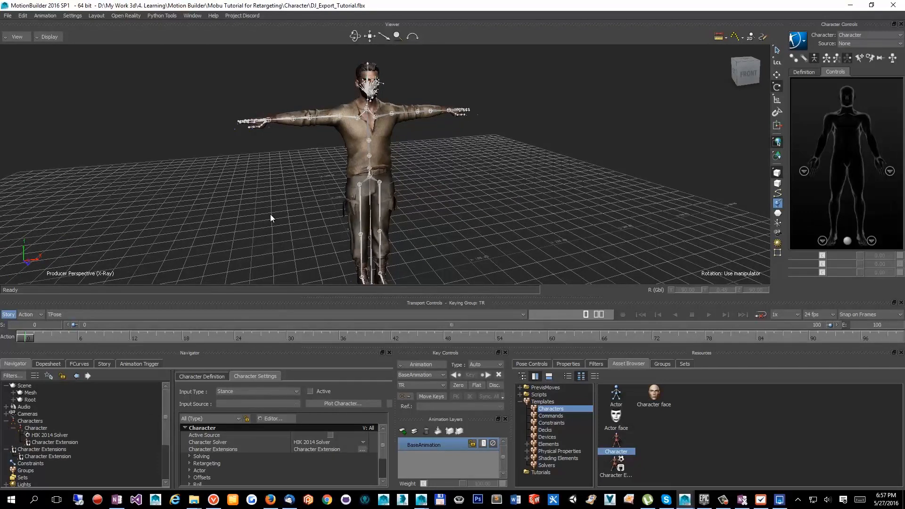
left_click_drag(377, 210, 368, 192, "shift")
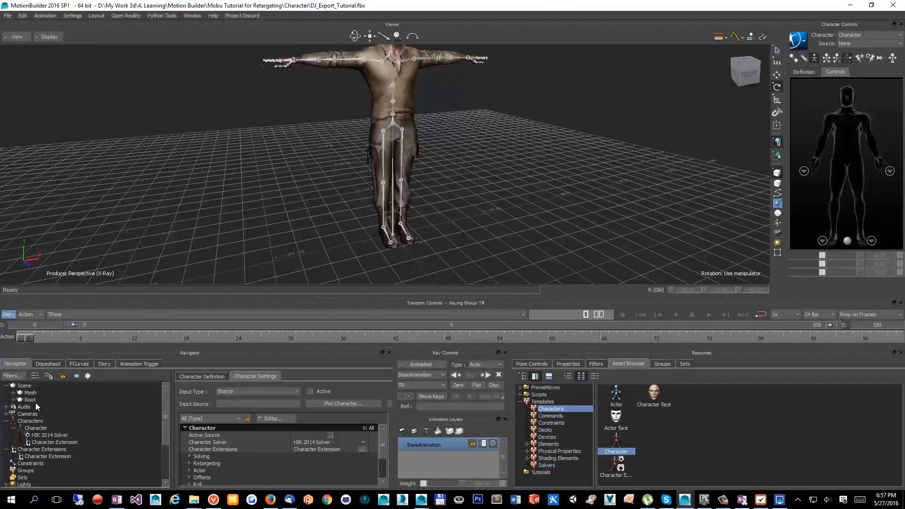
left_click_drag(29, 401, 87, 455)
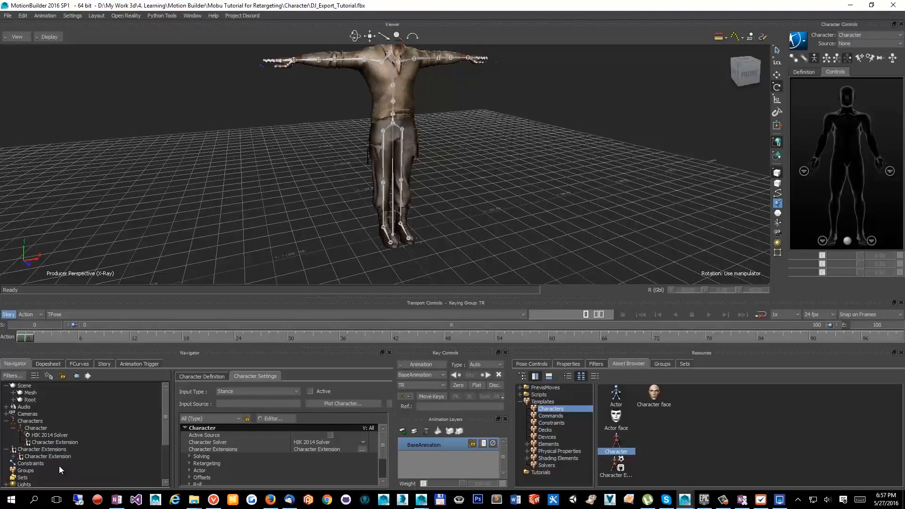
- Expand the new Character Extension to check its Root member on the skeleton, and clear the selection
left_click(13, 456)
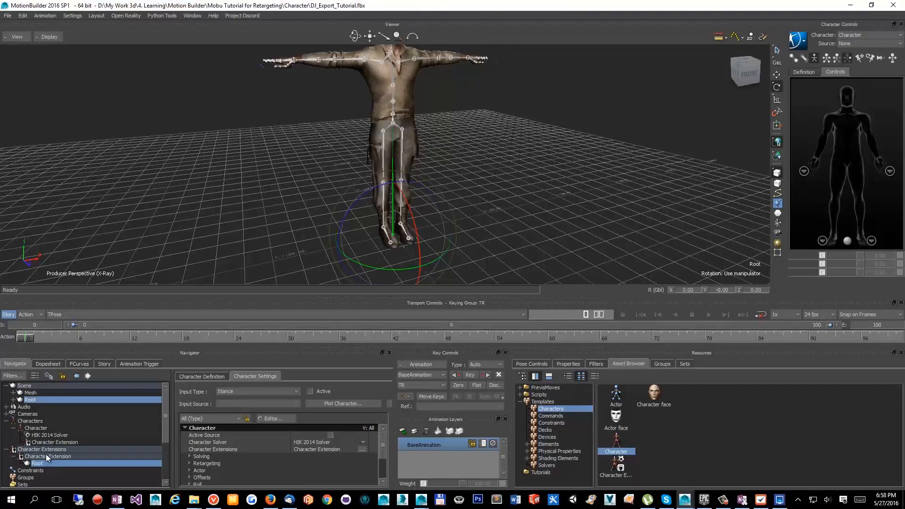
left_click_drag(492, 191, 432, 189)
left_click(361, 203)
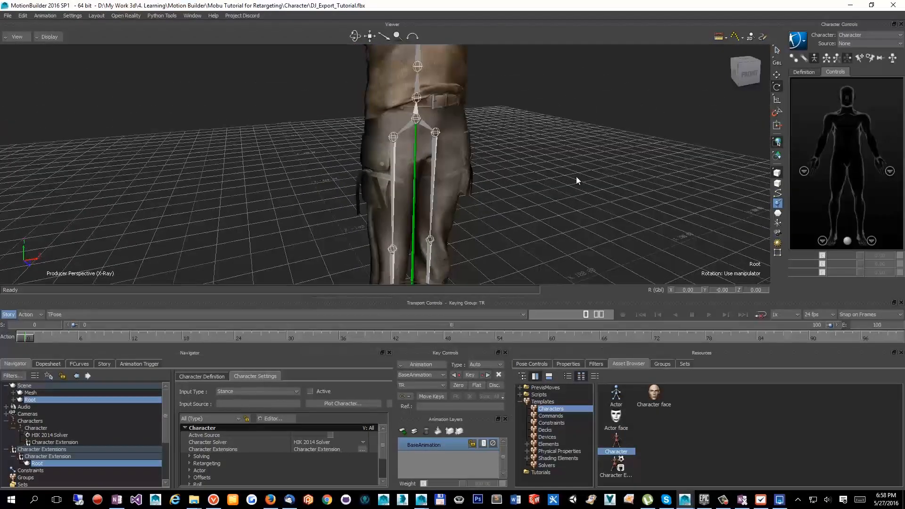
left_click(576, 177)
left_click_drag(575, 176, 546, 193)
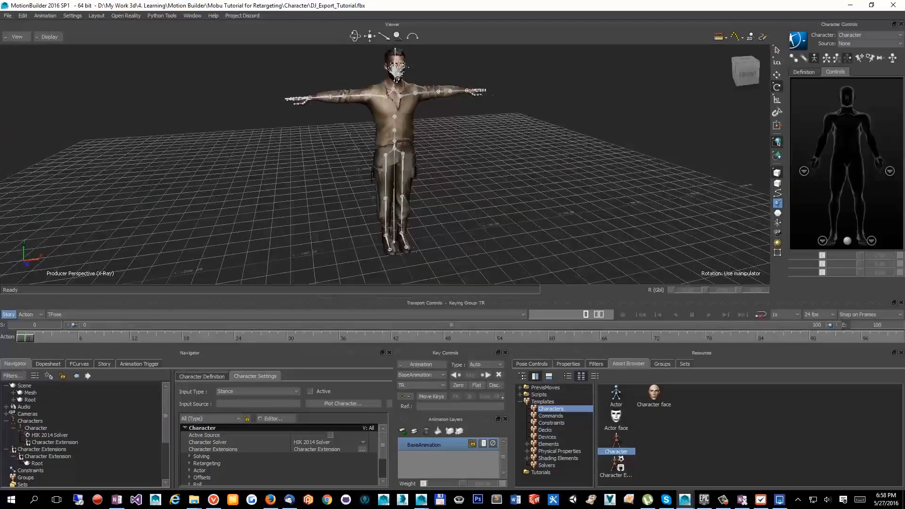
- Switch the viewer display from X-Ray to Models only and save the character file
left_click_drag(144, 203, 424, 184)
left_click_drag(333, 175, 362, 112)
left_click_drag(490, 167, 372, 174)
key("ctrl+a")
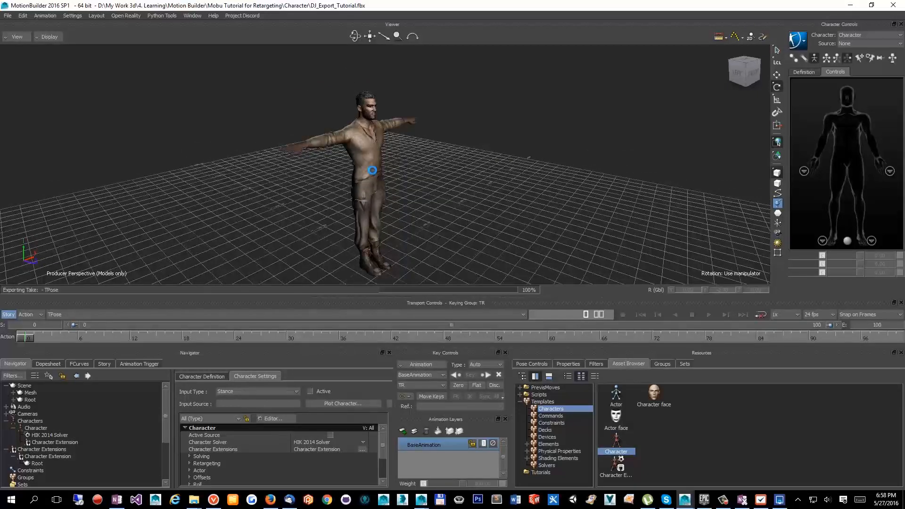
- Expand the Root in the scene hierarchy, give the lower panels more height, and clear the selection
left_click(13, 391)
left_click(13, 393)
left_click(13, 399)
left_click(26, 400)
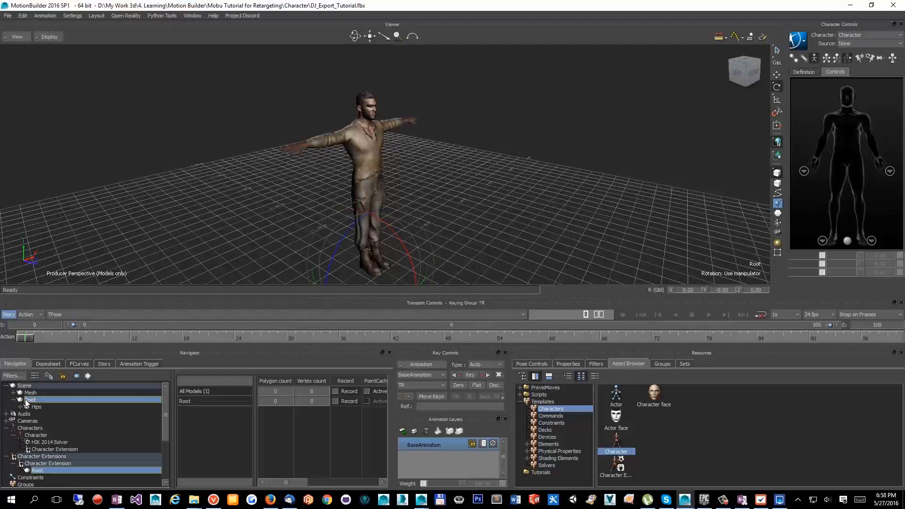
left_click_drag(342, 297, 342, 279)
left_click(510, 175)
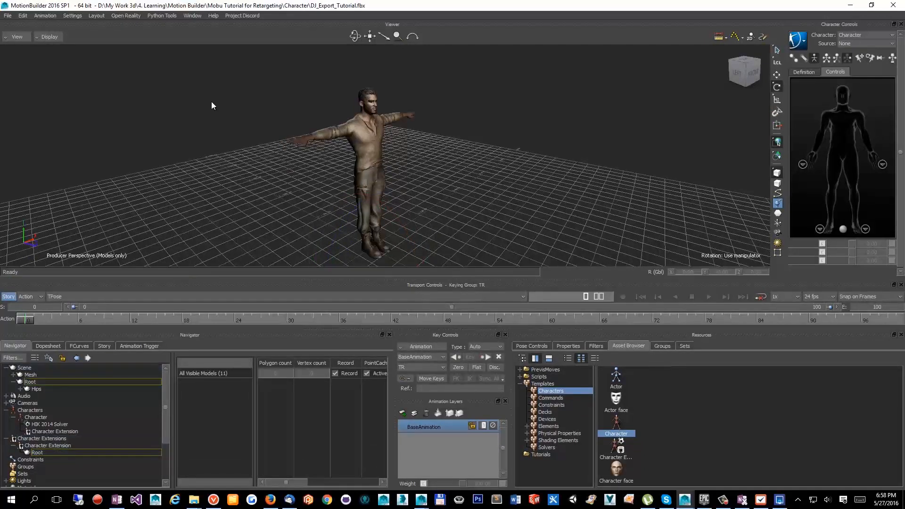
- Start merging a file into the scene and browse up to the top level of Local Disk (D:)
left_click(10, 16)
left_click(19, 37)
left_click(512, 173)
left_click(512, 173)
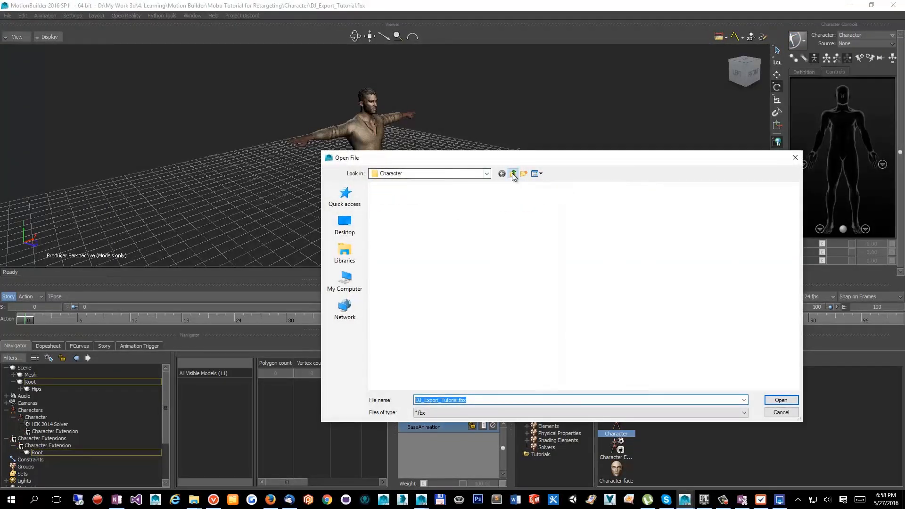
left_click(512, 174)
left_click(512, 173)
left_click(512, 174)
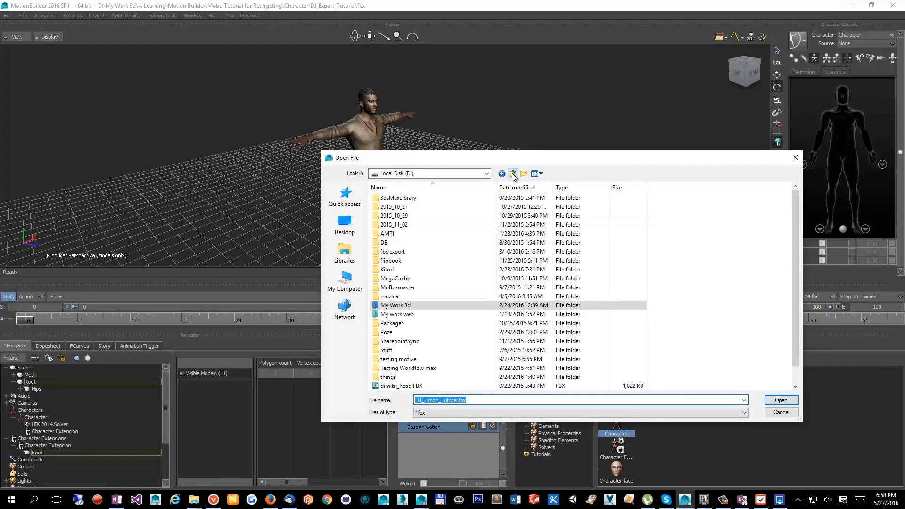
- Browse through My Work 3d and its Planning folders to the Work folder of 591 - YEK Full Body and Facial Rig
double_click(420, 314)
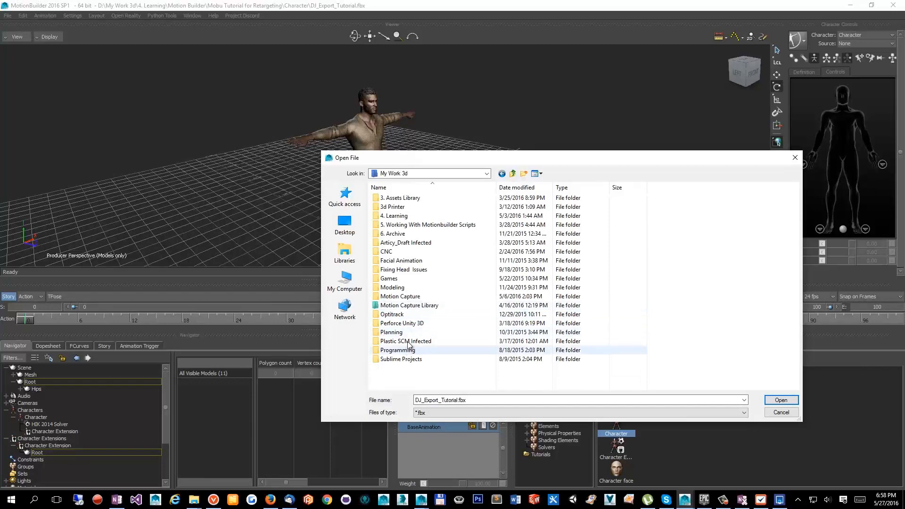
double_click(411, 335)
double_click(403, 208)
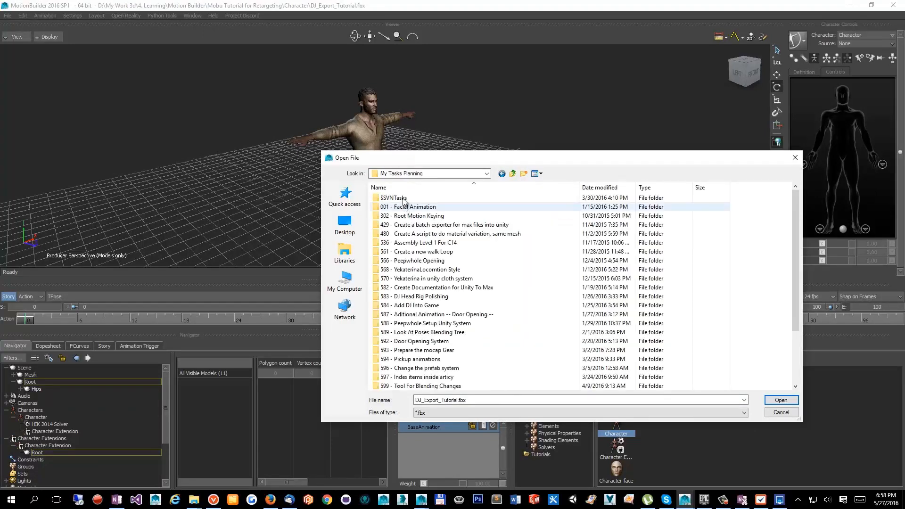
double_click(401, 198)
double_click(410, 216)
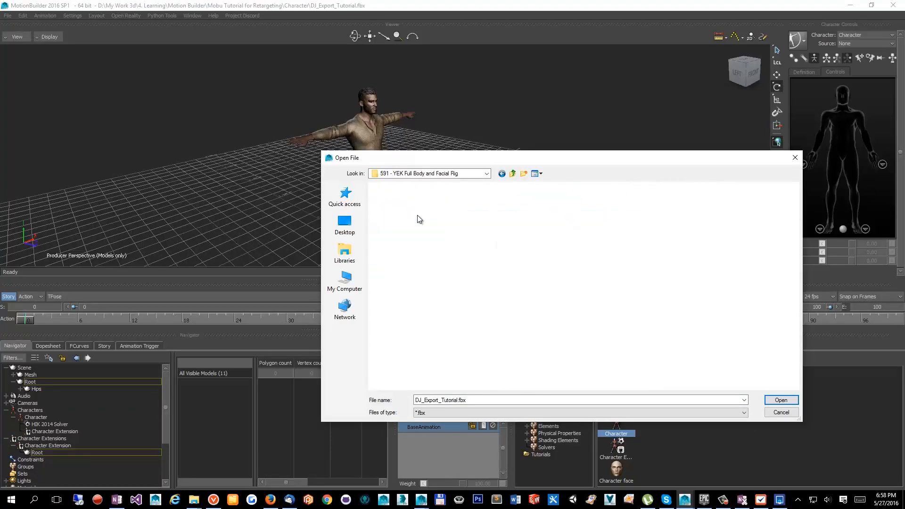
left_click(402, 208)
double_click(402, 208)
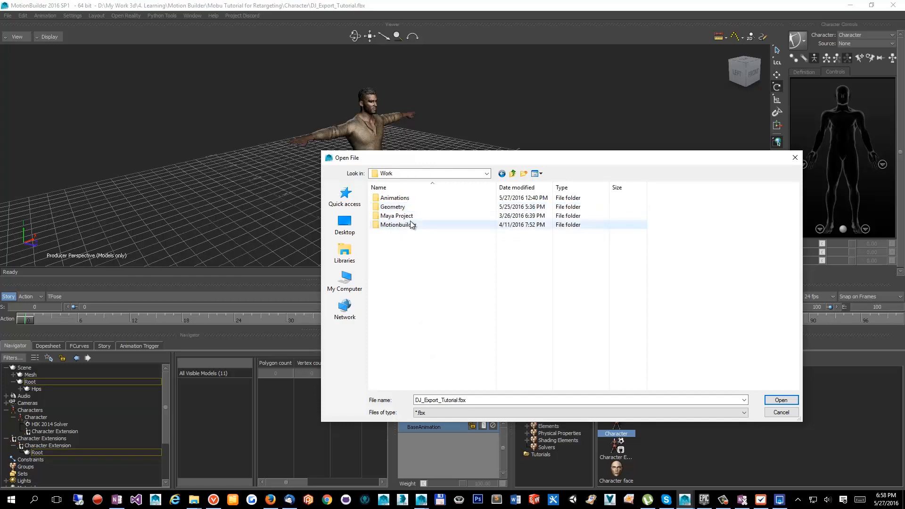
- Merge the arrow FBX file from the Maya project's Export folder into the scene, keeping the offered merge options
double_click(404, 216)
double_click(398, 208)
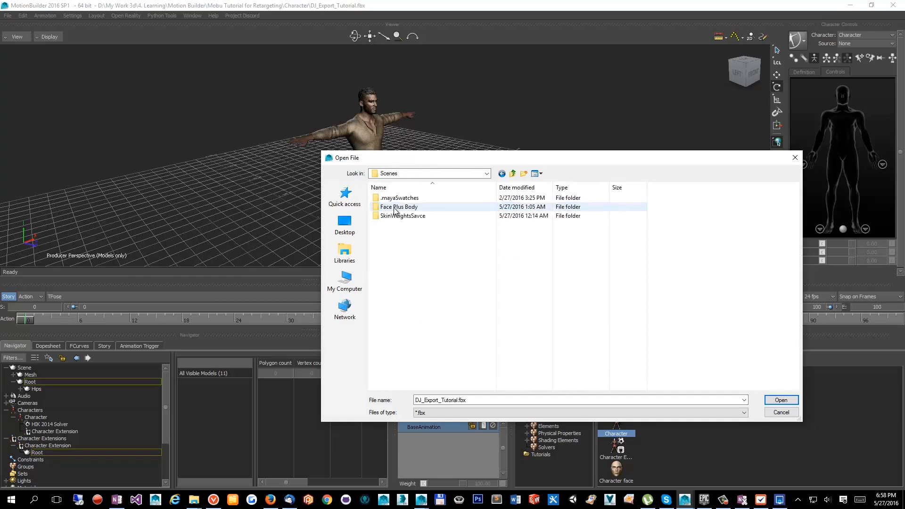
left_click(512, 173)
double_click(446, 198)
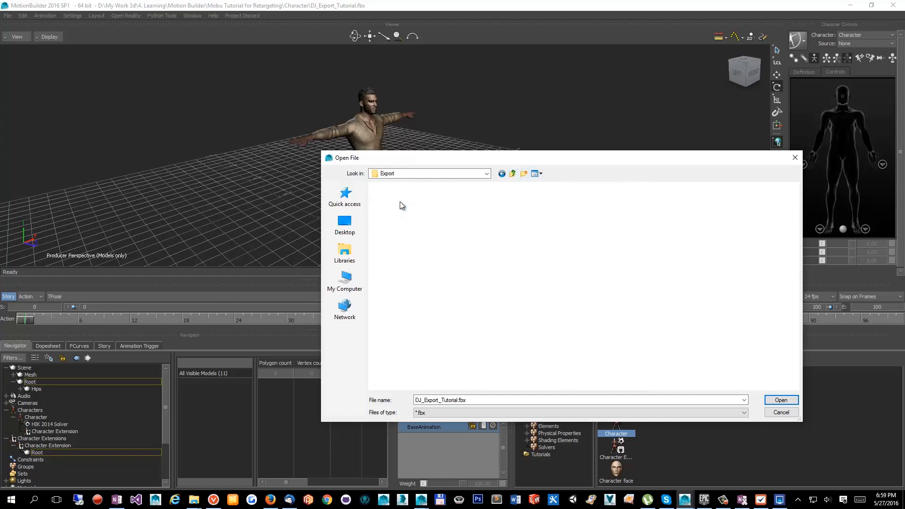
double_click(444, 211)
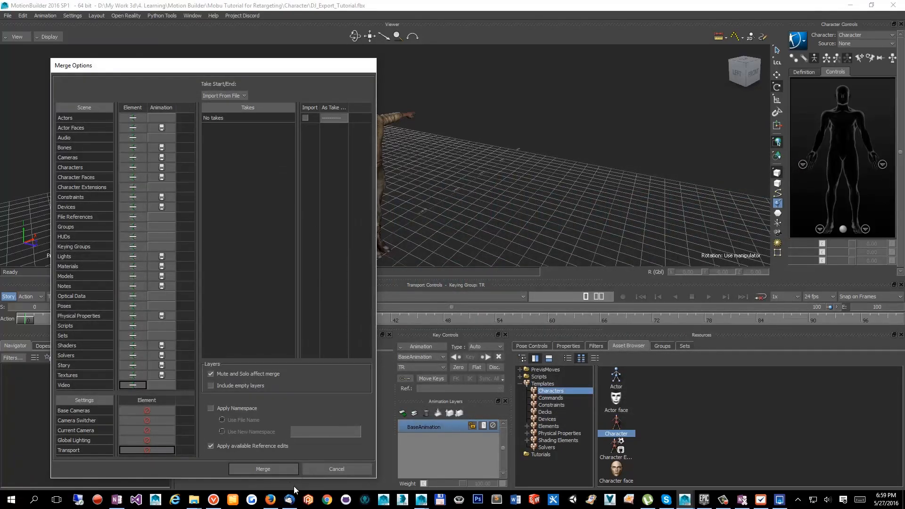
left_click(271, 469)
- Examine the merged arrow at the character's feet, try picking it in the viewer, and clear the selection
left_click_drag(323, 204, 454, 206, "ctrl+shift")
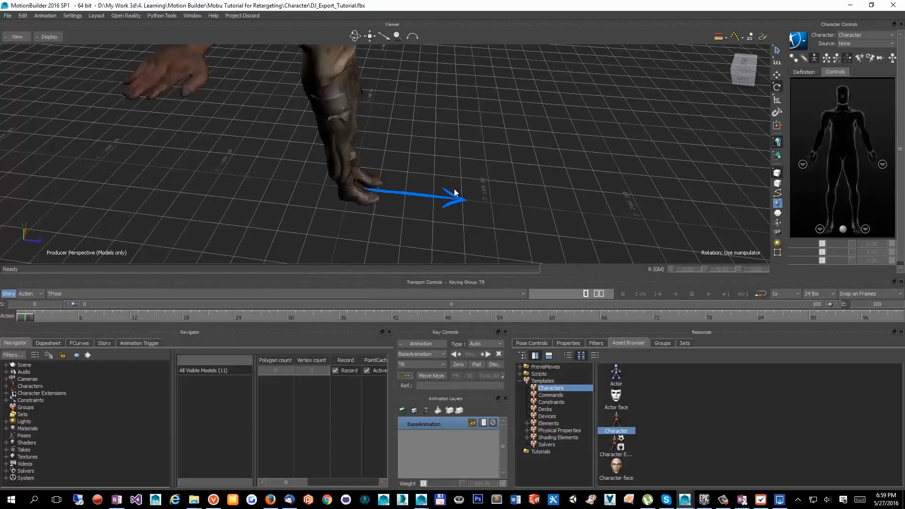
left_click_drag(437, 194, 436, 168, "ctrl")
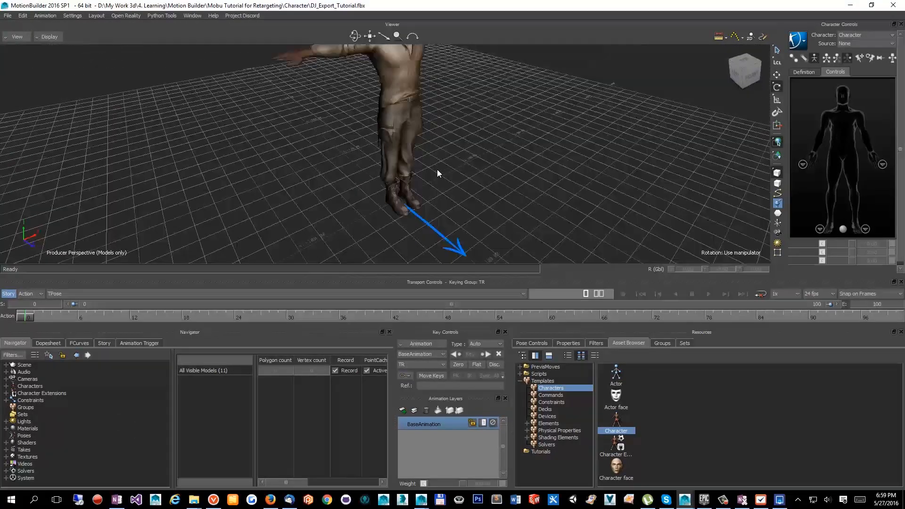
left_click(777, 213)
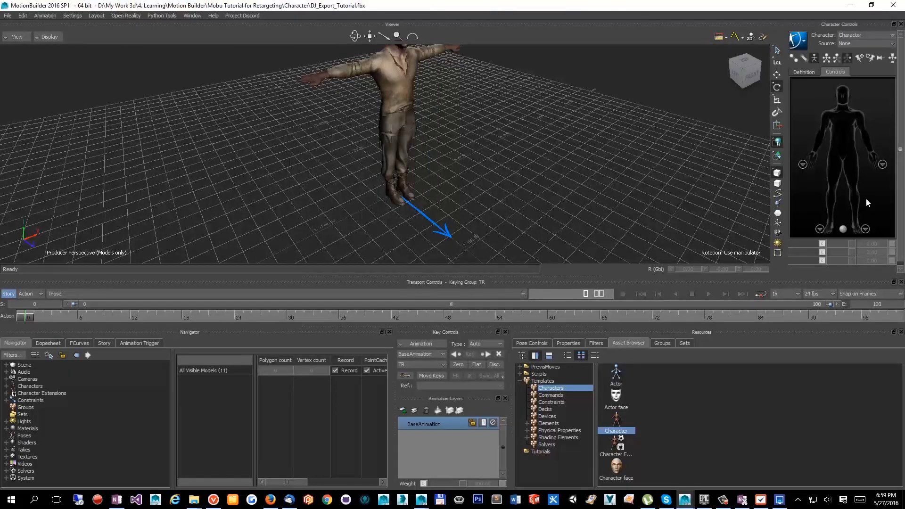
left_click(333, 162)
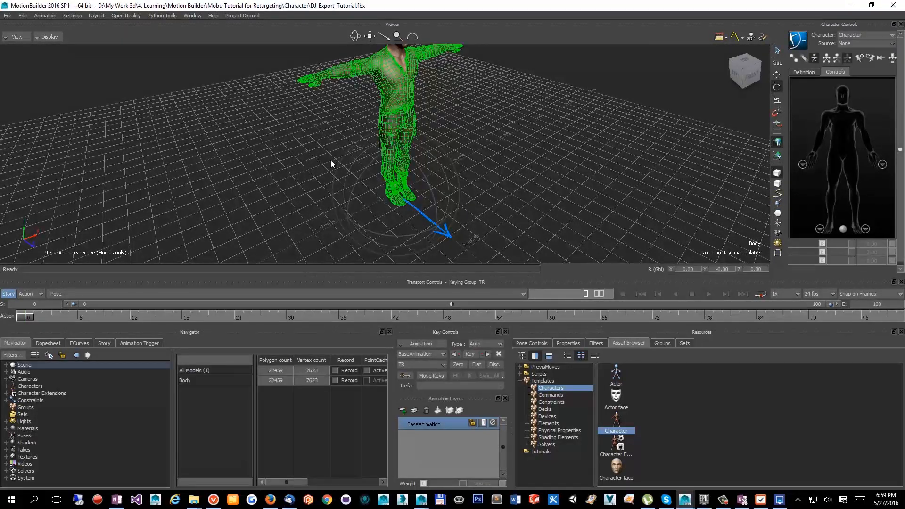
left_click(570, 220)
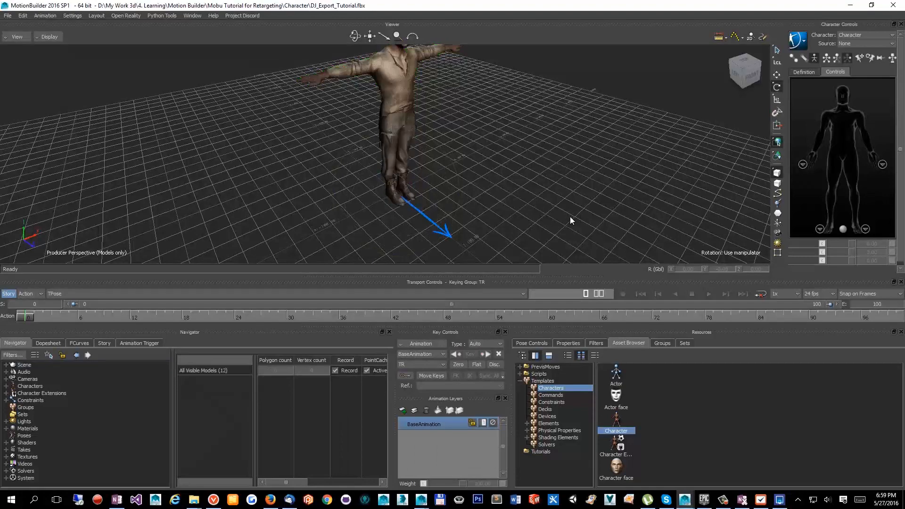
- Select YEKArrow in the scene hierarchy, activate the translation manipulator, and examine the arrow's placement and forward direction
left_click(7, 365)
left_click(45, 386)
left_click_drag(464, 200, 395, 216, "ctrl+shift")
key("t")
scroll(481, 200, "down", 5)
scroll(465, 207, "up", 10)
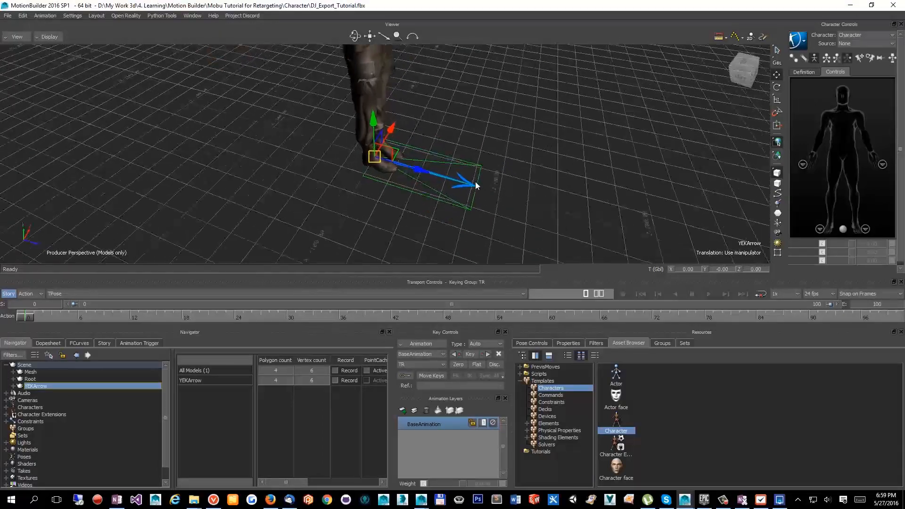
left_click_drag(475, 186, 430, 167, "ctrl+shift")
scroll(430, 167, "down", 3)
left_click_drag(382, 144, 438, 196, "ctrl+shift")
scroll(444, 199, "up", 5)
left_click(530, 149)
left_click_drag(530, 150, 330, 185, "ctrl+shift")
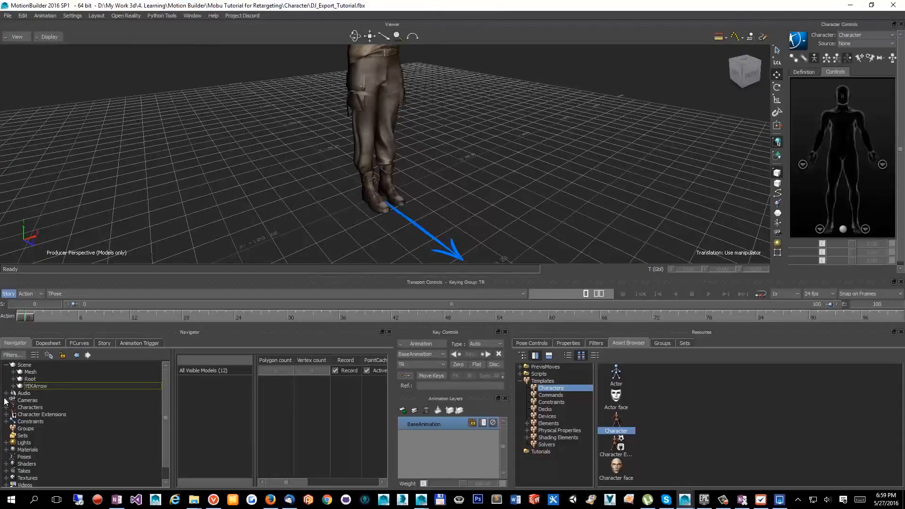
- Add the Root as the parent source of the Arrow Parent/Child constraint on YEKArrow and activate it with Snap
left_click(5, 421)
left_click(34, 429)
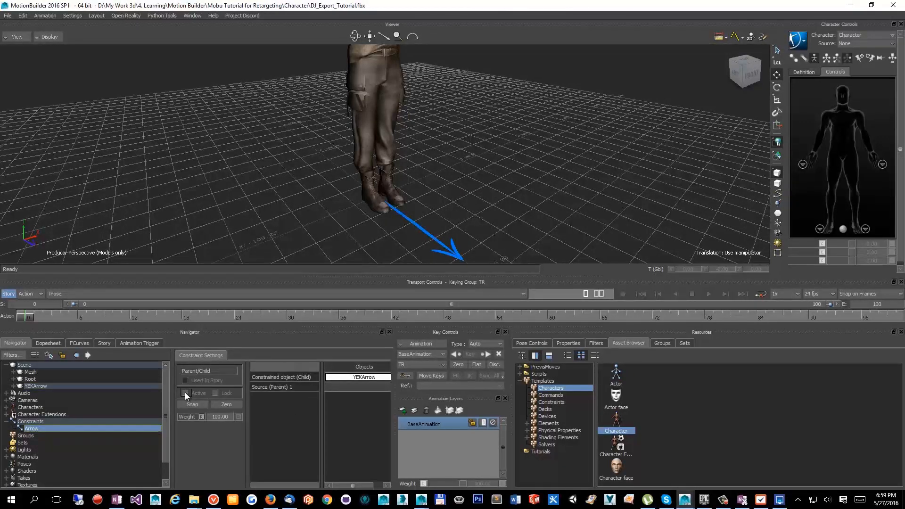
left_click(29, 379)
left_click_drag(28, 379, 348, 396)
left_click(192, 404)
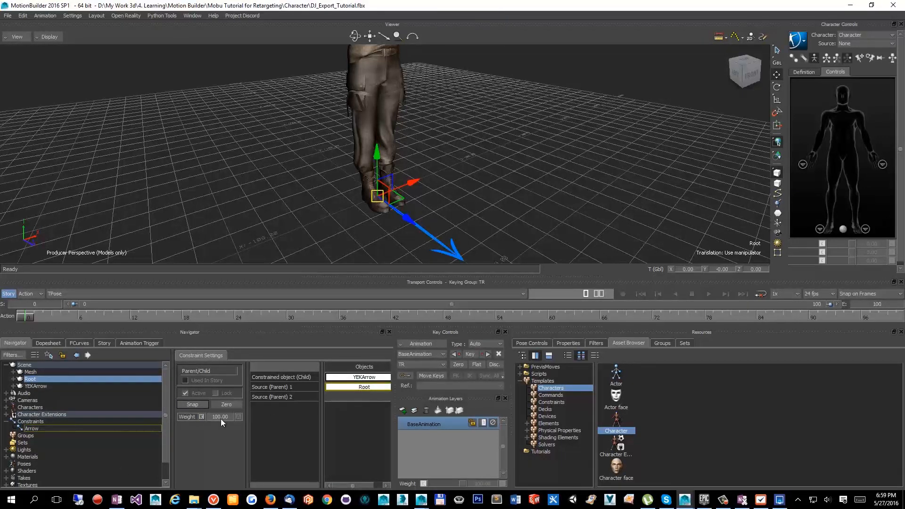
left_click(31, 428)
left_click_drag(419, 181, 292, 258, "ctrl+shift")
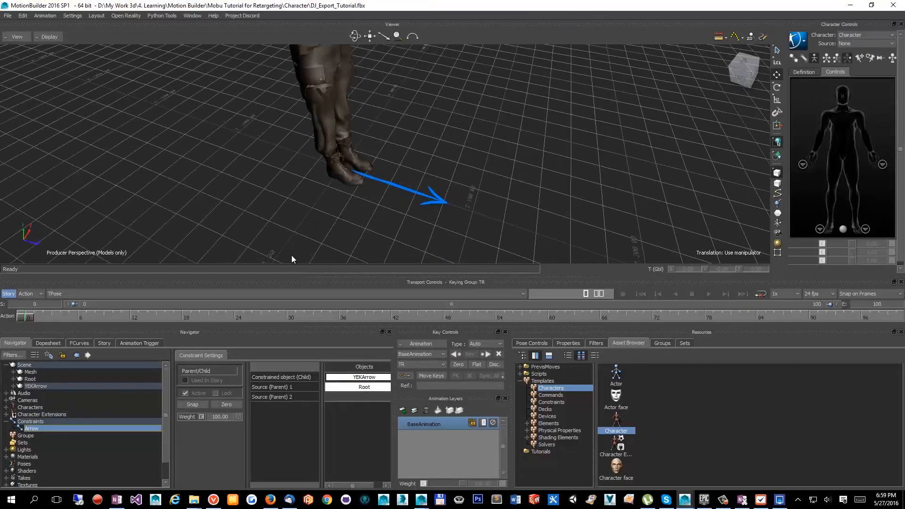
left_click_drag(434, 242, 396, 179, "ctrl")
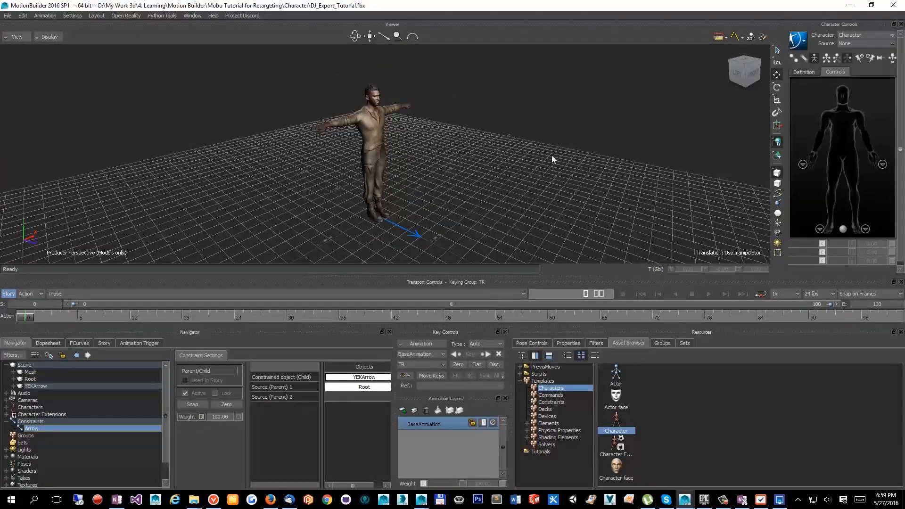
left_click_drag(551, 156, 362, 174, "ctrl+shift")
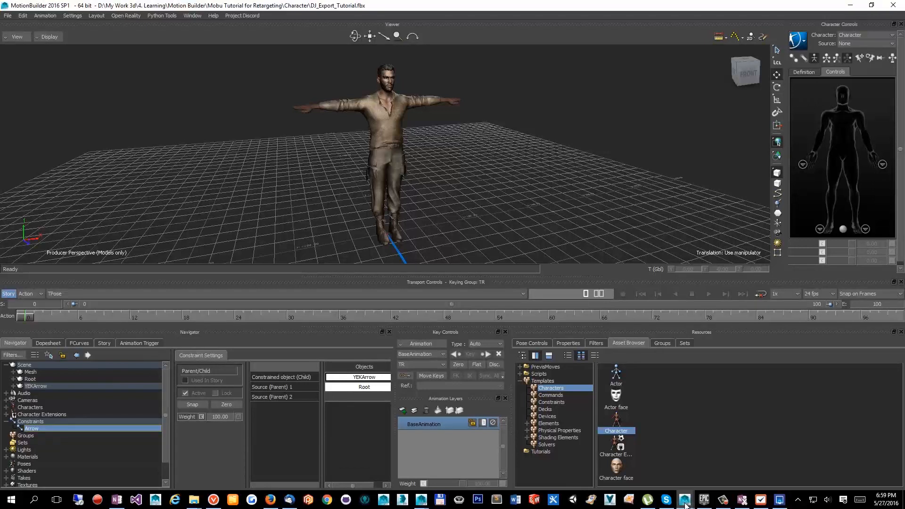
- Switch to the other MotionBuilder window with the BindPoseDJ - Kubold Male scene and view its character from the side
mouse_move(685, 504)
left_click(654, 454)
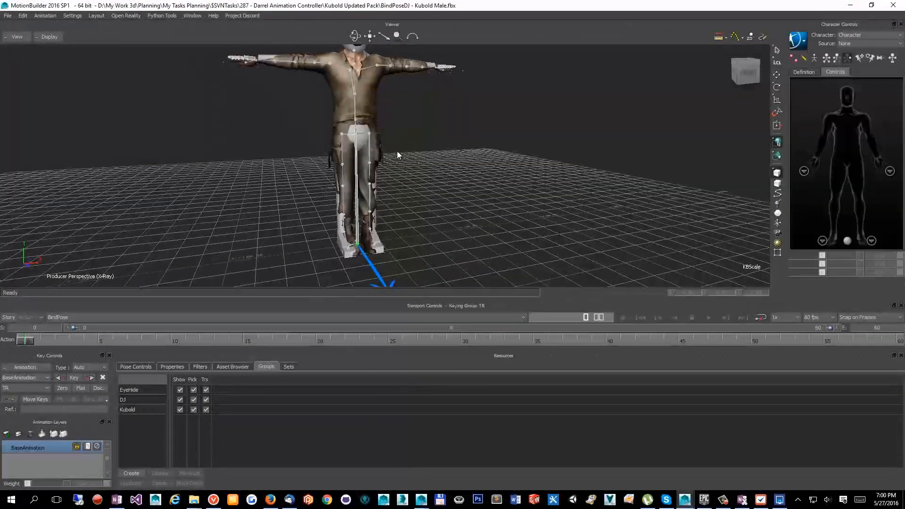
left_click_drag(397, 150, 277, 109)
- Open MovementAnimsetPro.fbx from the Kubold Anims folder of Mobu Tutorial for Retargeting with all its takes, discarding changes to the current scene
left_click(6, 12)
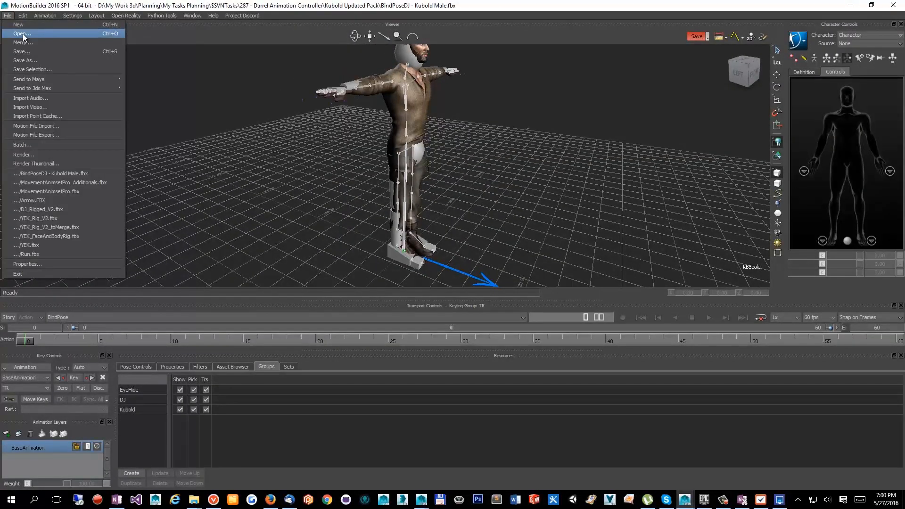
left_click(19, 34)
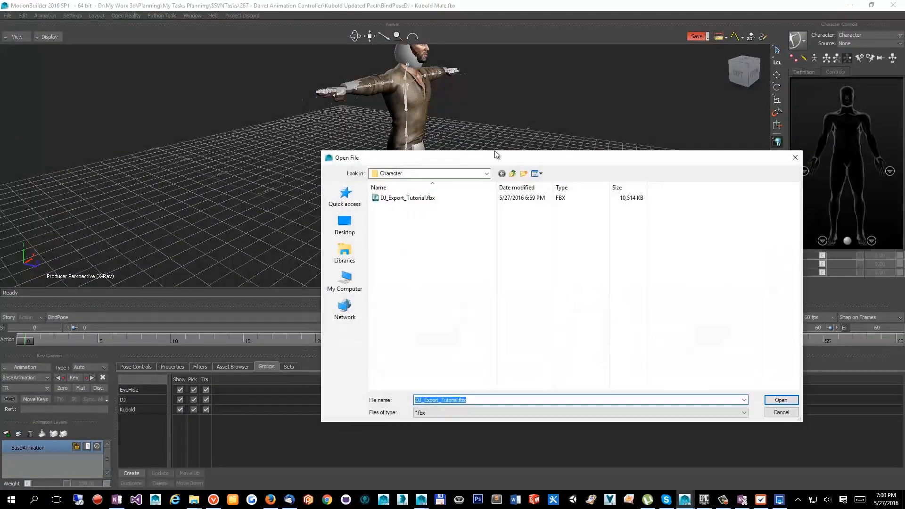
left_click(512, 173)
left_click(512, 174)
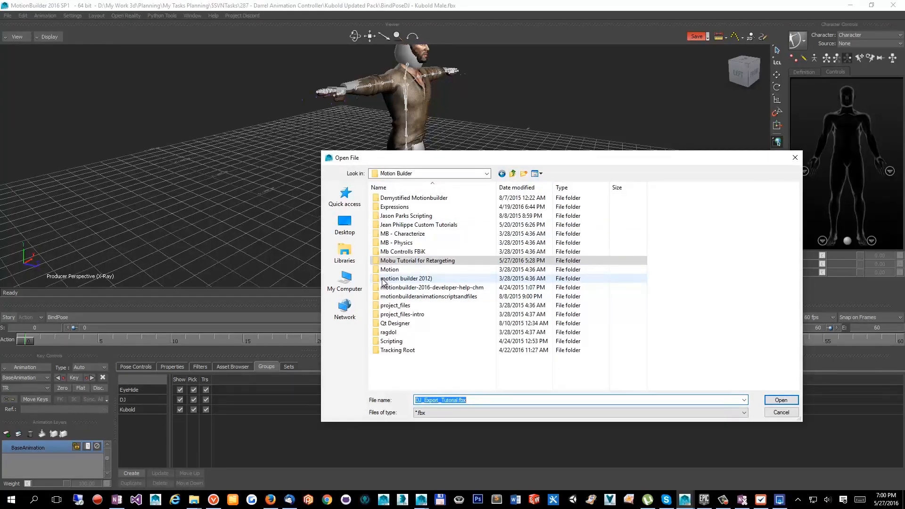
double_click(419, 262)
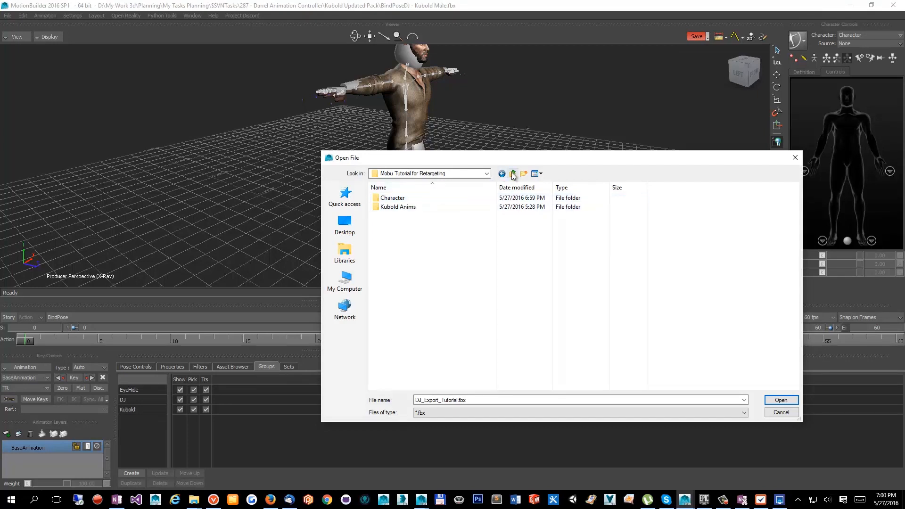
double_click(412, 207)
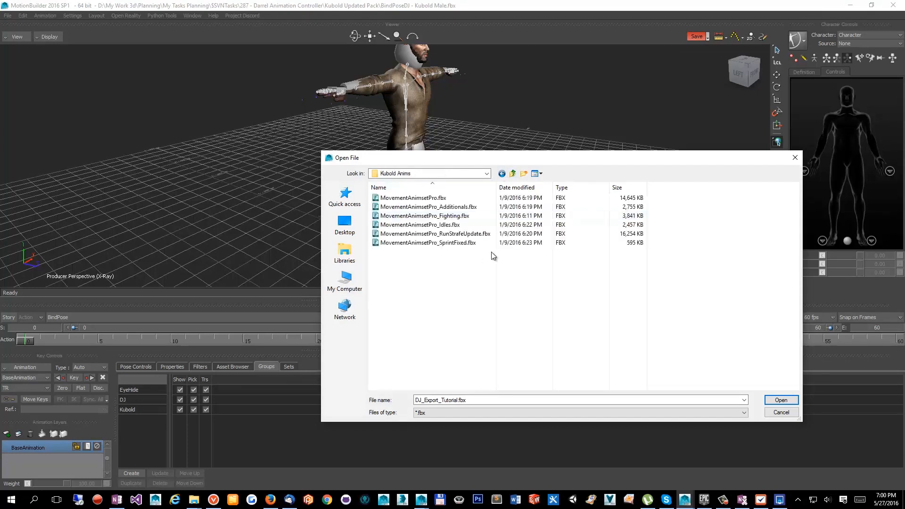
double_click(421, 198)
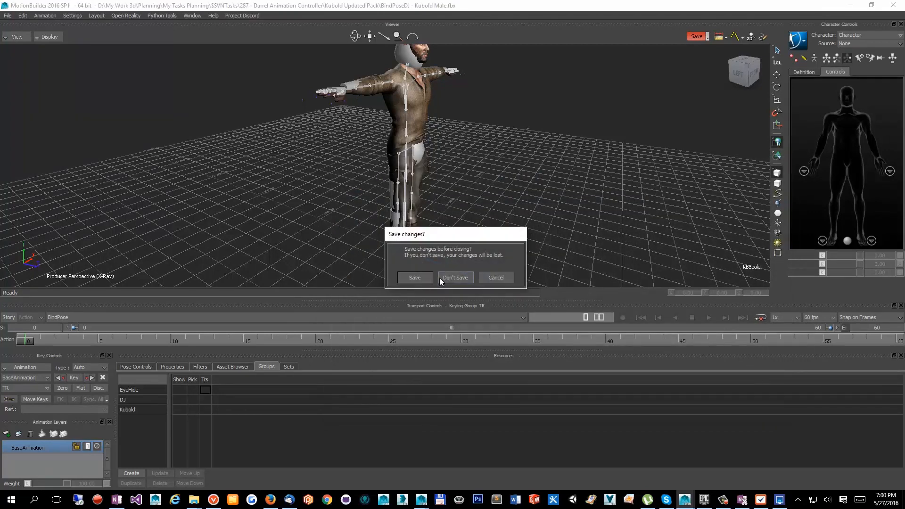
left_click(454, 276)
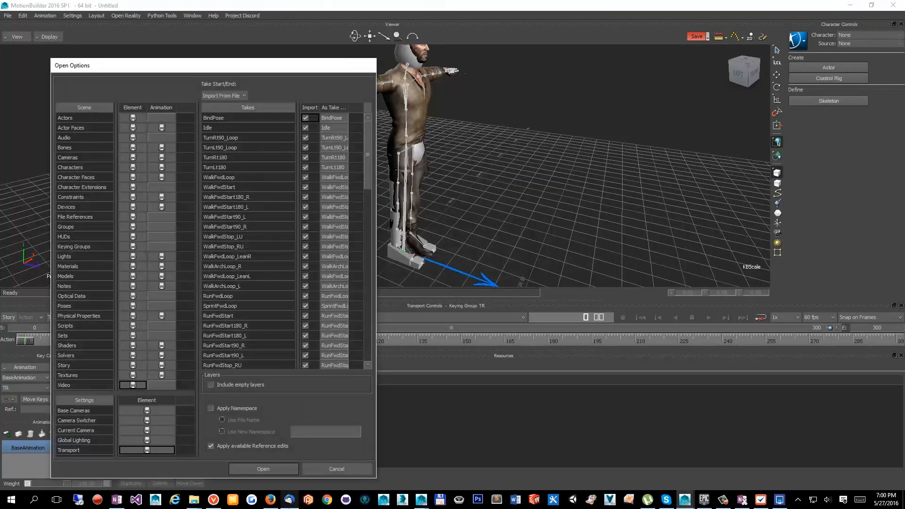
left_click(269, 467)
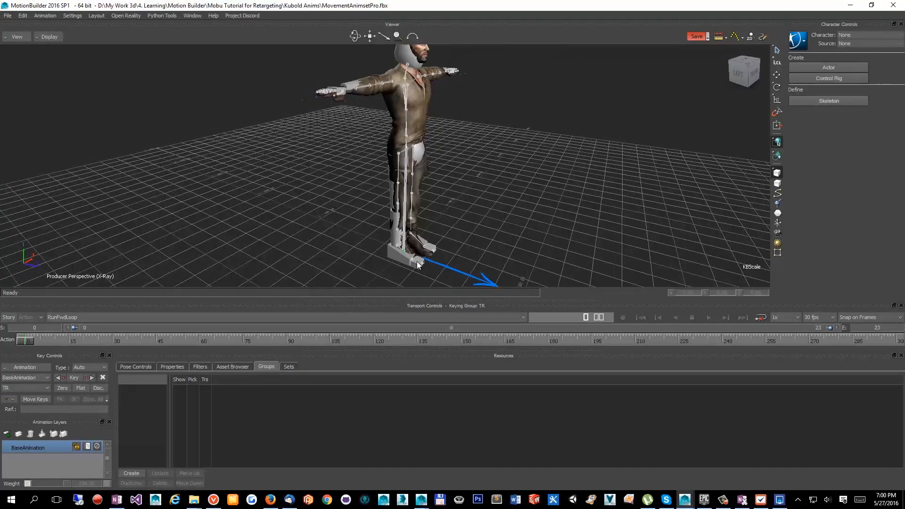
- Make BindPose the current take and view the dummy character from the front
left_click(120, 316)
left_click(75, 9)
left_click_drag(310, 154, 350, 199, "alt")
scroll(388, 182, "up", 5)
scroll(349, 200, "down", 3)
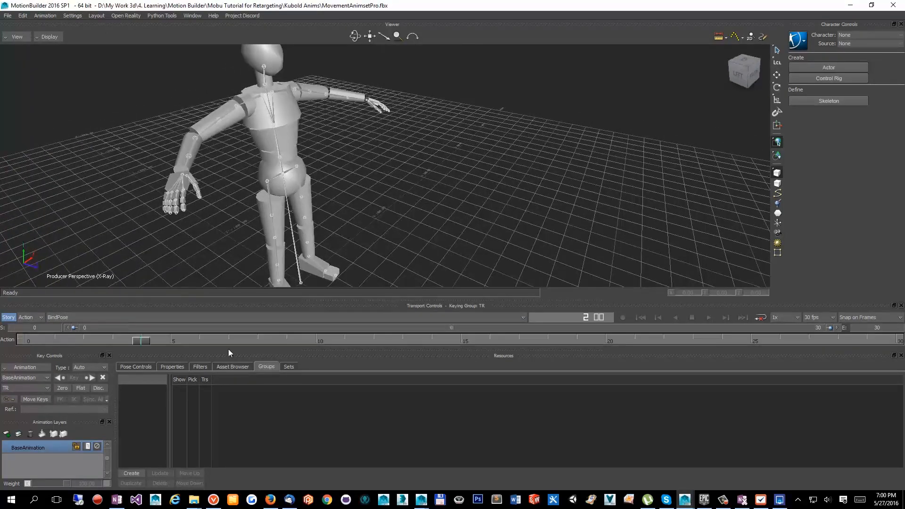
scroll(464, 207, "down", 5)
left_click_drag(463, 207, 370, 206, "alt")
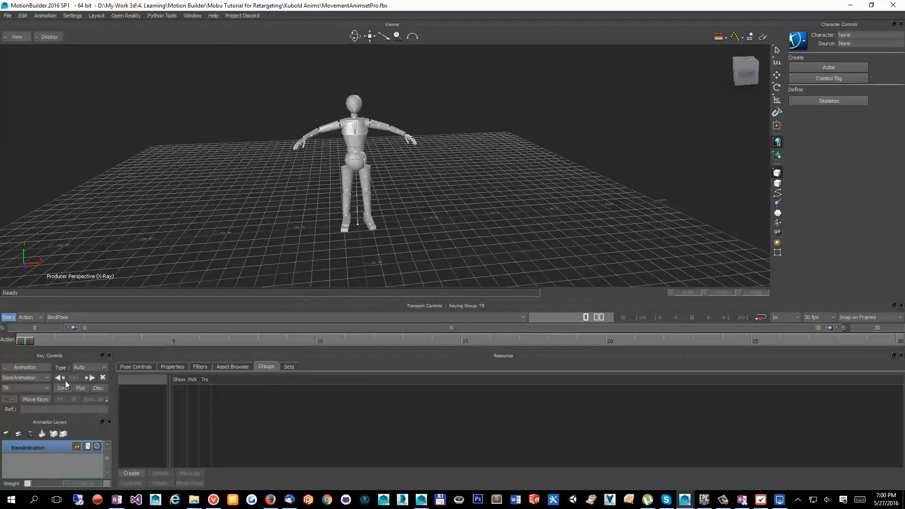
- Play and scrub the BindPose take while examining the dummy's arm pose from several sides
left_click(76, 317)
left_click(624, 186)
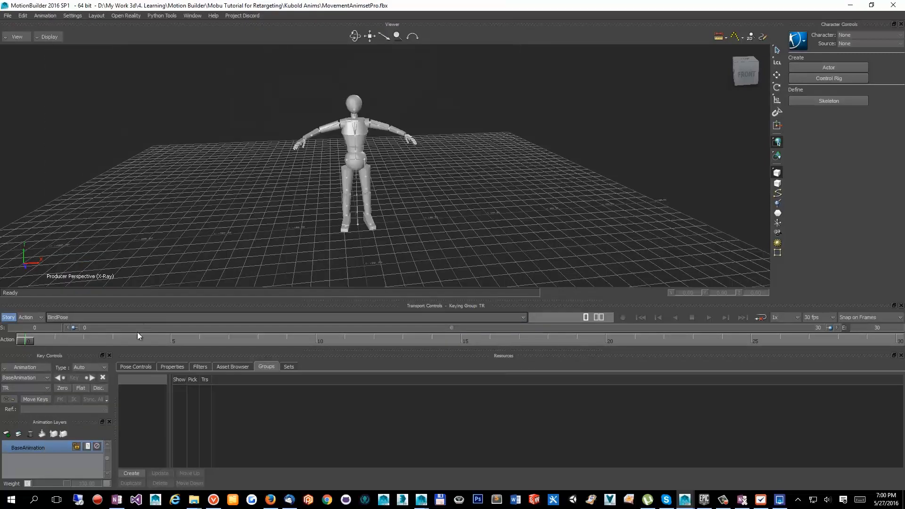
mouse_move(31, 339)
left_mouse_down()
mouse_move(873, 375)
mouse_move(141, 372)
mouse_move(28, 340)
left_mouse_up()
left_click_drag(284, 236, 431, 231)
scroll(429, 229, "down", 5)
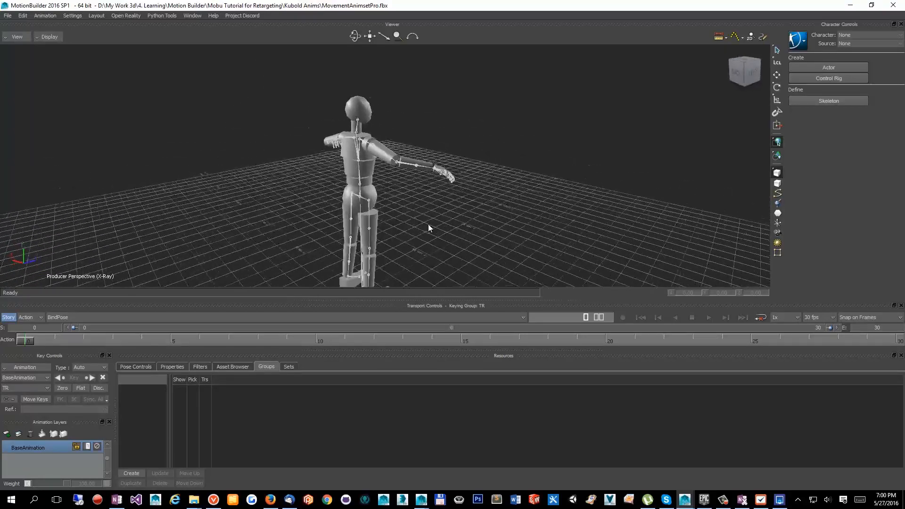
key("space")
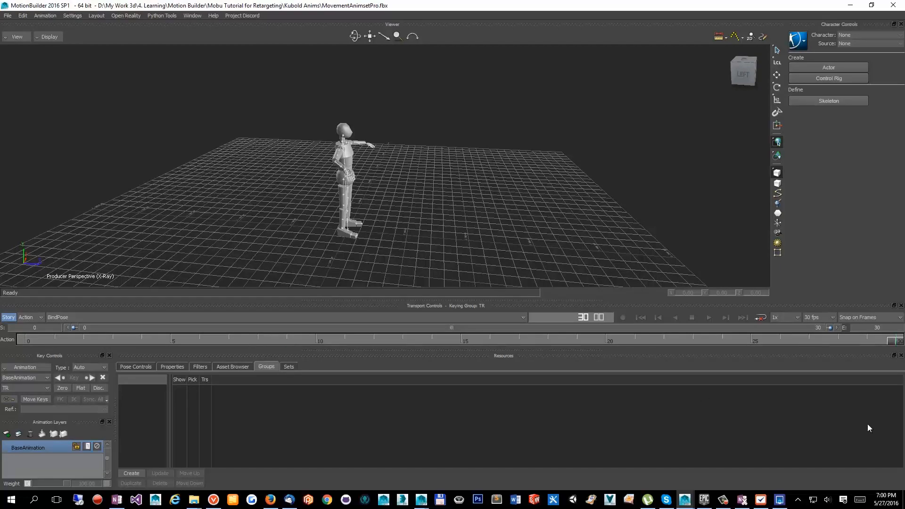
left_click_drag(385, 233, 307, 134)
scroll(350, 210, "up", 4)
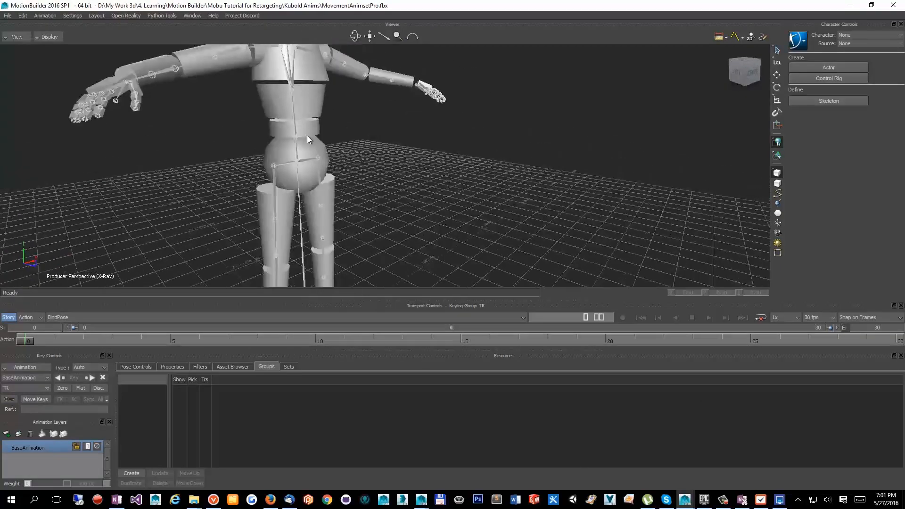
scroll(147, 129, "down", 4)
left_click_drag(147, 129, 359, 208)
scroll(375, 194, "up", 4)
scroll(369, 190, "down", 4)
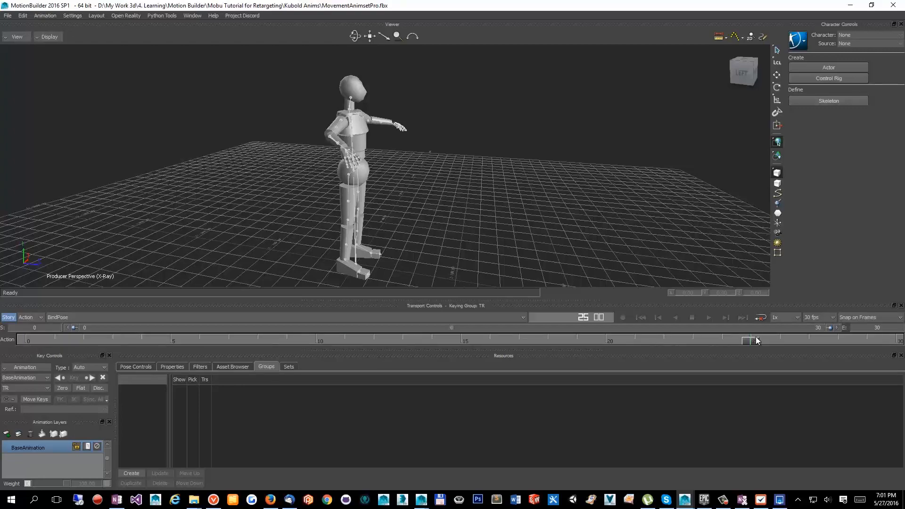
left_click_drag(474, 182, 403, 199)
- Switch briefly to the Idle take and return to the BindPose take
left_click(80, 317)
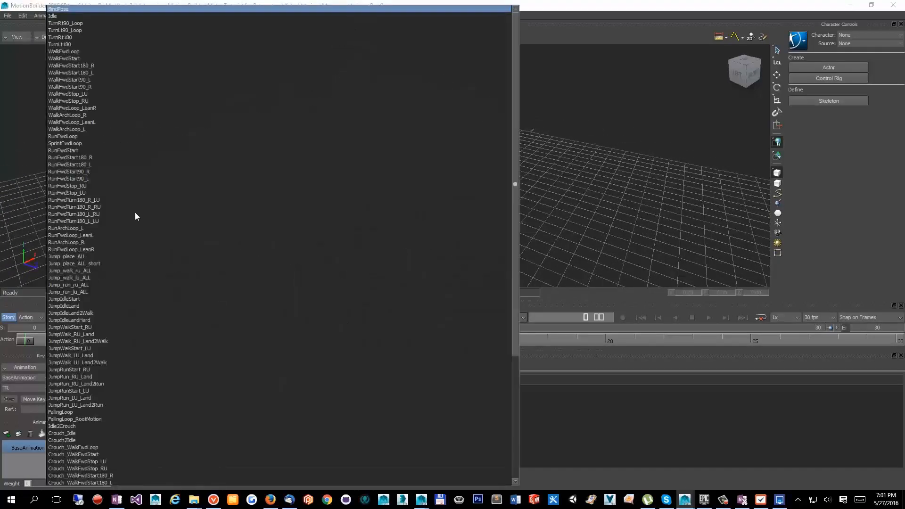
left_click(52, 16)
left_click(75, 314)
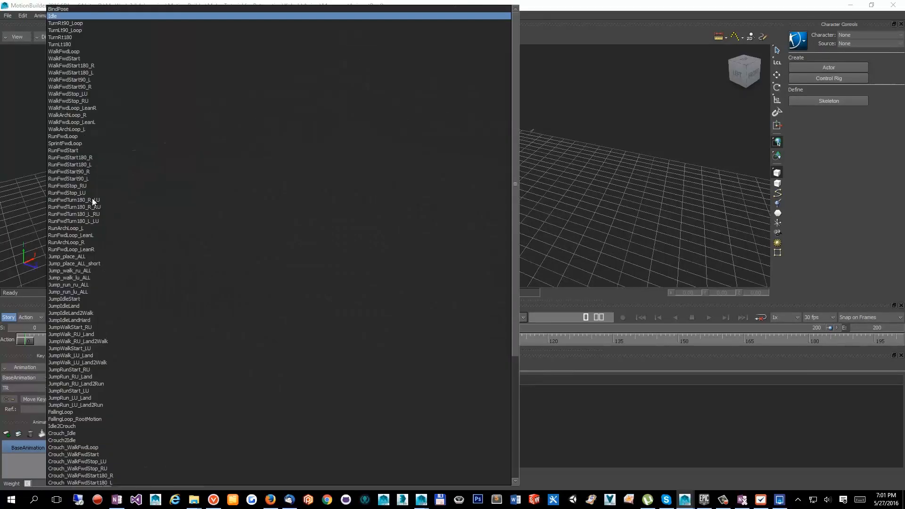
left_click(55, 9)
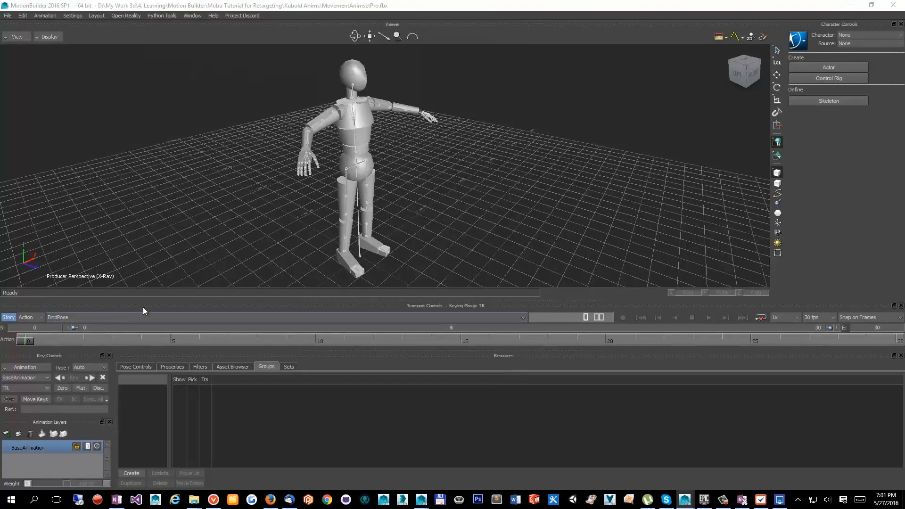
- Examine the dummy's lowered arms, shoulders and hands at frame 0 of the BindPose take up close
scroll(535, 184, "up", 6)
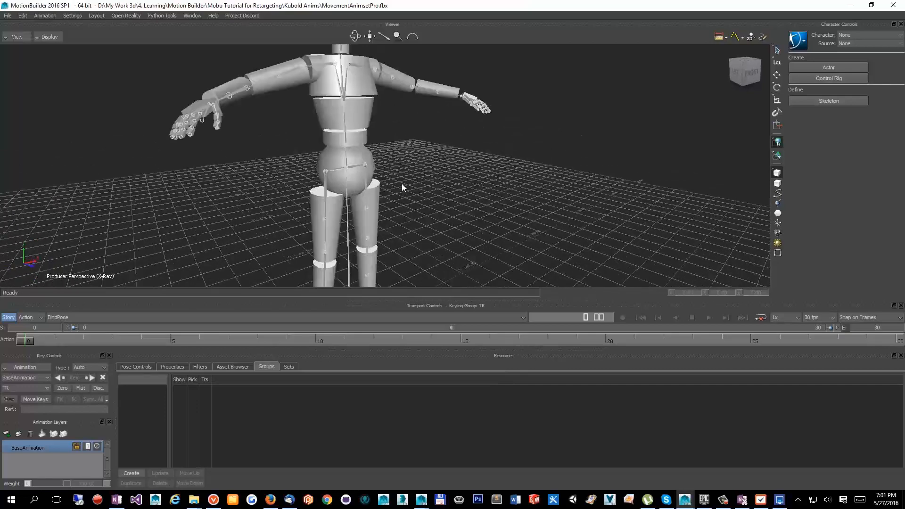
scroll(397, 169, "down", 5)
left_click_drag(397, 170, 197, 274, "ctrl+shift")
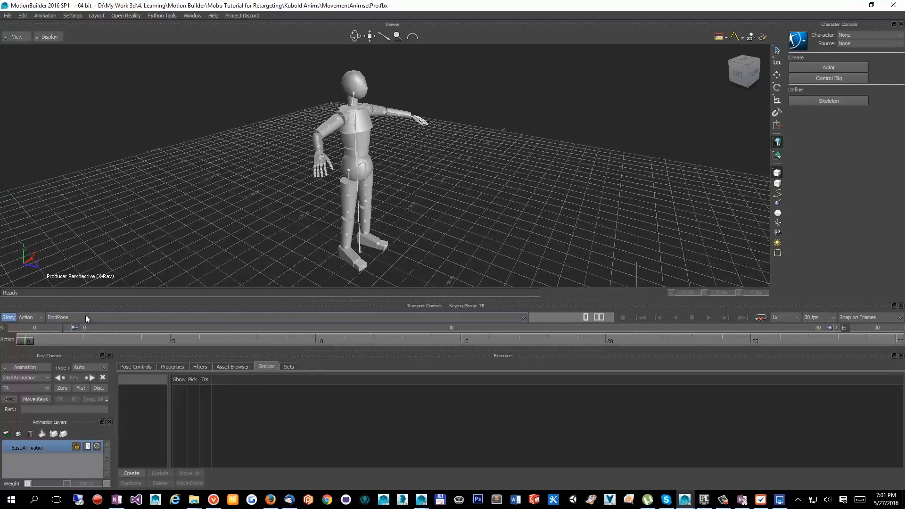
mouse_move(21, 340)
left_mouse_down()
mouse_move(445, 340)
mouse_move(21, 340)
left_mouse_up()
scroll(476, 188, "up", 4)
left_click_drag(476, 187, 316, 203, "alt")
scroll(362, 177, "down", 3)
scroll(357, 162, "up", 3)
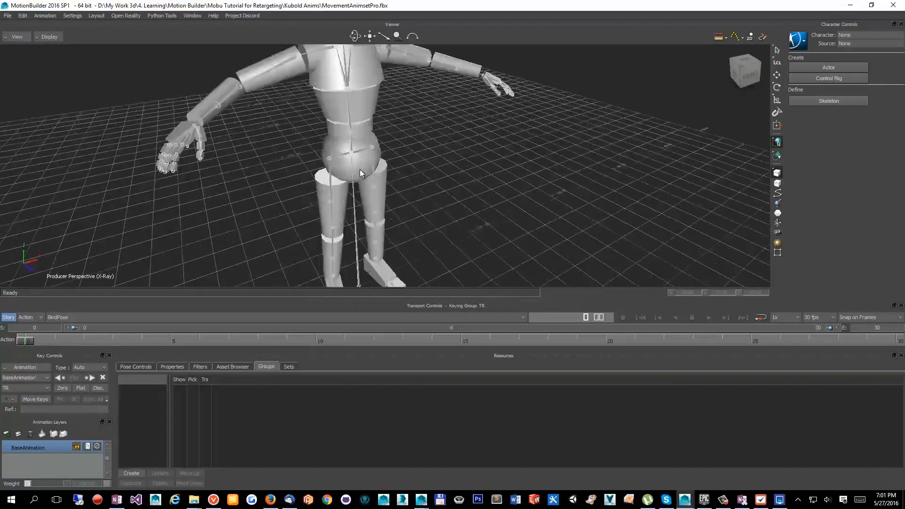
mouse_move(360, 168)
left_mouse_down("alt")
mouse_move(332, 171)
mouse_move(371, 167)
left_mouse_up("alt")
scroll(333, 170, "up", 2)
scroll(358, 146, "down", 3)
scroll(370, 167, "up", 4)
left_click_drag(401, 142, 367, 120, "alt")
scroll(367, 120, "up", 3)
middle_click_drag(366, 121, 403, 215, "alt")
mouse_move(394, 165)
left_mouse_down("alt")
mouse_move(363, 182)
mouse_move(390, 181)
mouse_move(397, 161)
left_mouse_up("alt")
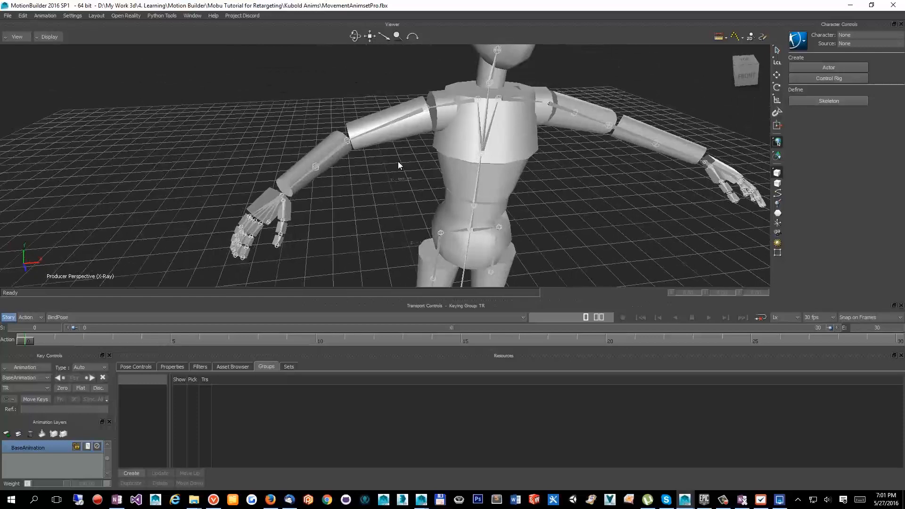
- Restrict viewport picking to skeleton joints and select the RightHand, RightForeArm and RightArm bones
left_click(277, 210)
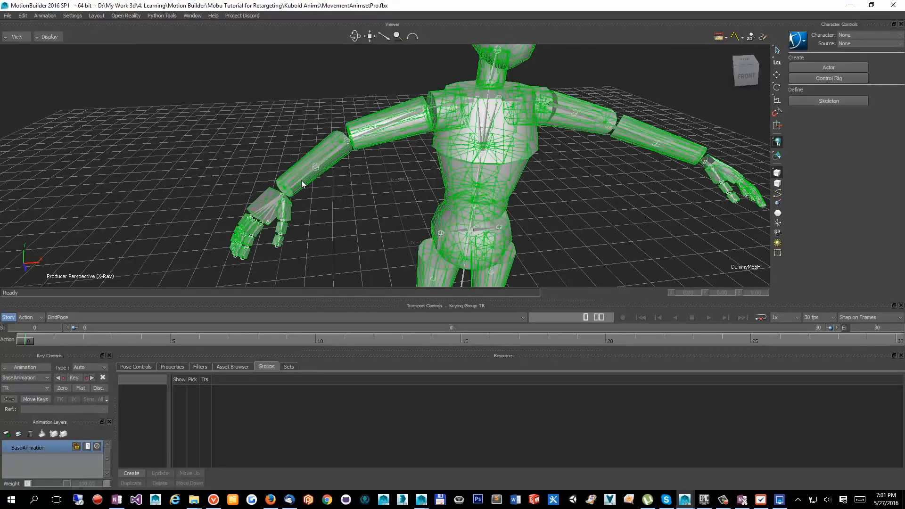
left_click(778, 203)
left_click(270, 210)
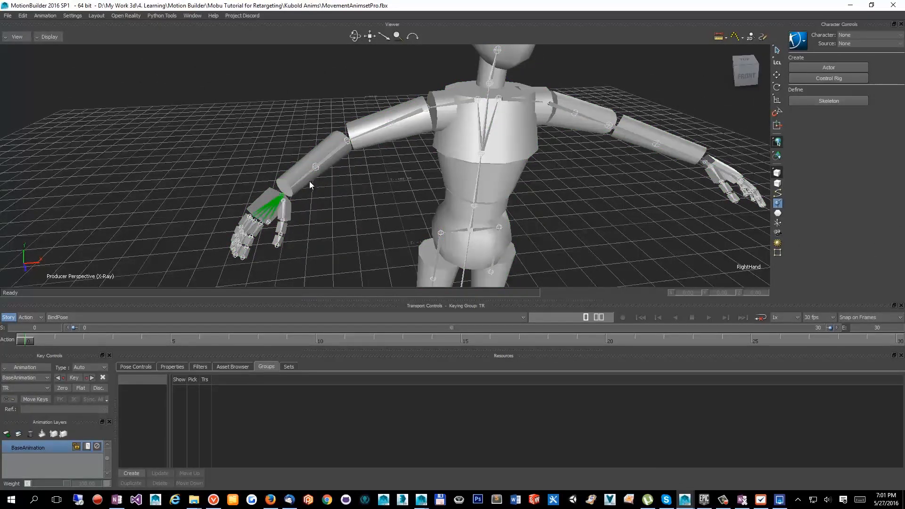
left_click(313, 174)
scroll(288, 158, "up", 2)
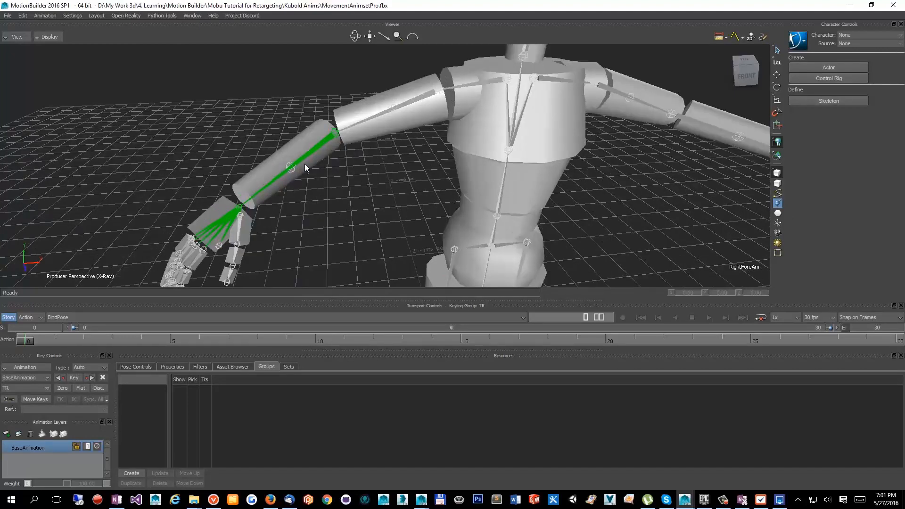
left_click(420, 98)
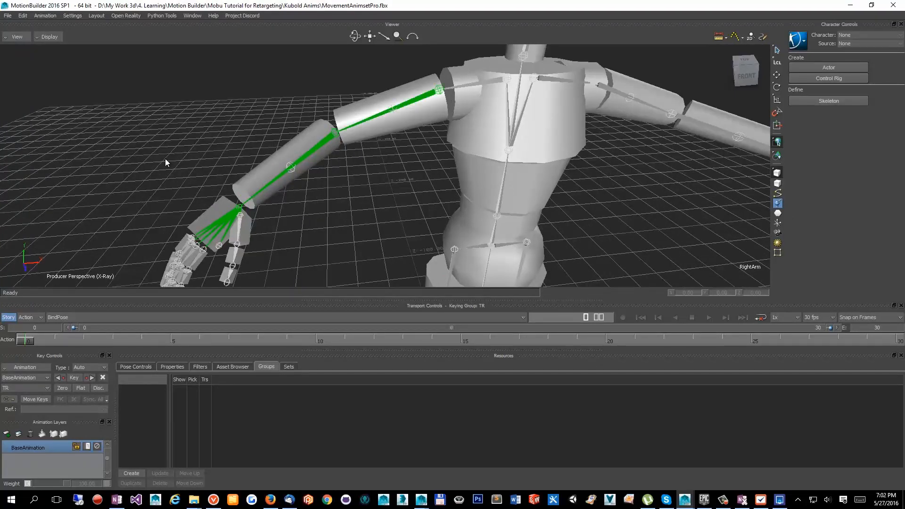
- Clear the selection and reselect the right arm chain: RightHand, RightForeArmRoll, RightForeArm, RightArmRoll and RightArm
left_click(165, 158)
left_click(240, 209)
left_click(290, 168, "shift")
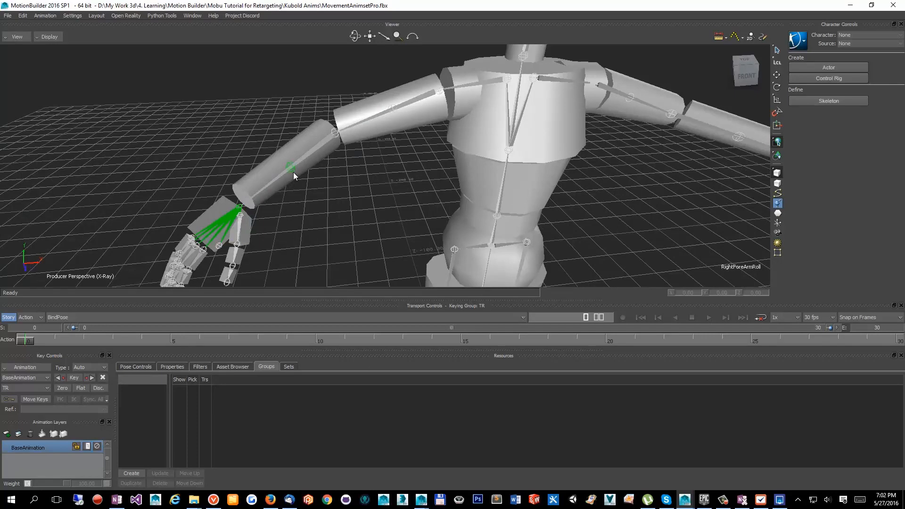
left_click(312, 150, "shift")
left_click(392, 109, "shift")
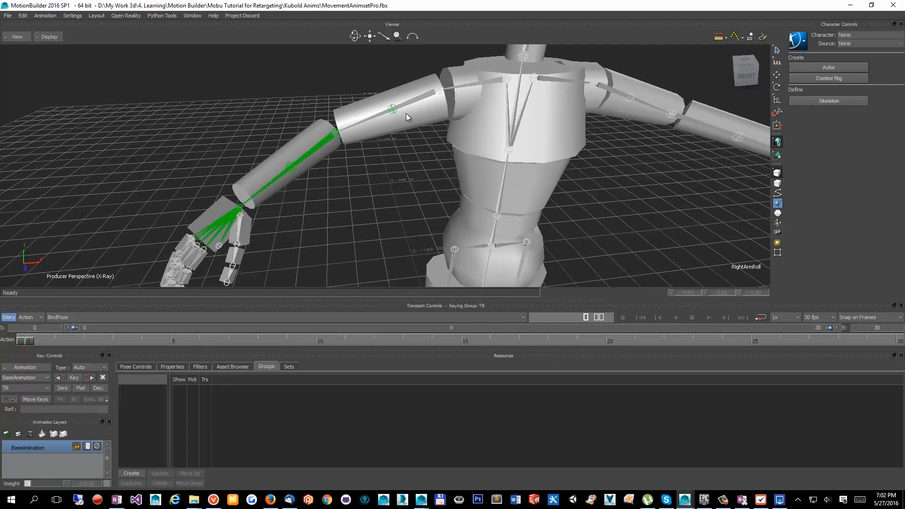
left_click(411, 104, "shift")
- Set the global rotation of the selected right arm joints to X 180, Y 0 and Z 0
key("e")
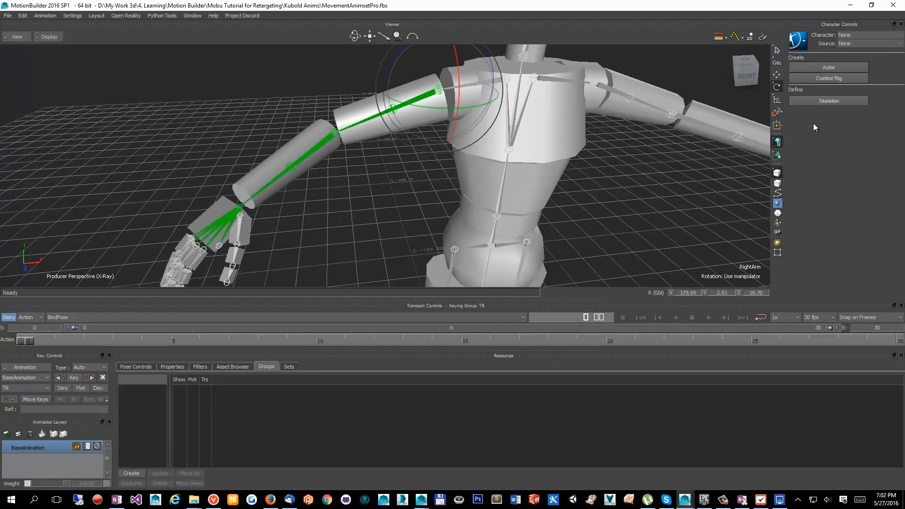
scroll(446, 206, "down", 3)
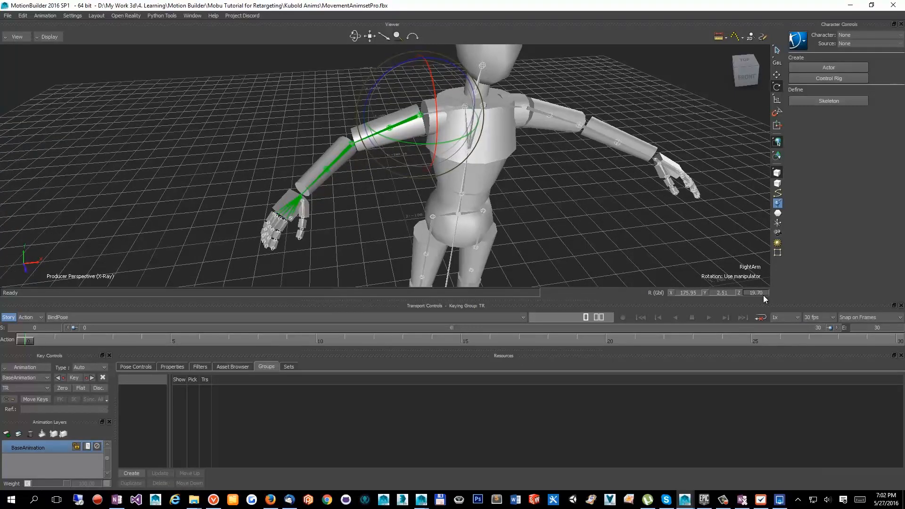
left_click(763, 294)
type("0")
key("Return")
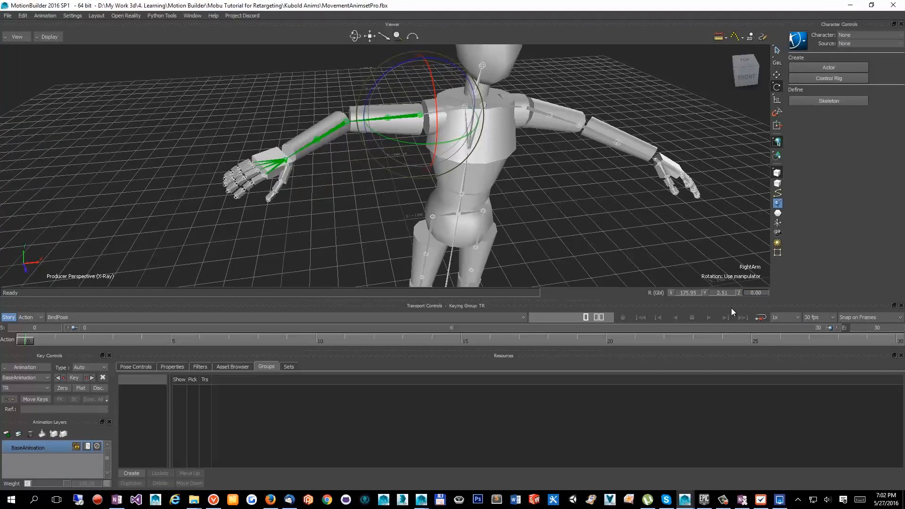
left_click(688, 292)
type("18")
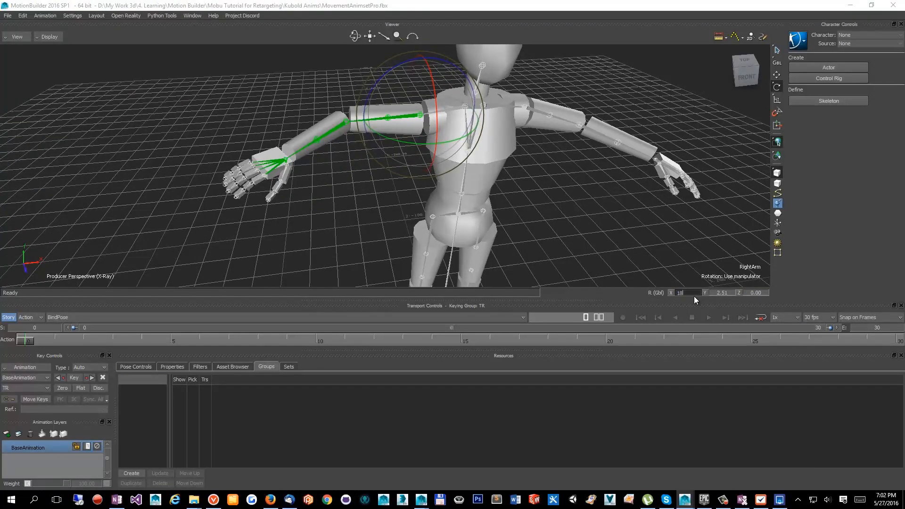
type("0")
key("Return")
left_click(724, 295)
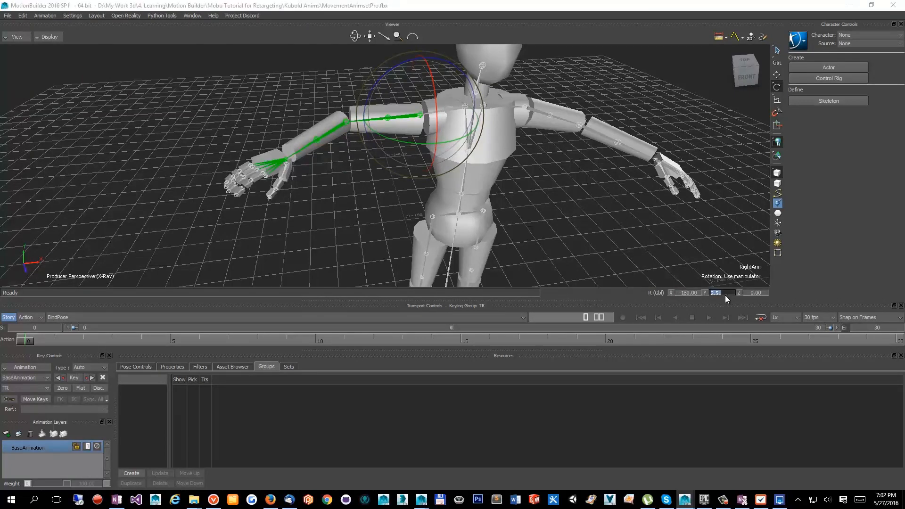
type("0")
key("Return")
scroll(476, 180, "down", 2)
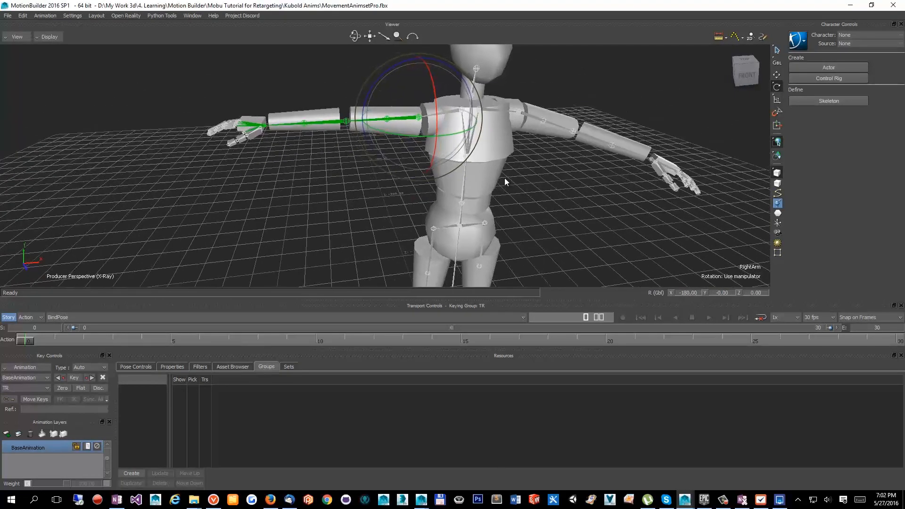
- Clear the joint selection and check the right arm's alignment from the front
left_click(360, 177)
scroll(360, 177, "up", 5)
scroll(355, 212, "down", 5)
scroll(346, 193, "up", 3)
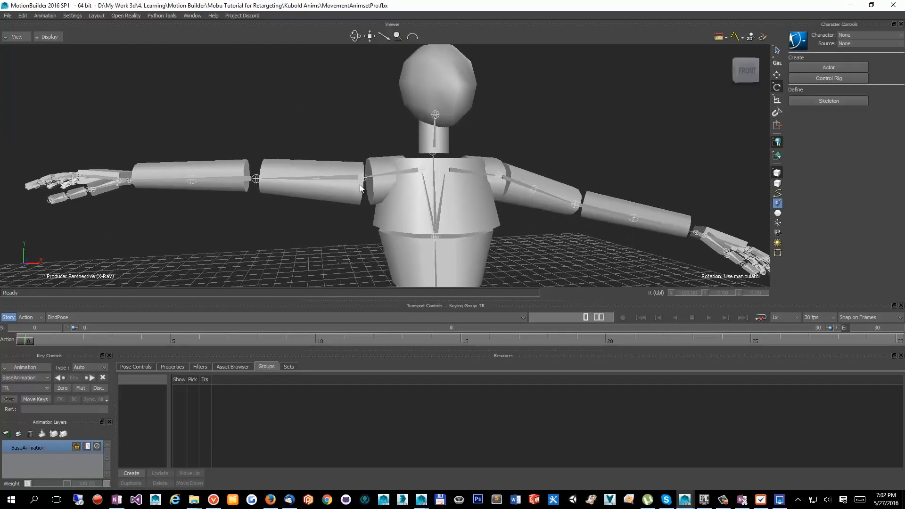
- Raise the RightShoulder joint by rotating it about Z and set its global Z rotation to -16
left_click(407, 171)
left_click_drag(389, 126, 397, 119)
left_click_drag(502, 190, 508, 191, "alt")
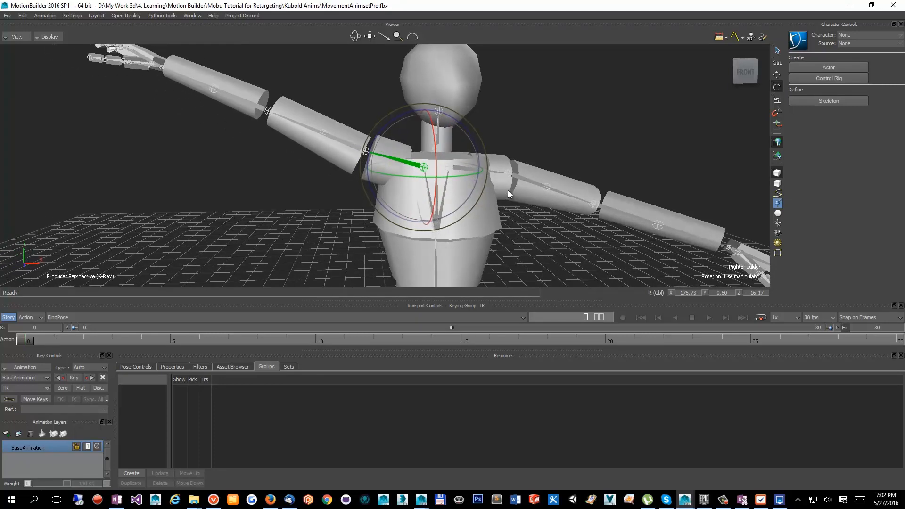
double_click(757, 292)
type("-")
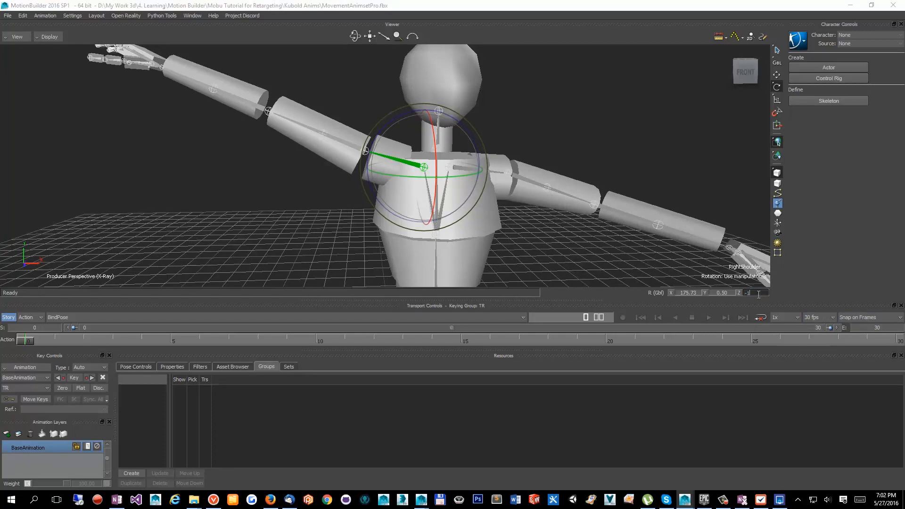
type("16")
key("Return")
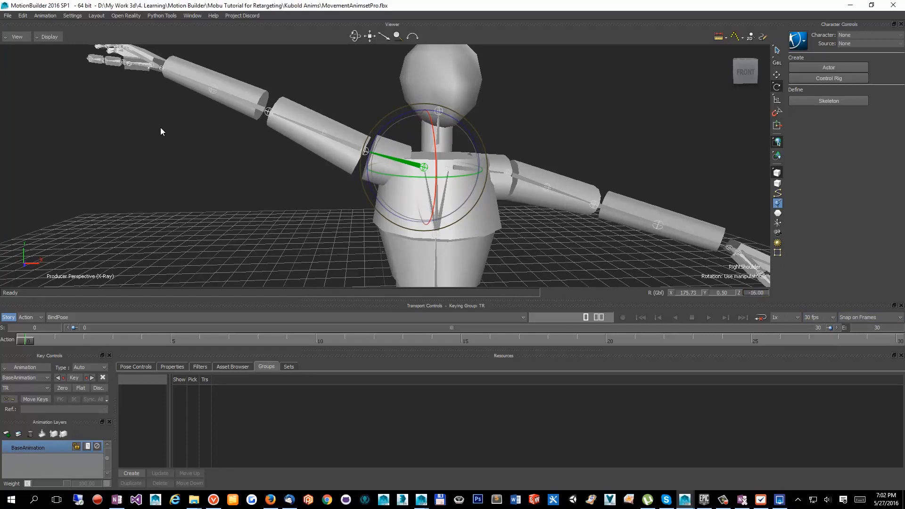
- Select the right arm chain from RightHand through RightForeArm to RightArm and set its global Z rotation to 0
left_click_drag(160, 127, 156, 101, "ctrl+shift")
left_click(152, 89)
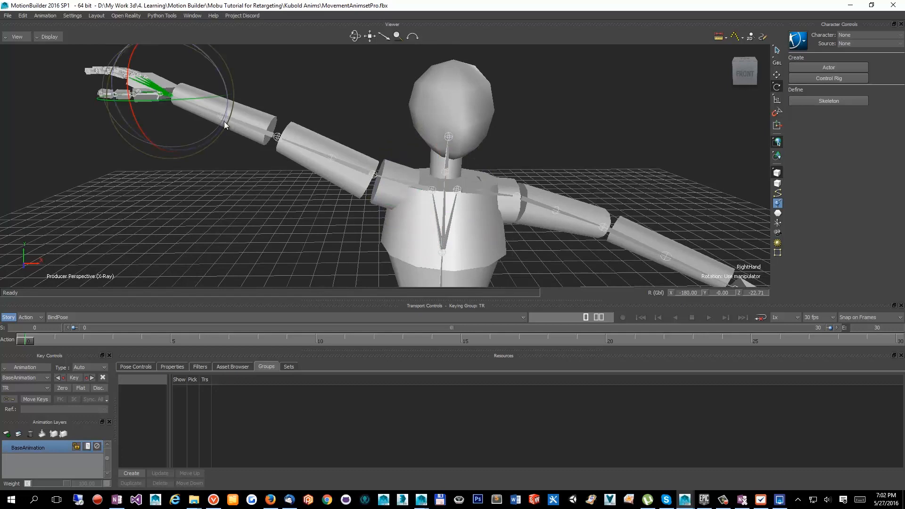
left_click_drag(192, 126, 235, 161, "ctrl+shift")
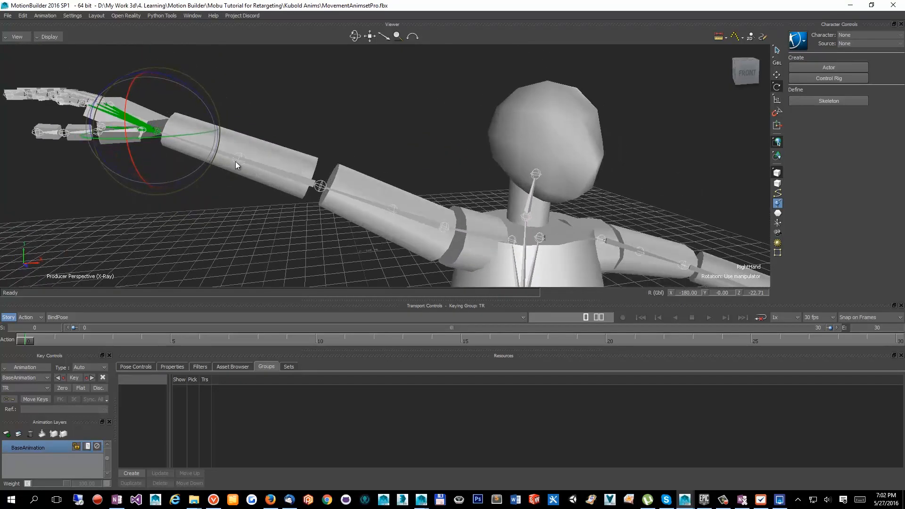
left_click(238, 163)
key("ctrl+z")
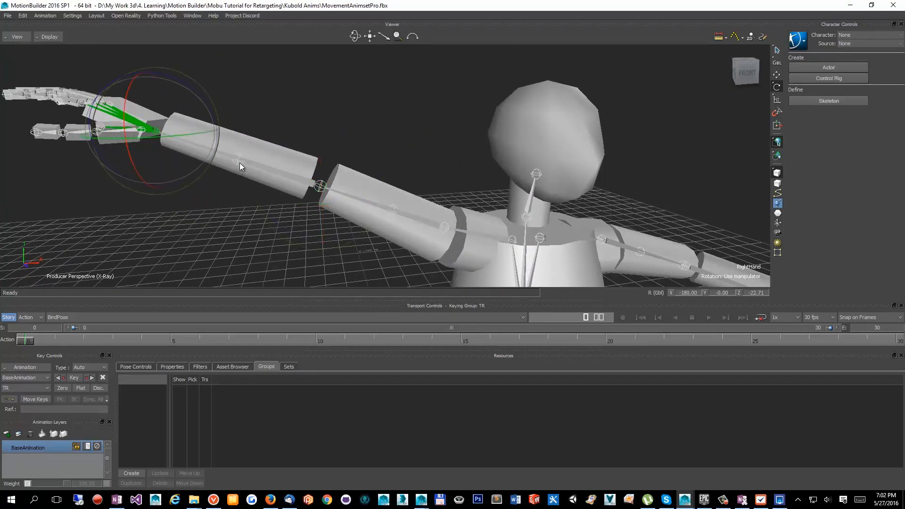
left_click(240, 162)
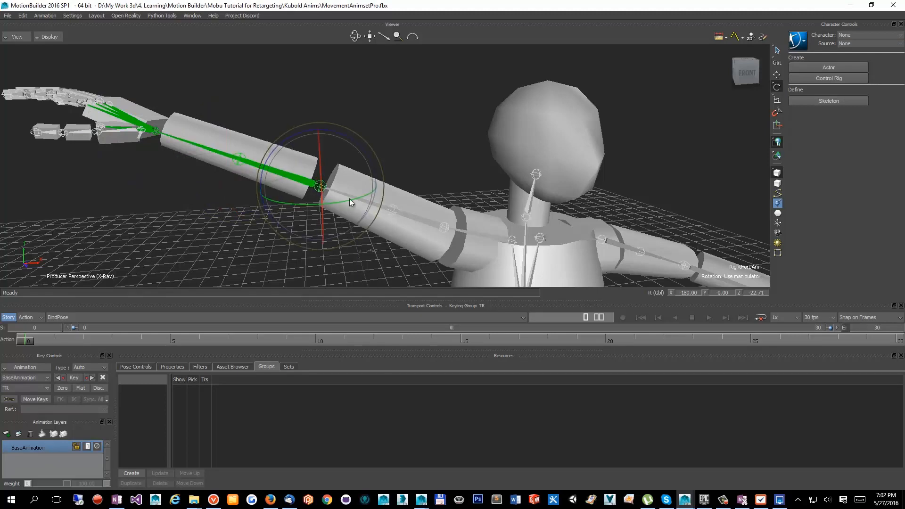
left_click(395, 215)
left_click_drag(417, 218, 635, 292, "ctrl+shift")
left_click(765, 293)
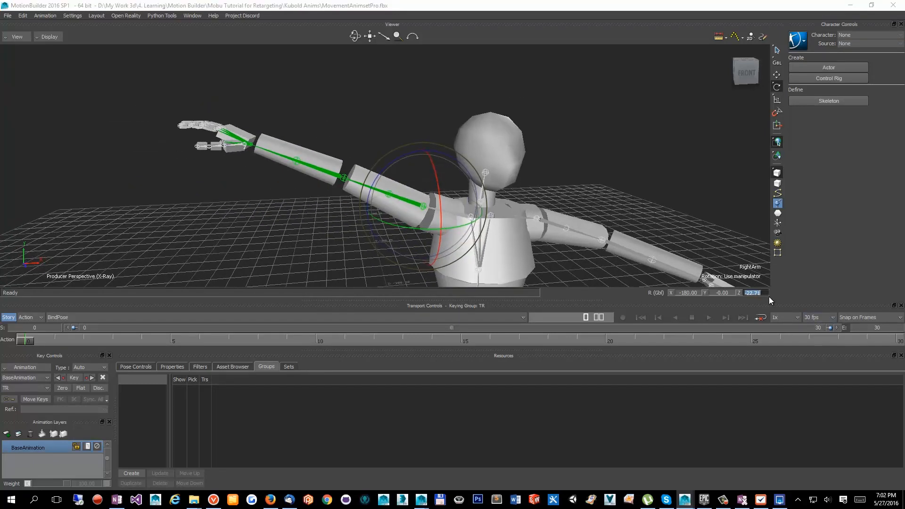
type("0")
key("Return")
- Raise the LeftShoulder joint by rotating it about Z and set its global Z rotation to 16
left_click_drag(612, 176, 383, 165, "ctrl+shift")
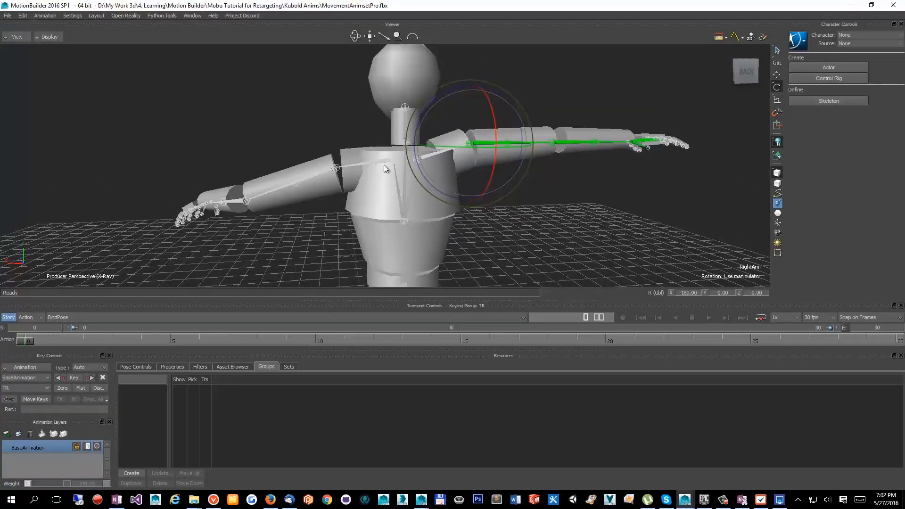
left_click(371, 160)
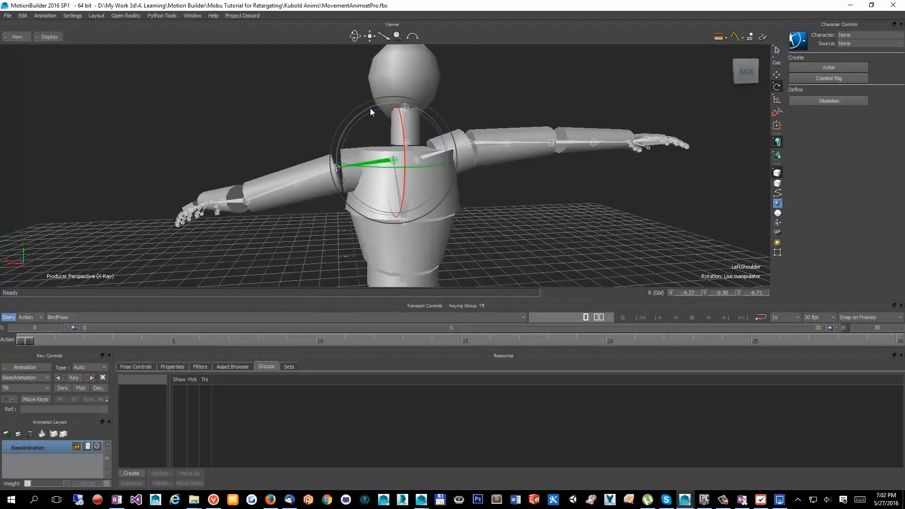
left_click_drag(370, 108, 384, 105)
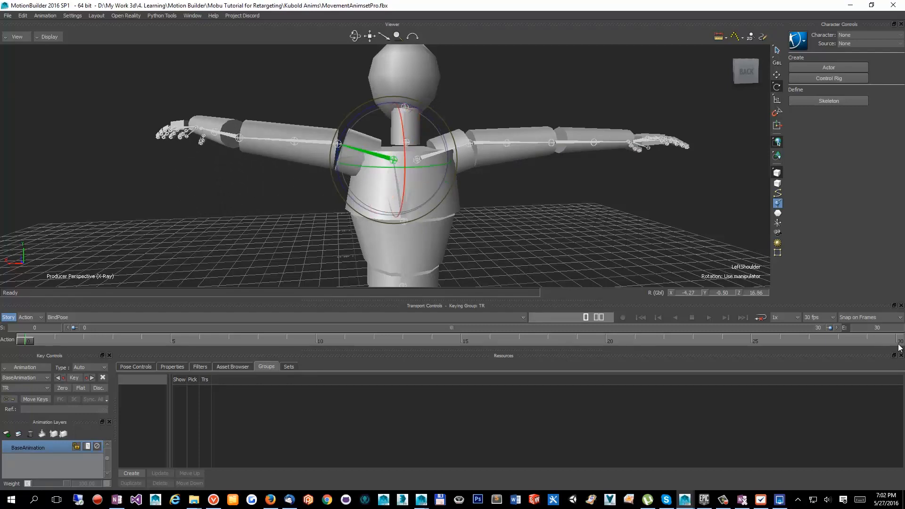
double_click(758, 293)
type("16")
key("Return")
- Select the left arm chain from LeftHand through LeftForeArm to LeftArm
middle_click_drag(548, 248, 431, 202)
left_click(319, 131)
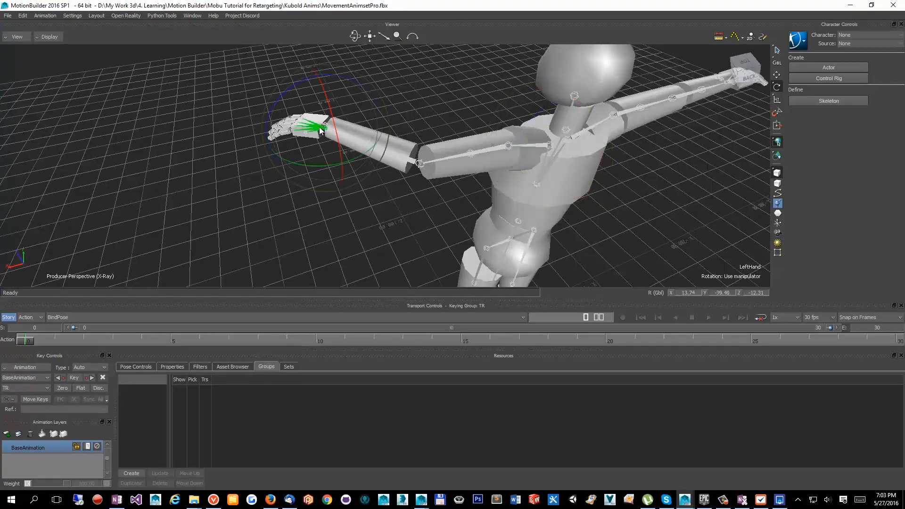
scroll(359, 152, "up", 6)
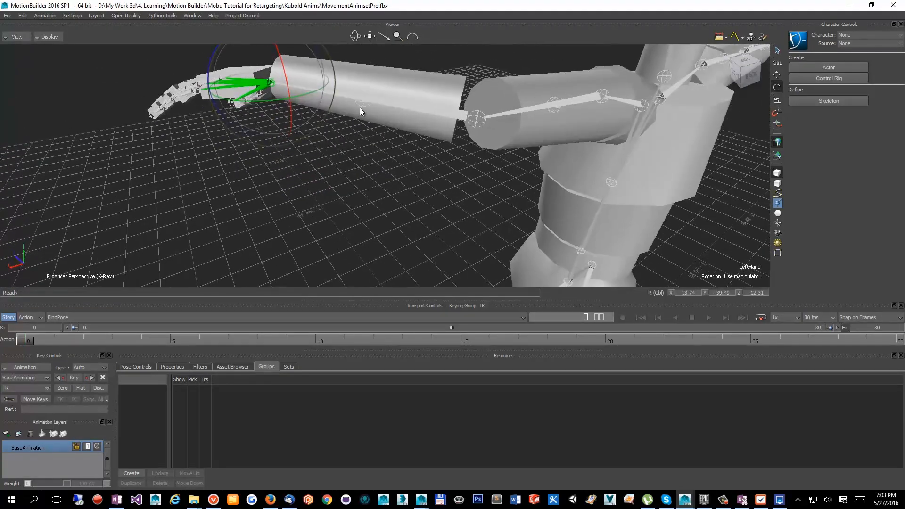
left_click(450, 119)
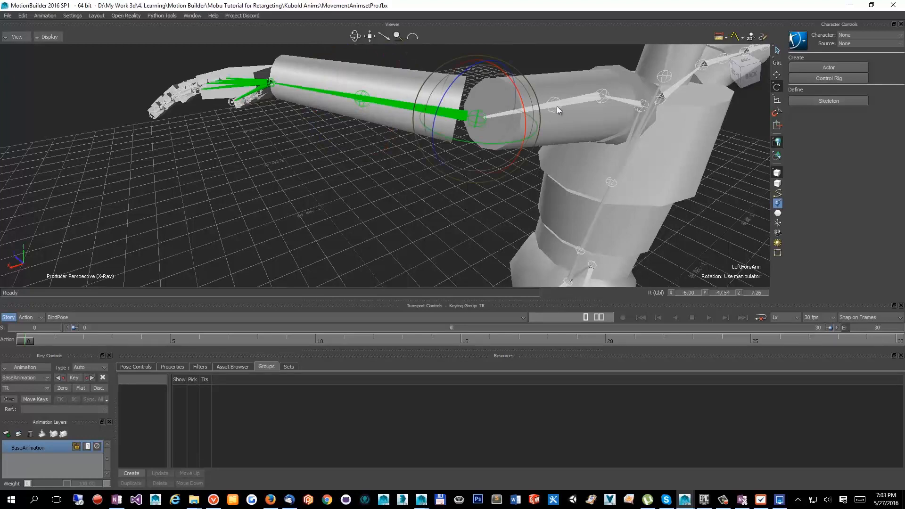
left_click(583, 99)
scroll(560, 139, "down", 4)
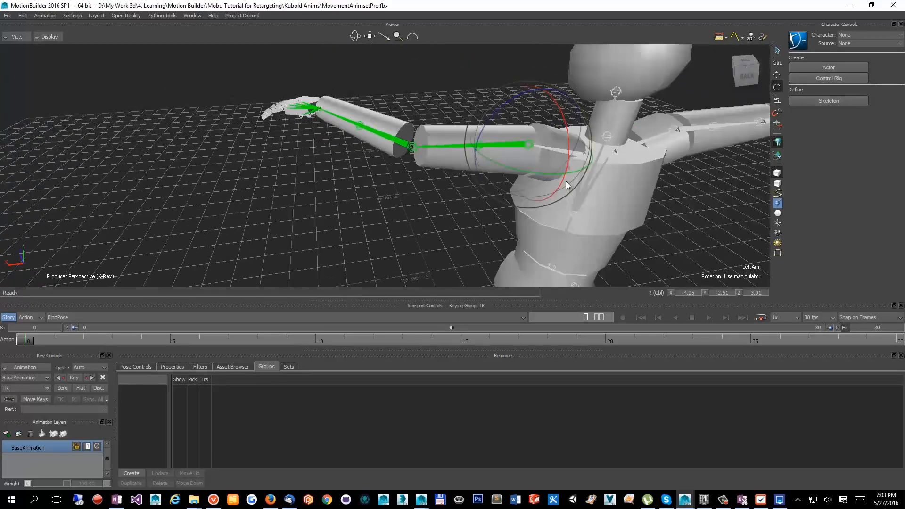
left_click_drag(566, 185, 569, 222, "alt")
- Set the global rotation of the selected left arm joints to 0 on Z, X and Y
left_click(761, 292)
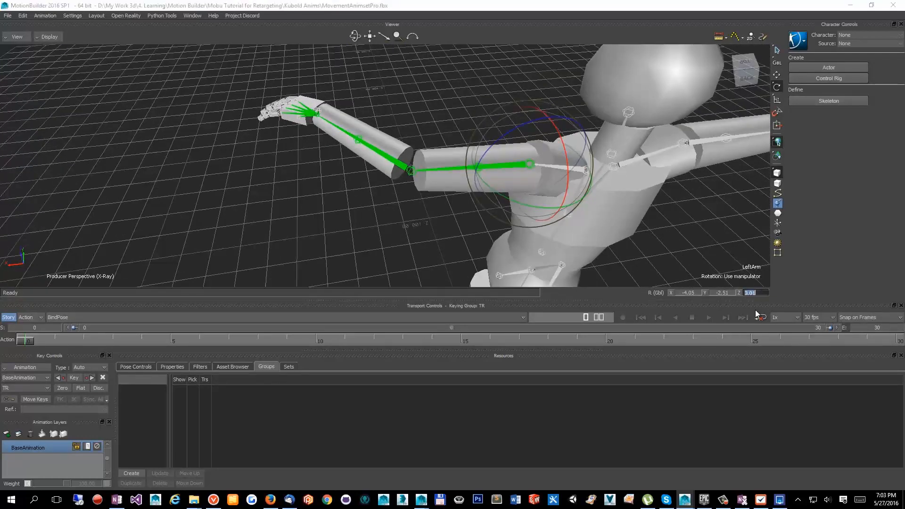
type("0")
key("Return")
left_click(695, 292)
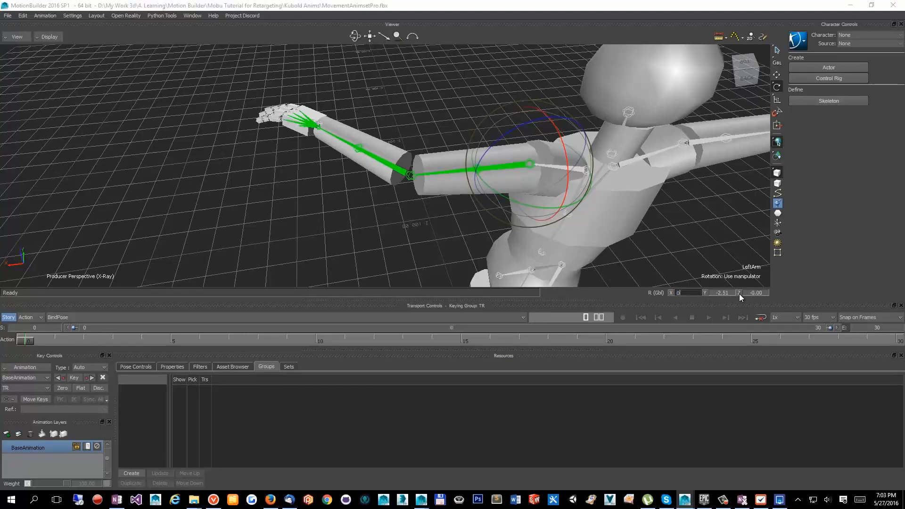
type("0")
key("Return")
left_click(722, 292)
type("0")
key("Return")
- Clear the arm selection and select the three left index finger joints, from the fingertip back to LeftHandIndex1
scroll(453, 209, "down", 3)
left_click_drag(453, 210, 617, 163, "alt")
middle_click_drag(328, 174, 379, 112, "alt")
scroll(380, 113, "down", 3)
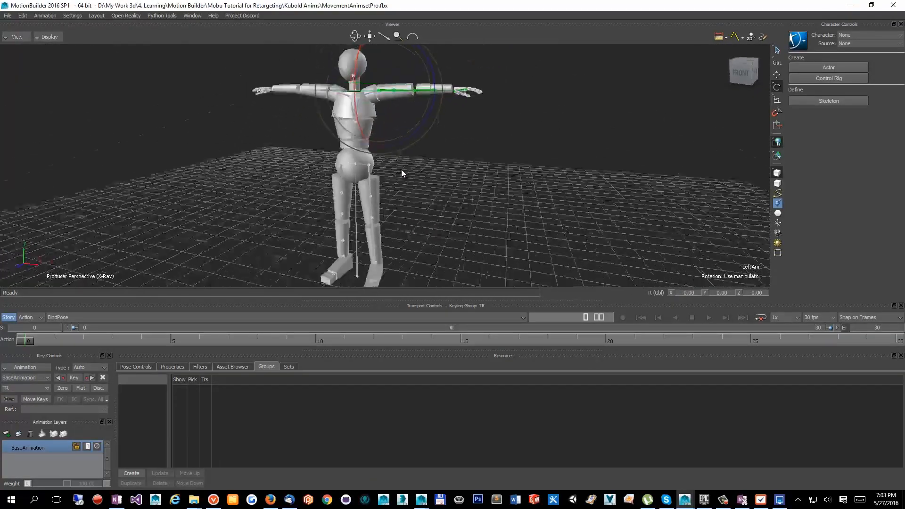
left_click_drag(400, 168, 389, 194, "alt")
scroll(400, 179, "up", 6)
left_click_drag(426, 154, 353, 193, "alt")
middle_click_drag(353, 194, 401, 162, "alt")
scroll(383, 194, "up", 3)
left_click(383, 194)
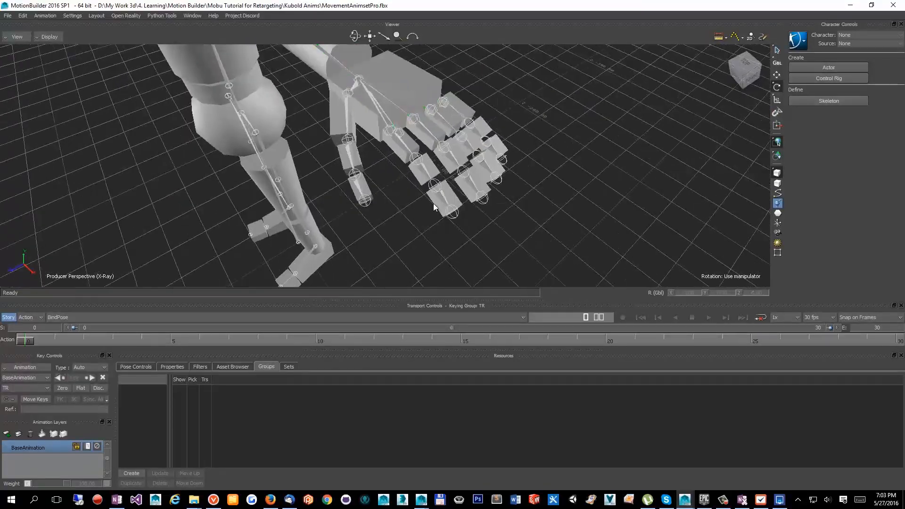
left_click(440, 194)
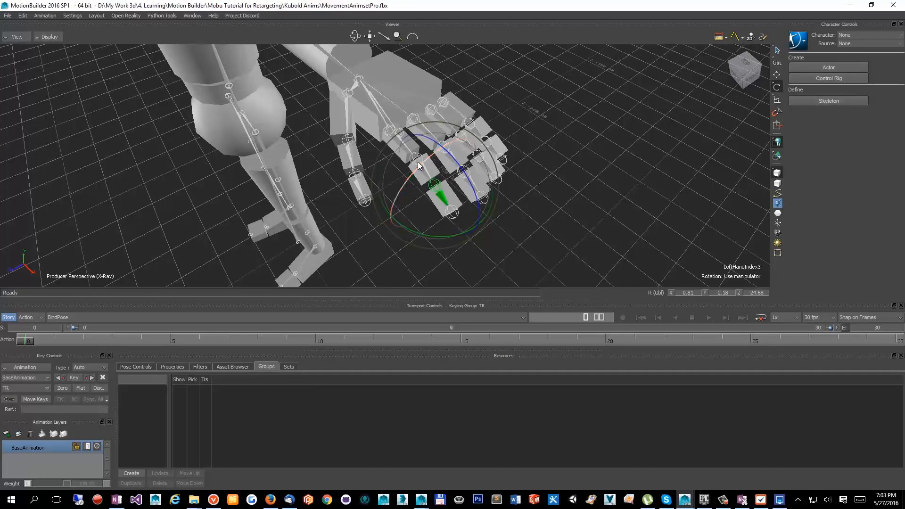
left_click(425, 172)
left_click(400, 146)
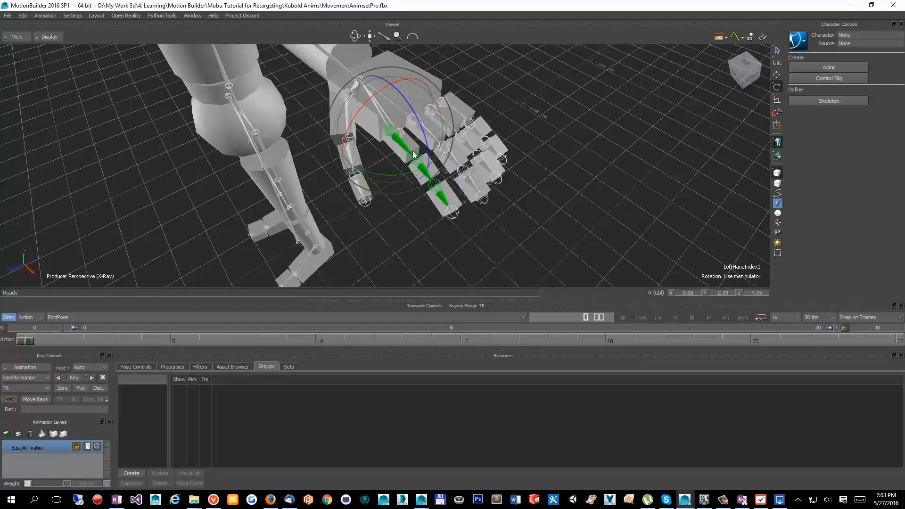